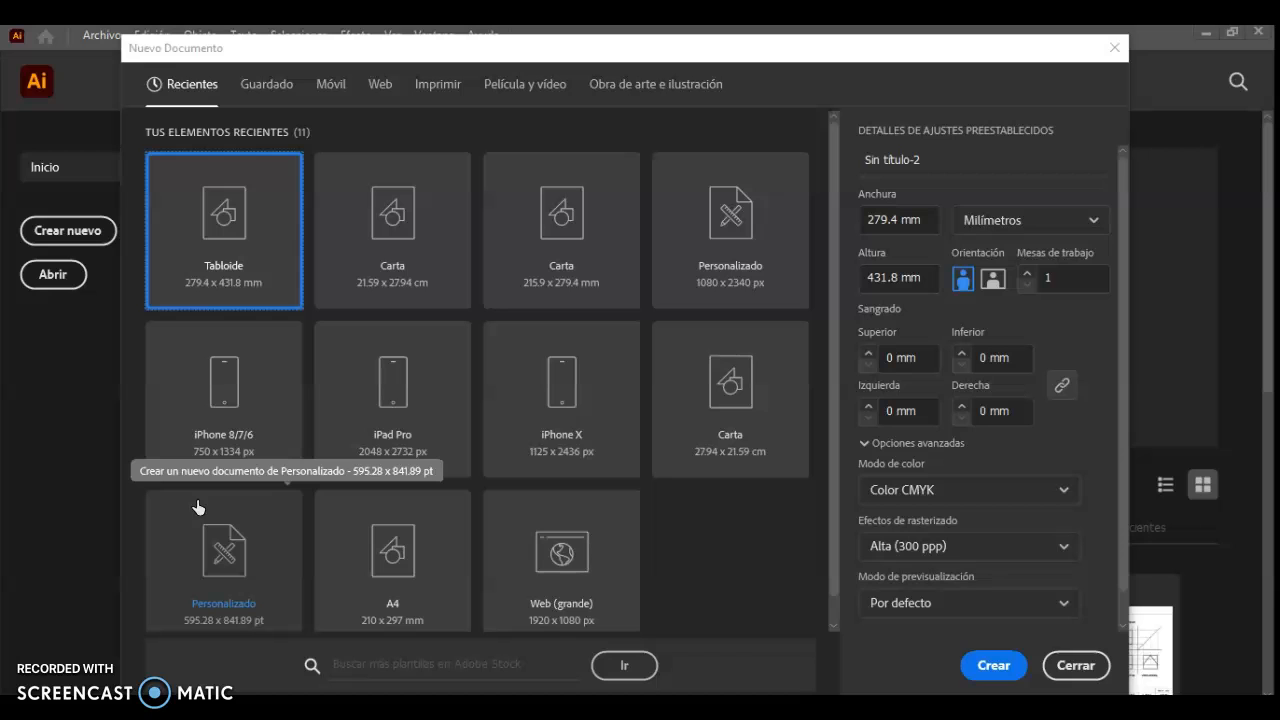
pyautogui.click(450, 86)
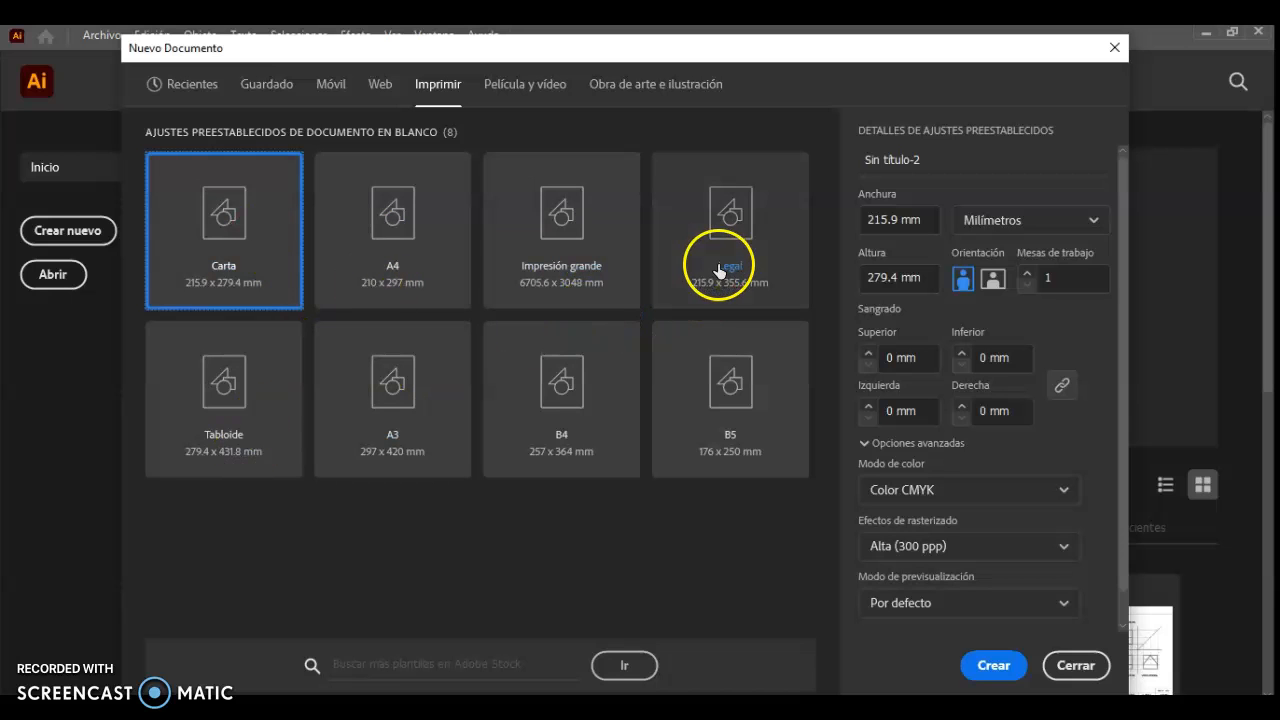
pyautogui.click(226, 450)
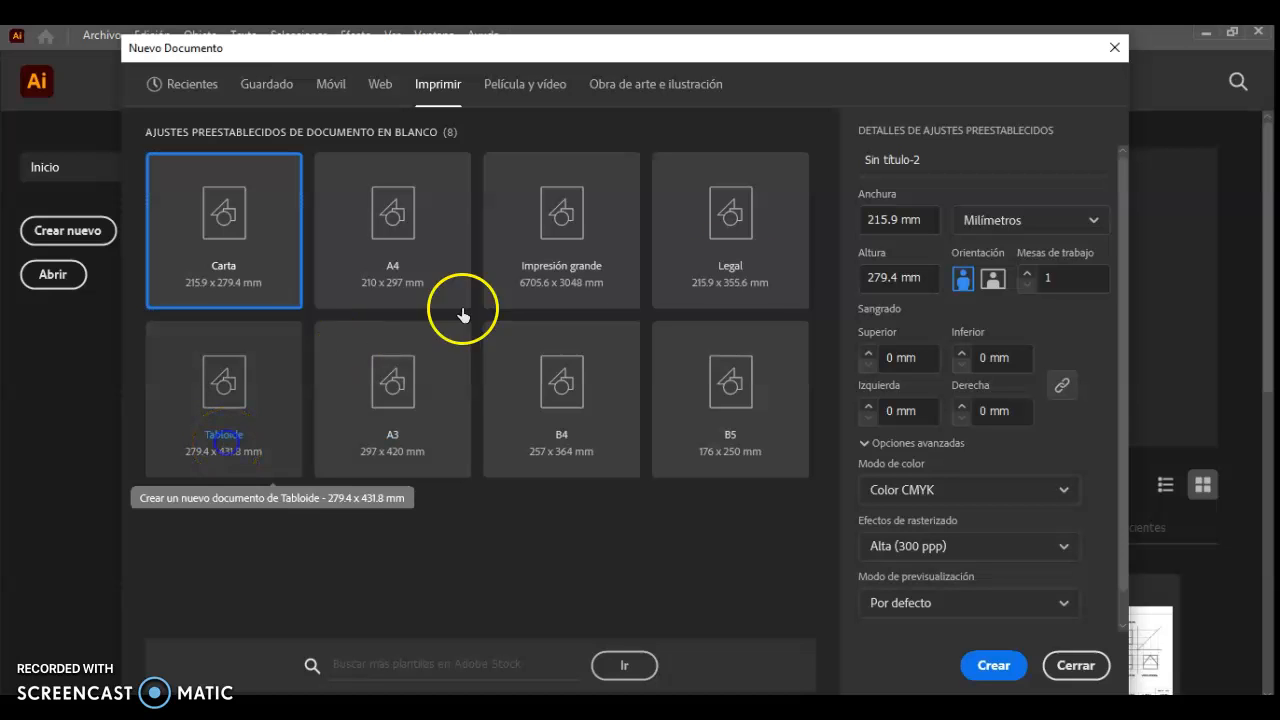
pyautogui.click(748, 250)
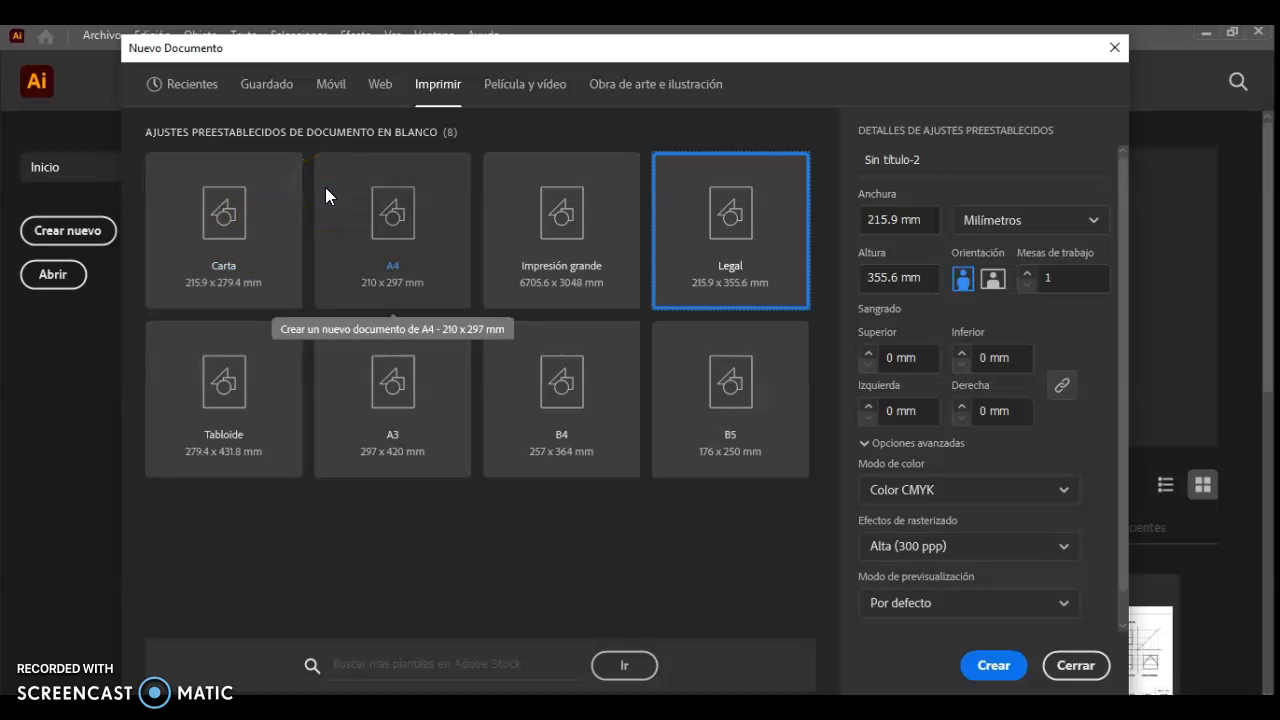
# Create a new document from the mobile preset iPhone 8/7/6 Plus (1242 x 2208 px)
pyautogui.click(331, 88)
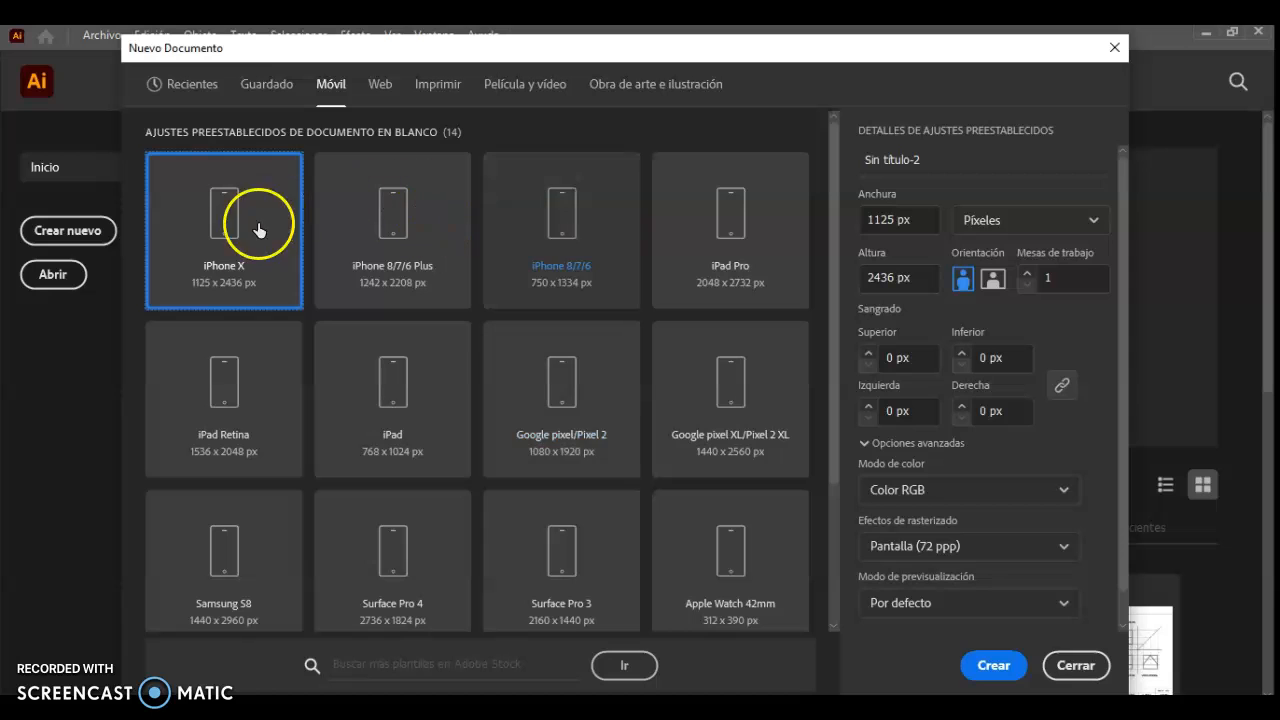
pyautogui.click(407, 229)
pyautogui.click(999, 684)
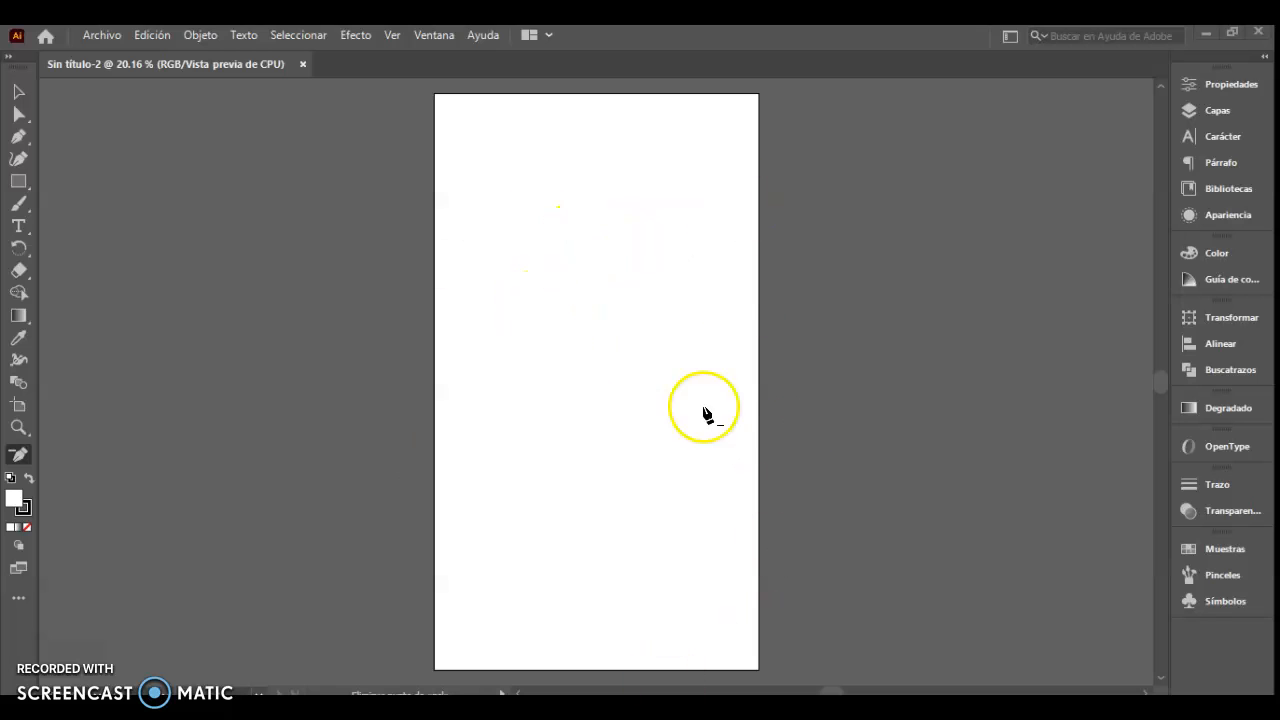
pyautogui.click(18, 92)
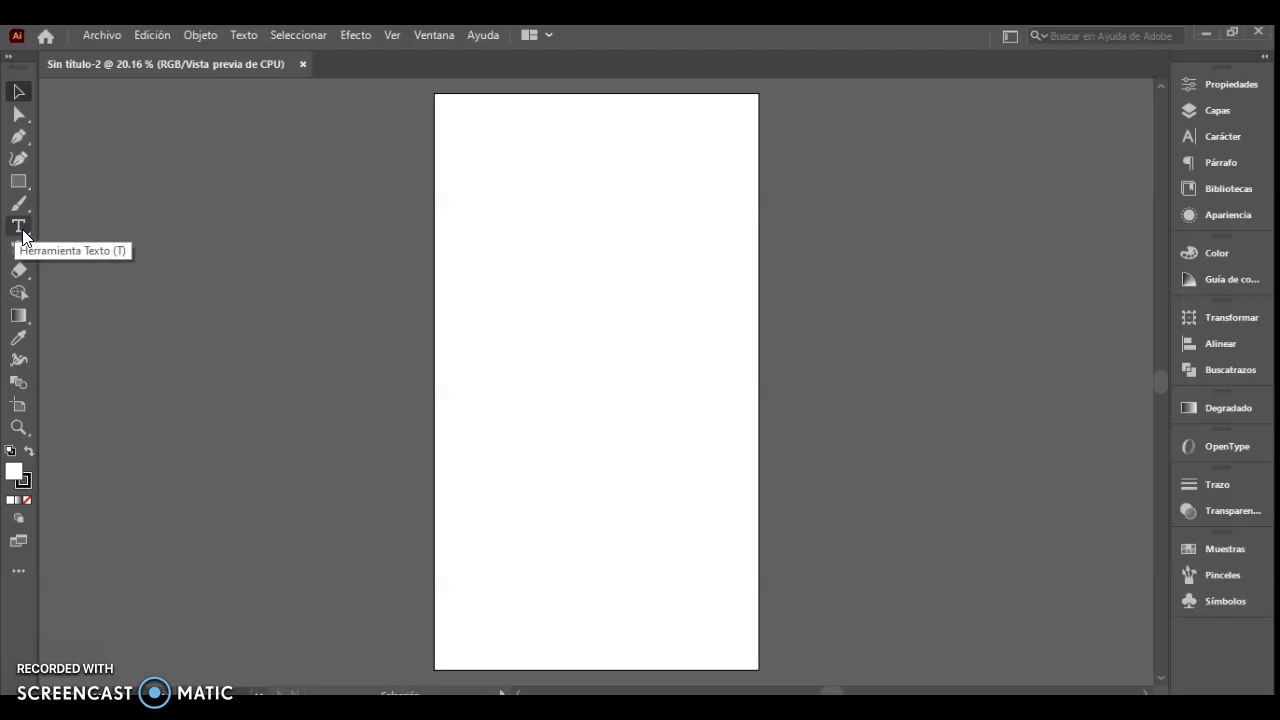
pyautogui.click(281, 376)
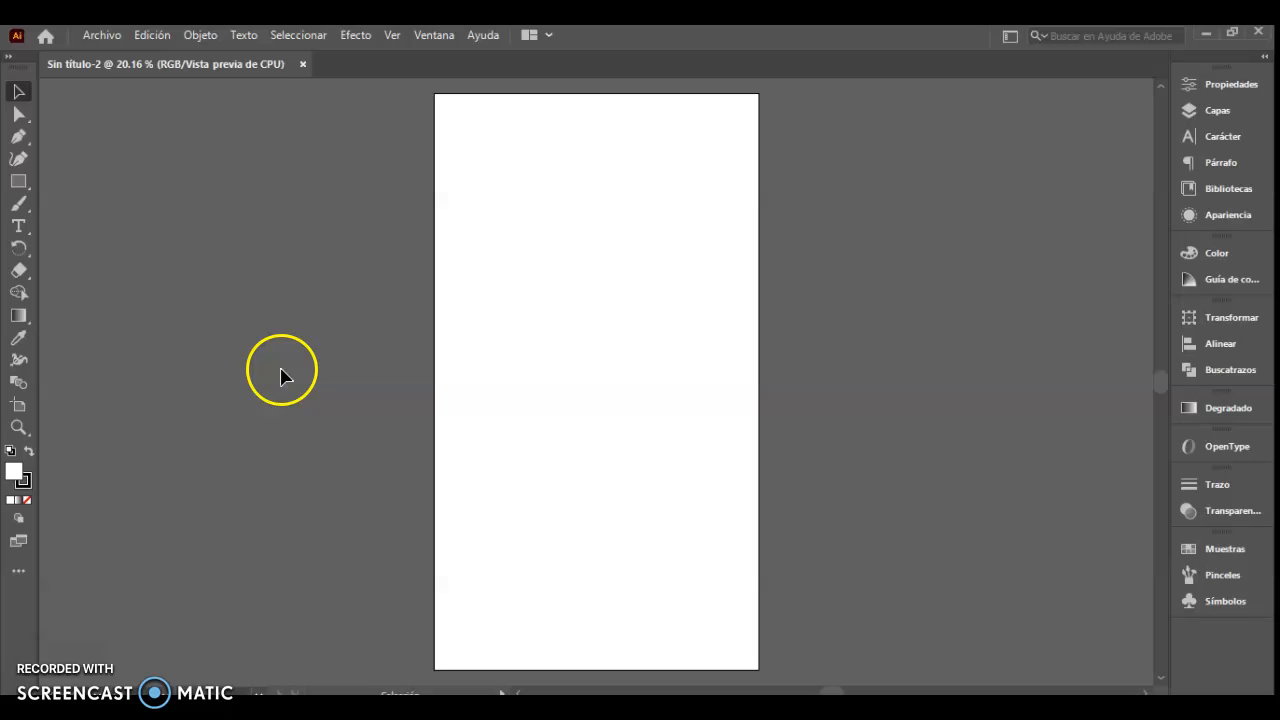
pyautogui.press('t')
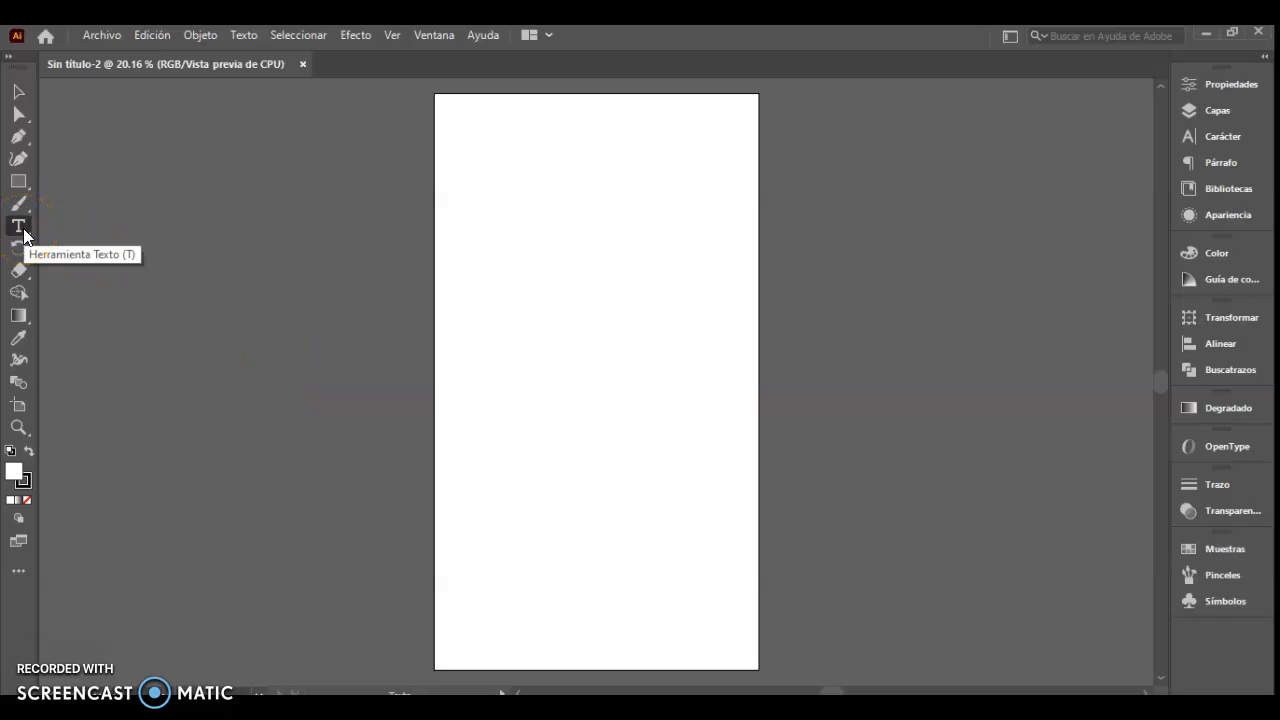
pyautogui.moveTo(24, 234); pyautogui.dragTo(74, 229)
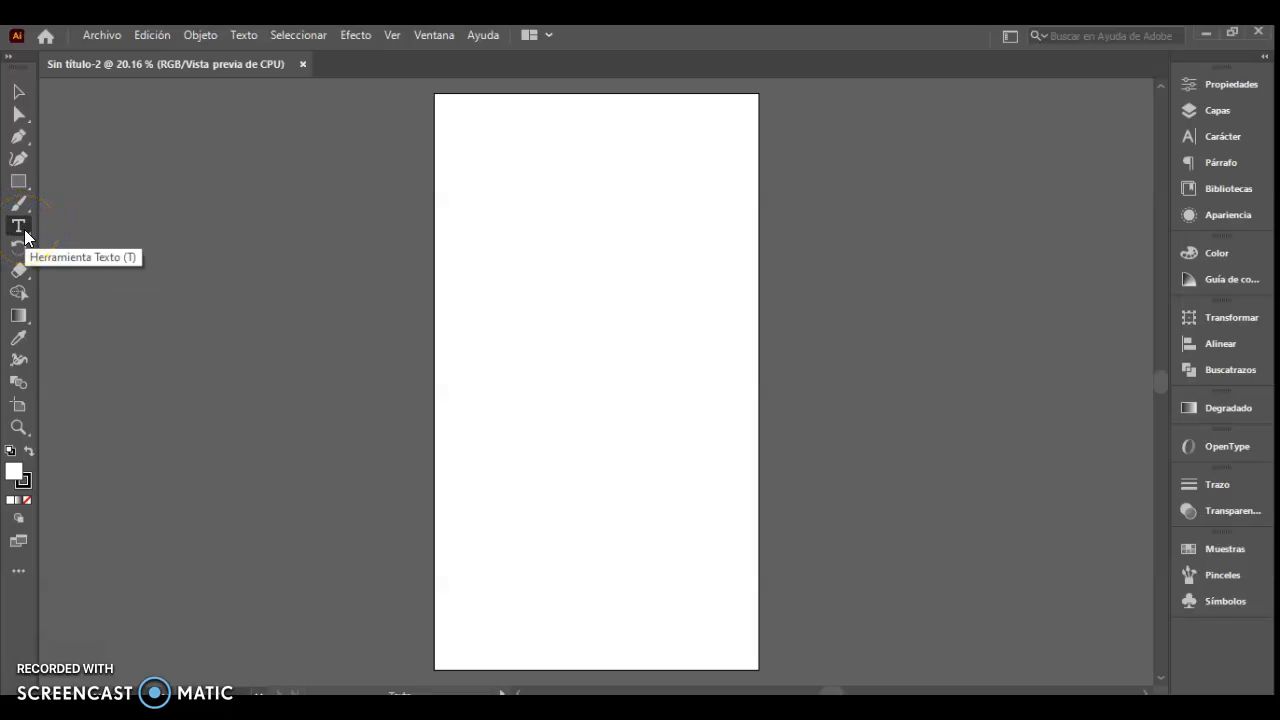
pyautogui.moveTo(25, 235); pyautogui.dragTo(126, 226)
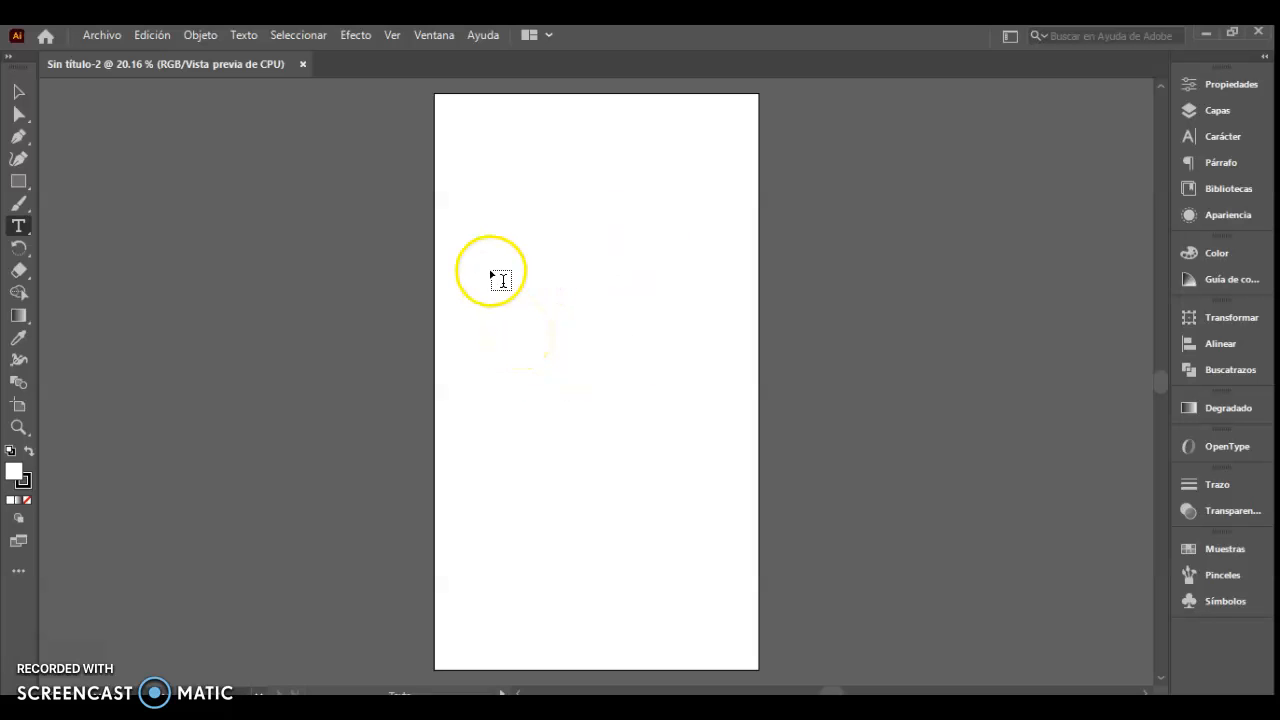
pyautogui.click(552, 266)
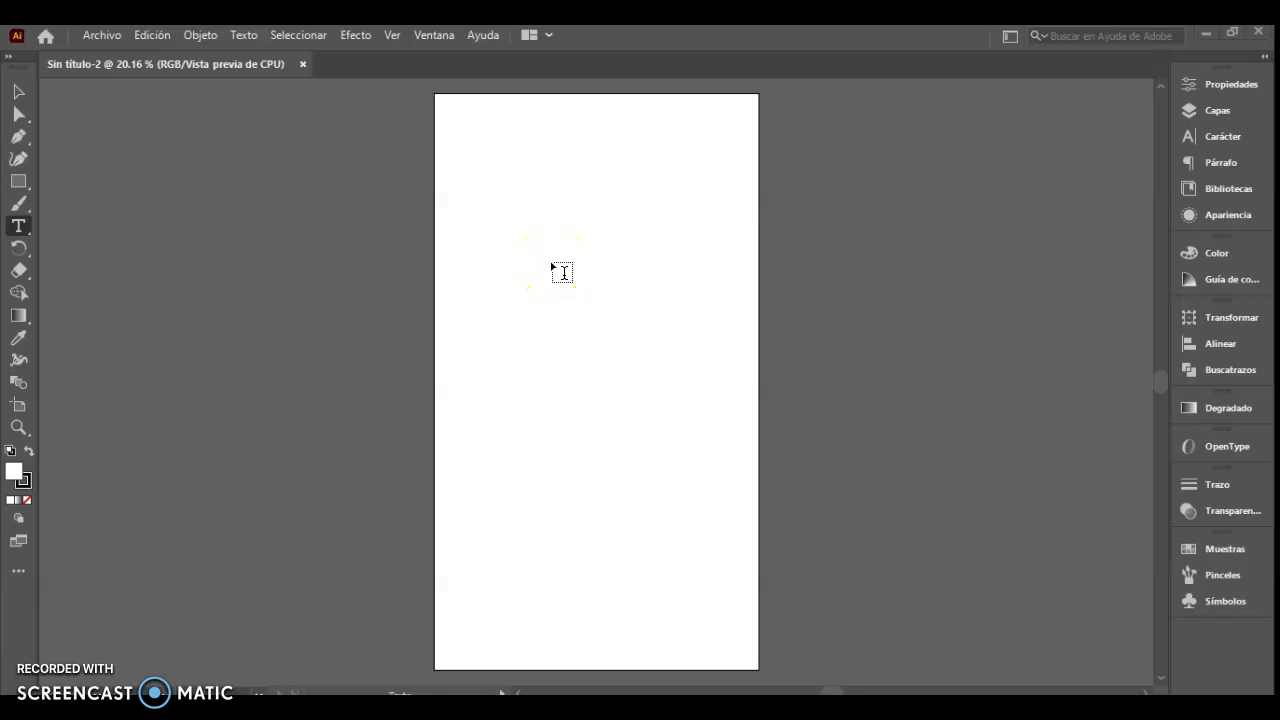
pyautogui.click(403, 277)
pyautogui.click(497, 262)
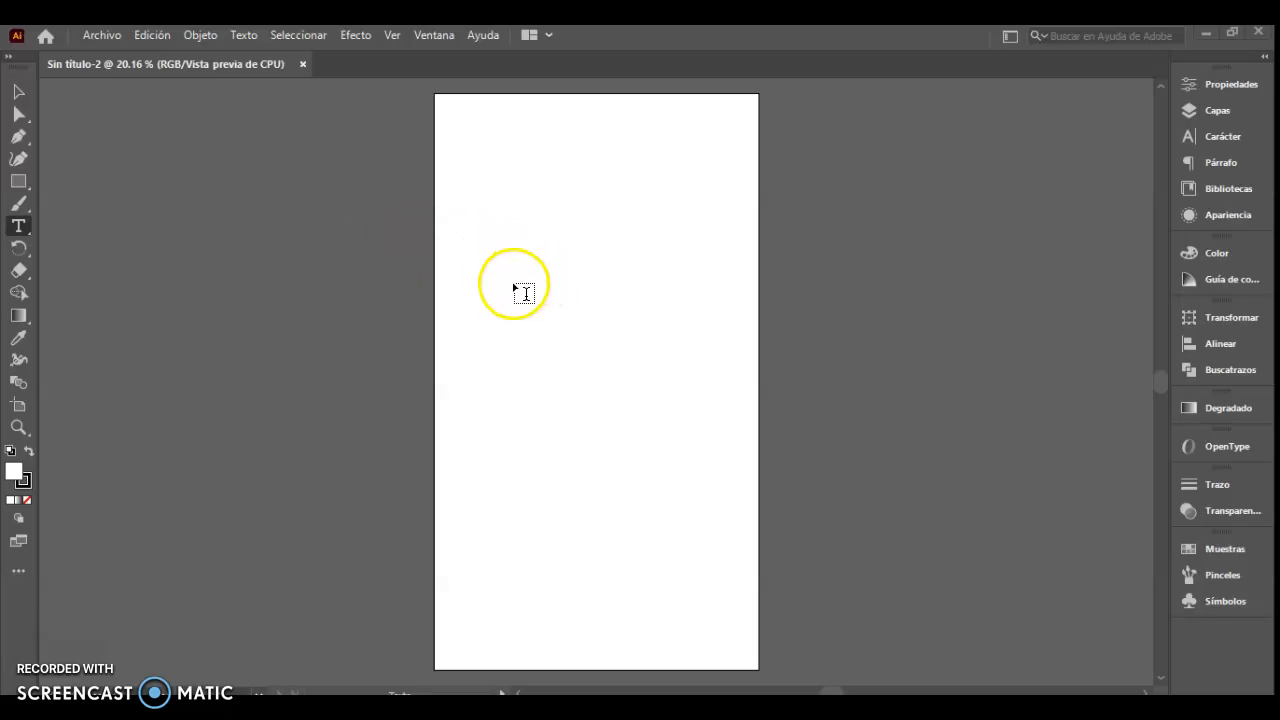
pyautogui.click(511, 273)
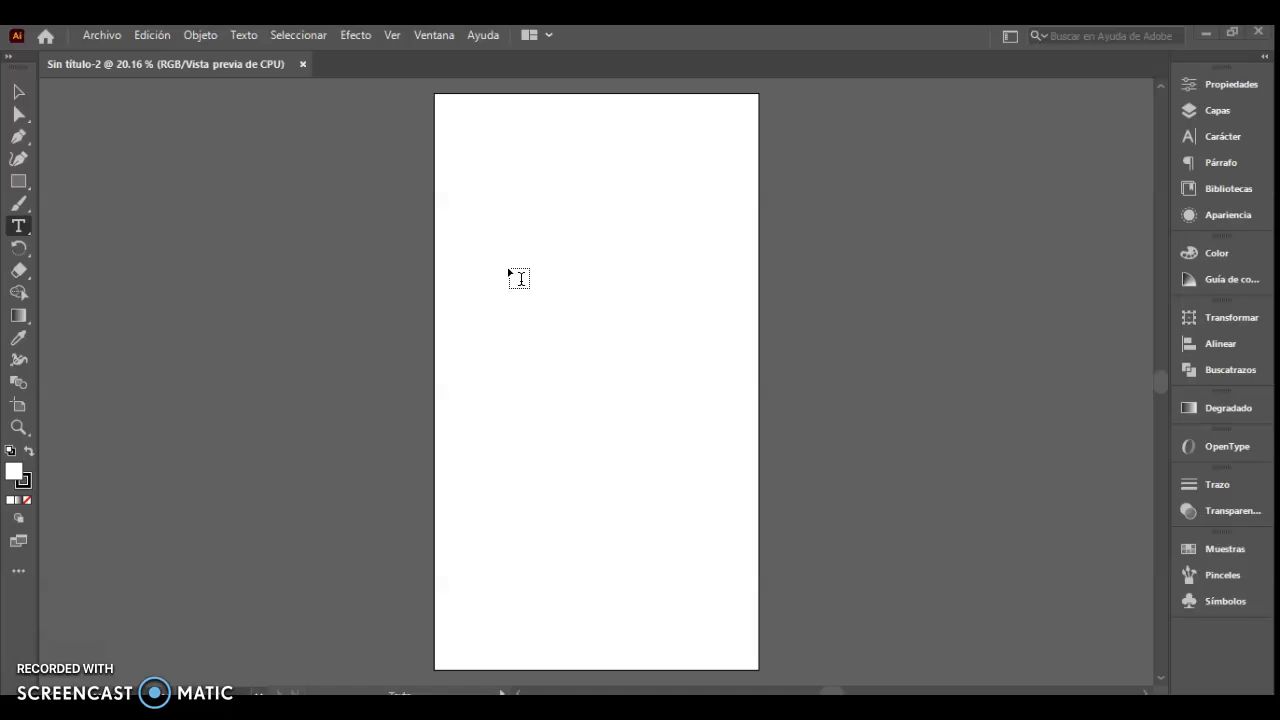
pyautogui.click(497, 415)
# Place point text in the upper left area of the artboard and replace its placeholder with "Texto en una sola línea"
pyautogui.click(18, 226)
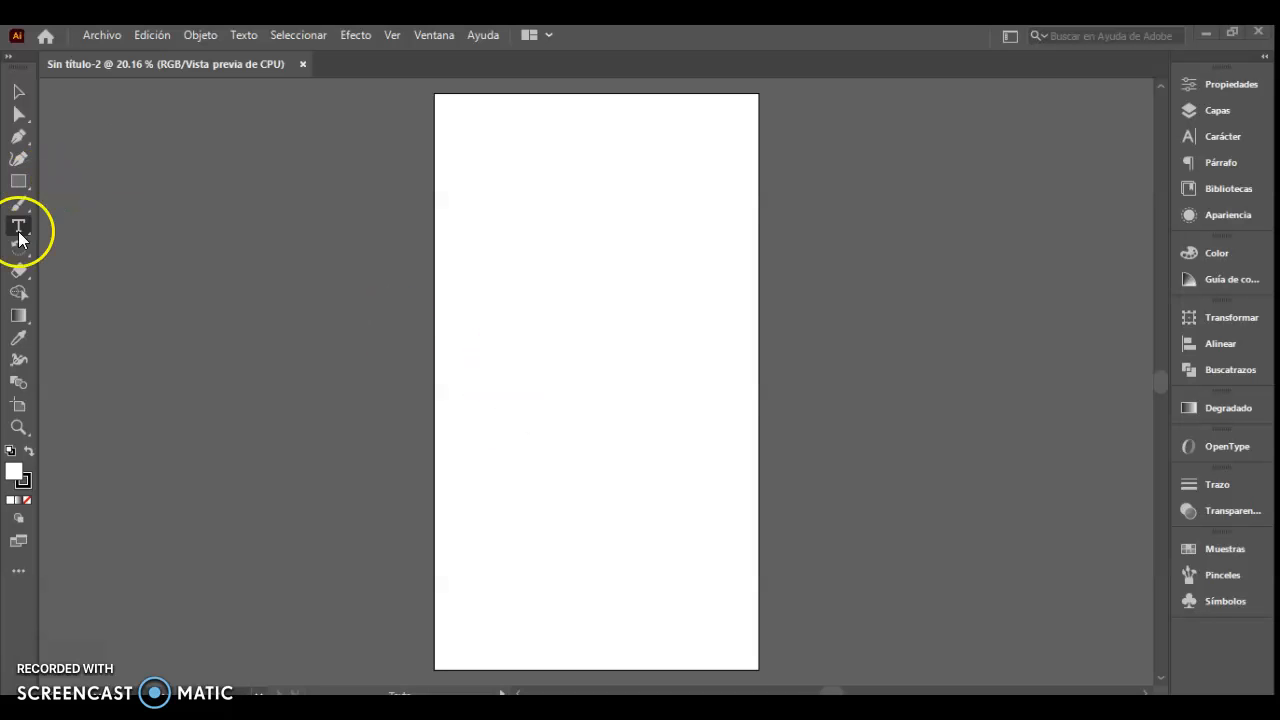
pyautogui.click(544, 268)
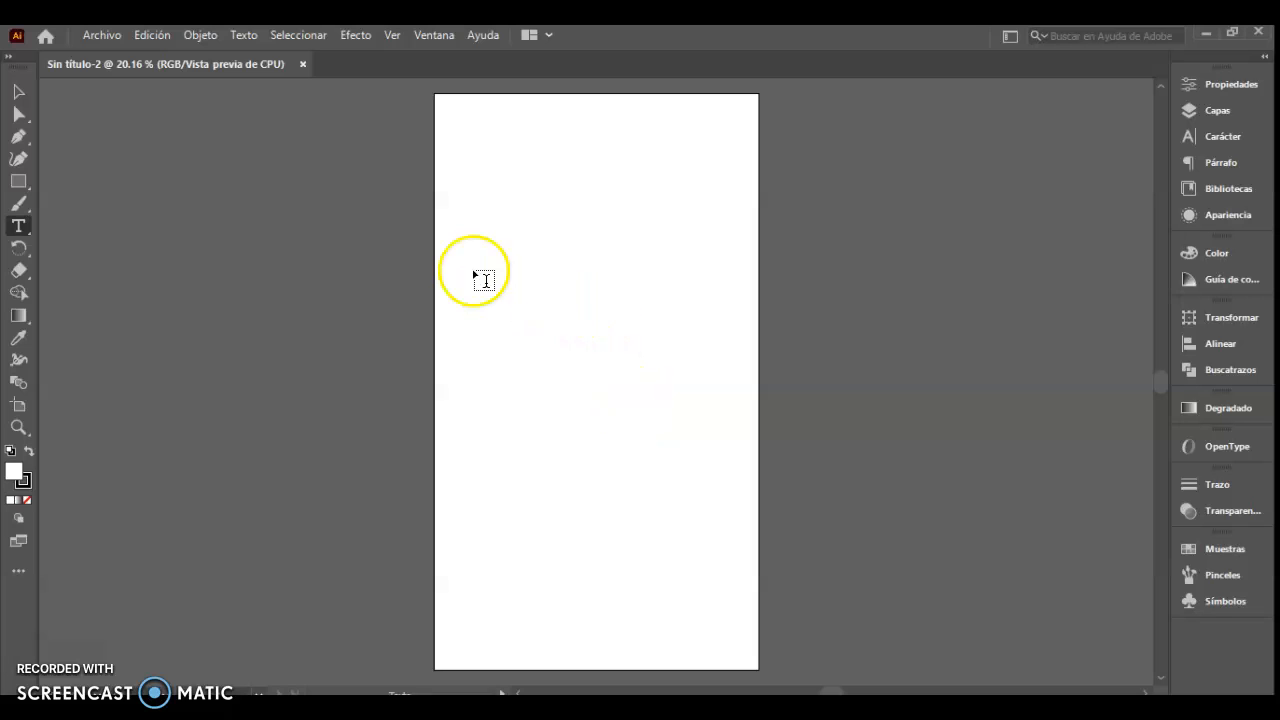
pyautogui.click(488, 245)
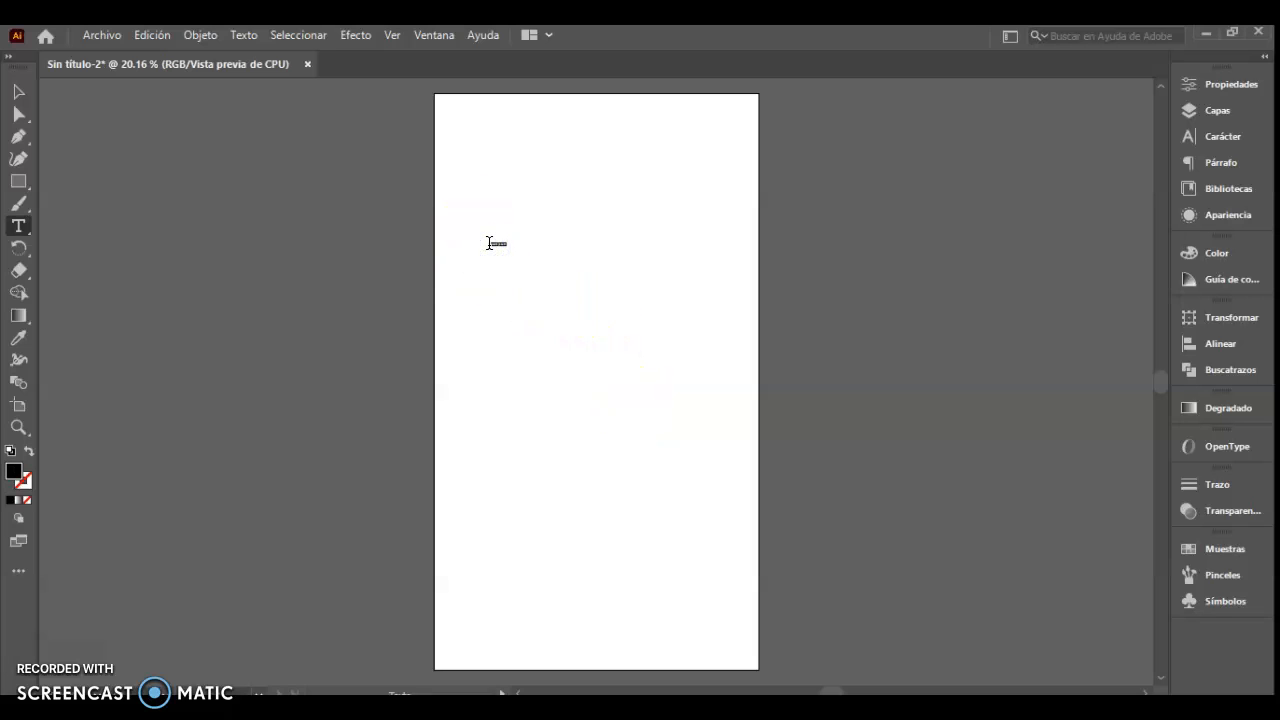
pyautogui.hotkey('ctrl', '1')
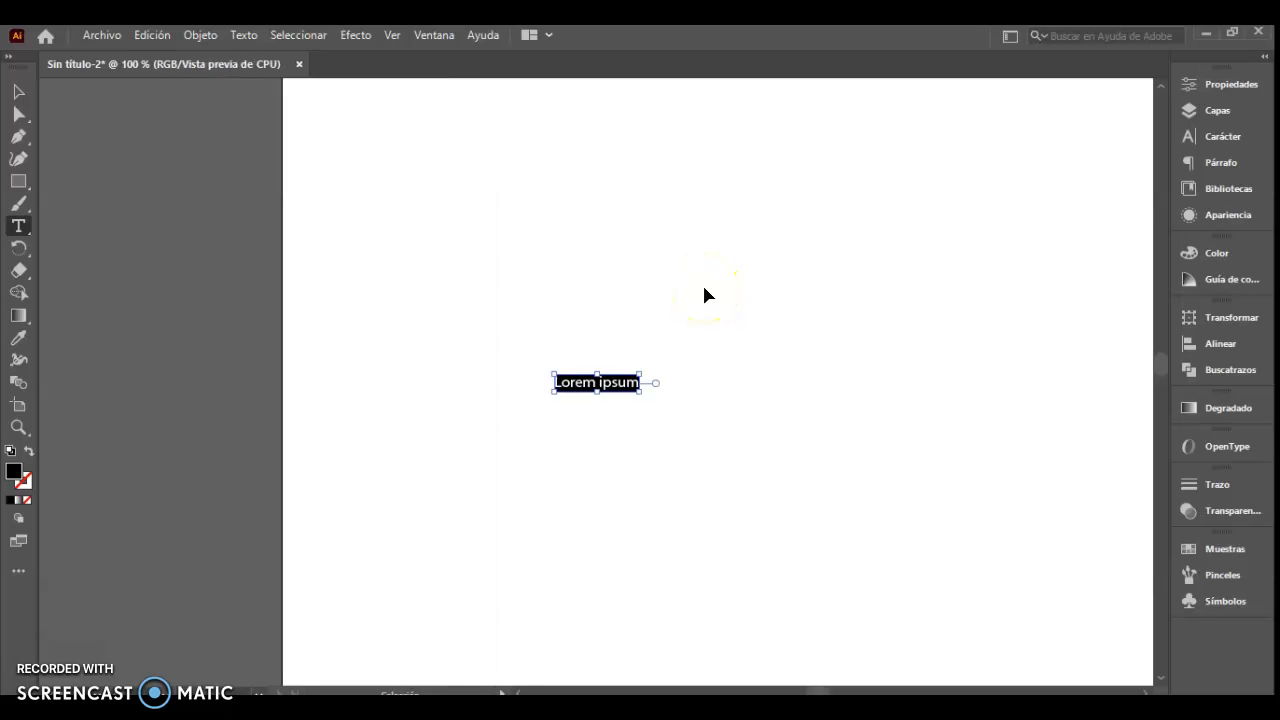
pyautogui.hotkey('ctrl', '+')
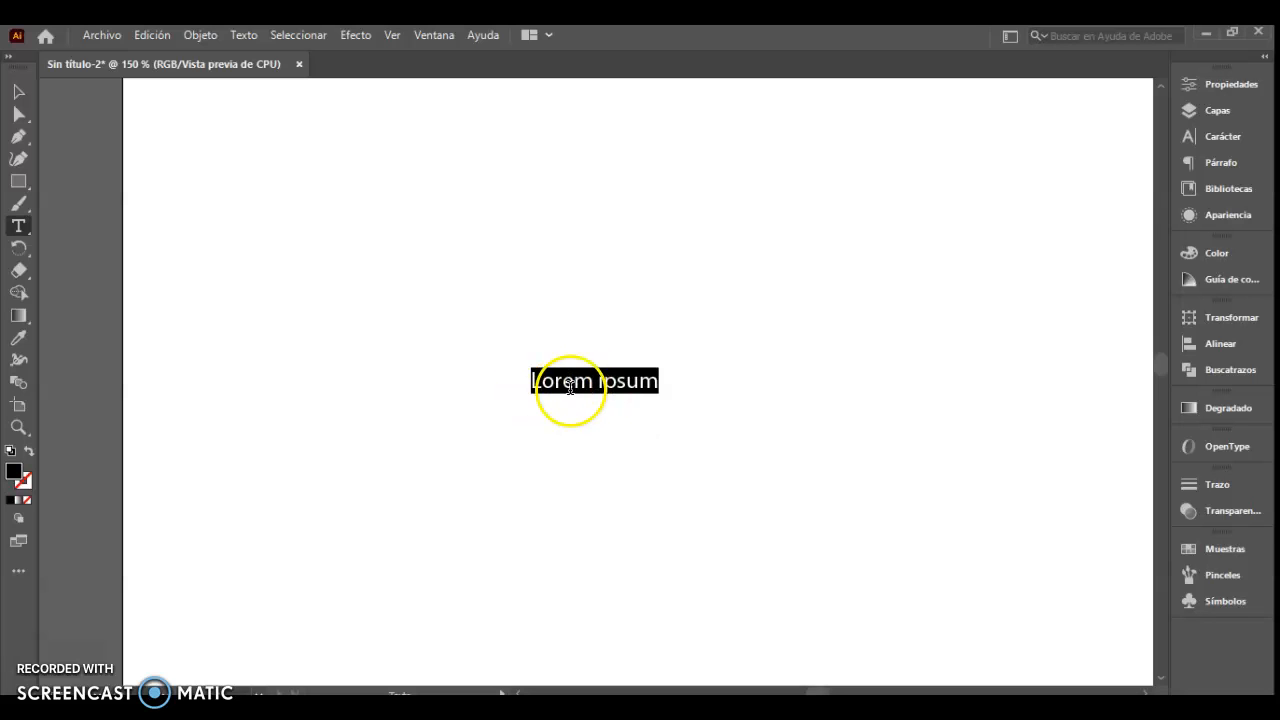
pyautogui.press('BackSpace')
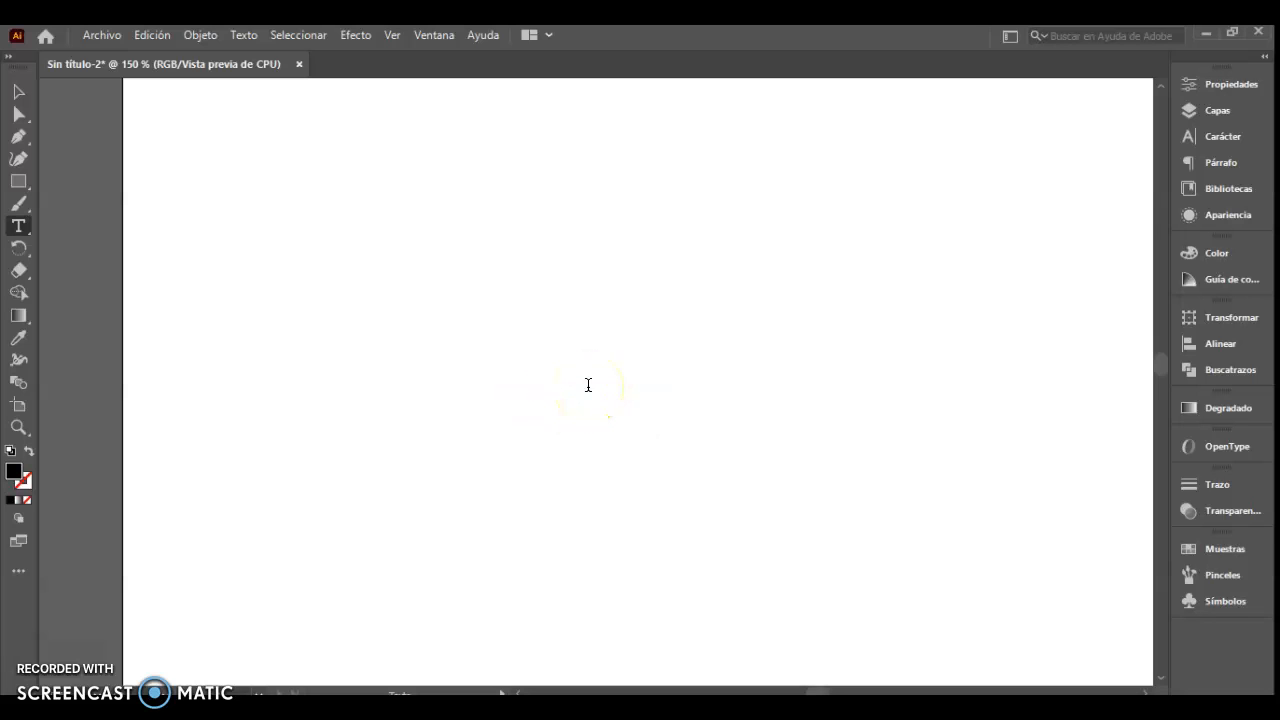
pyautogui.write('Texto en una s')
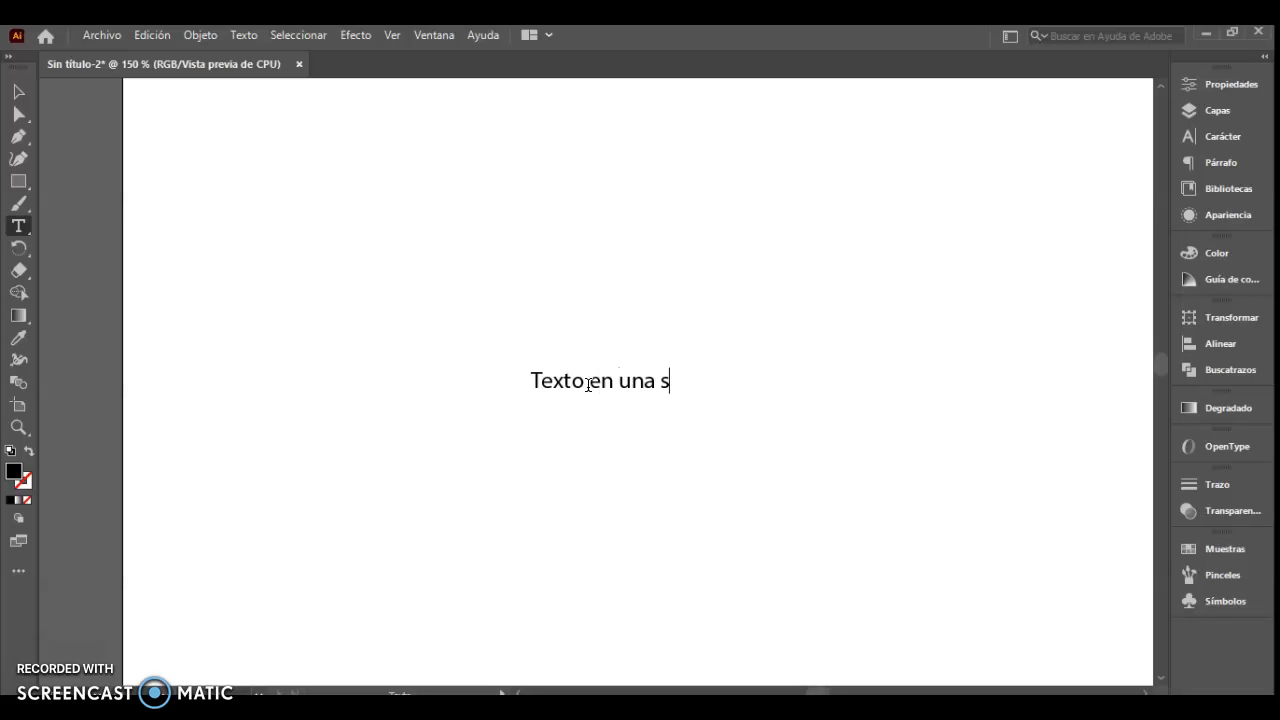
pyautogui.write('ola línea')
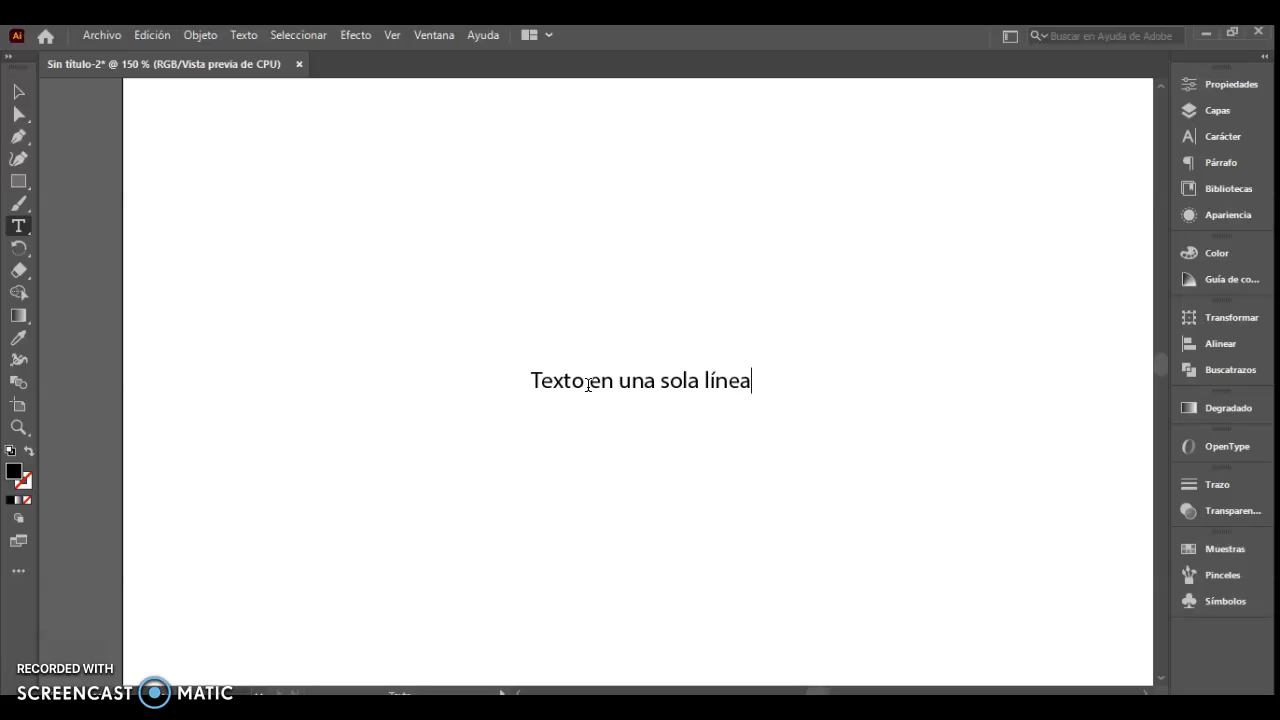
# Continue the line "Texto en una sola línea" with a row of dots and add two shorter lines of dots below it
pyautogui.write(' .............')
pyautogui.write('......')
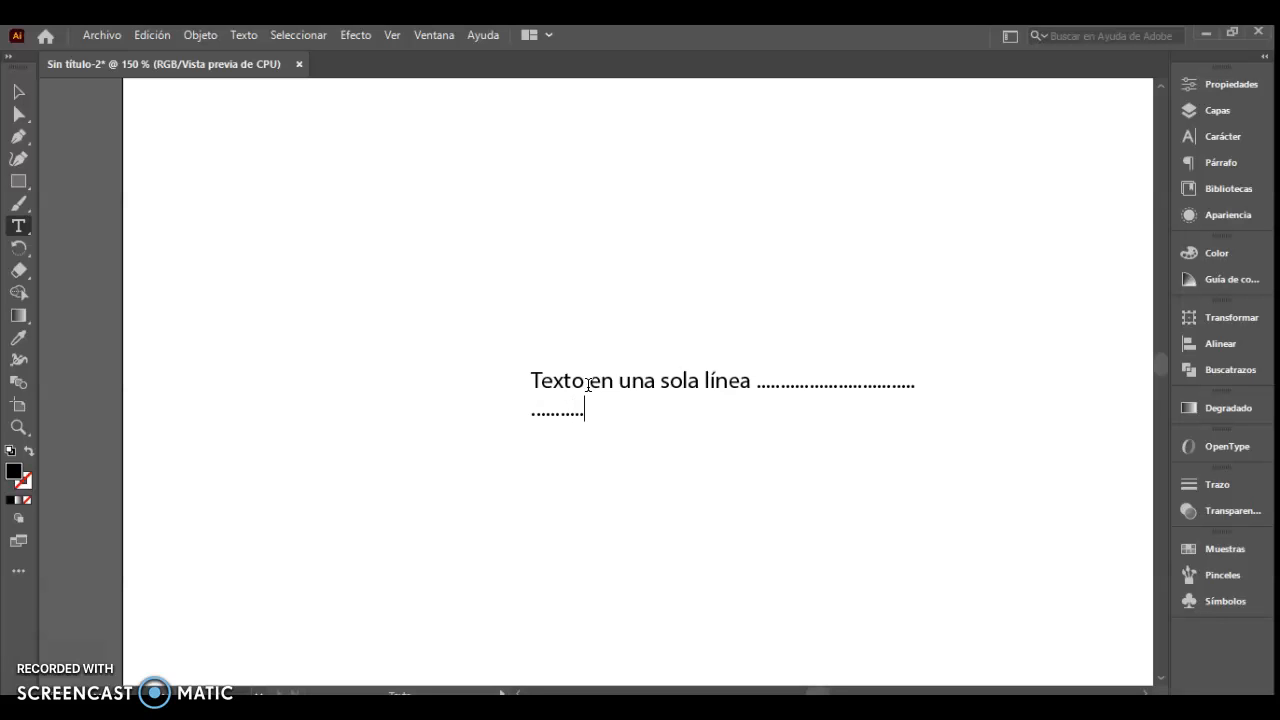
pyautogui.write('......')
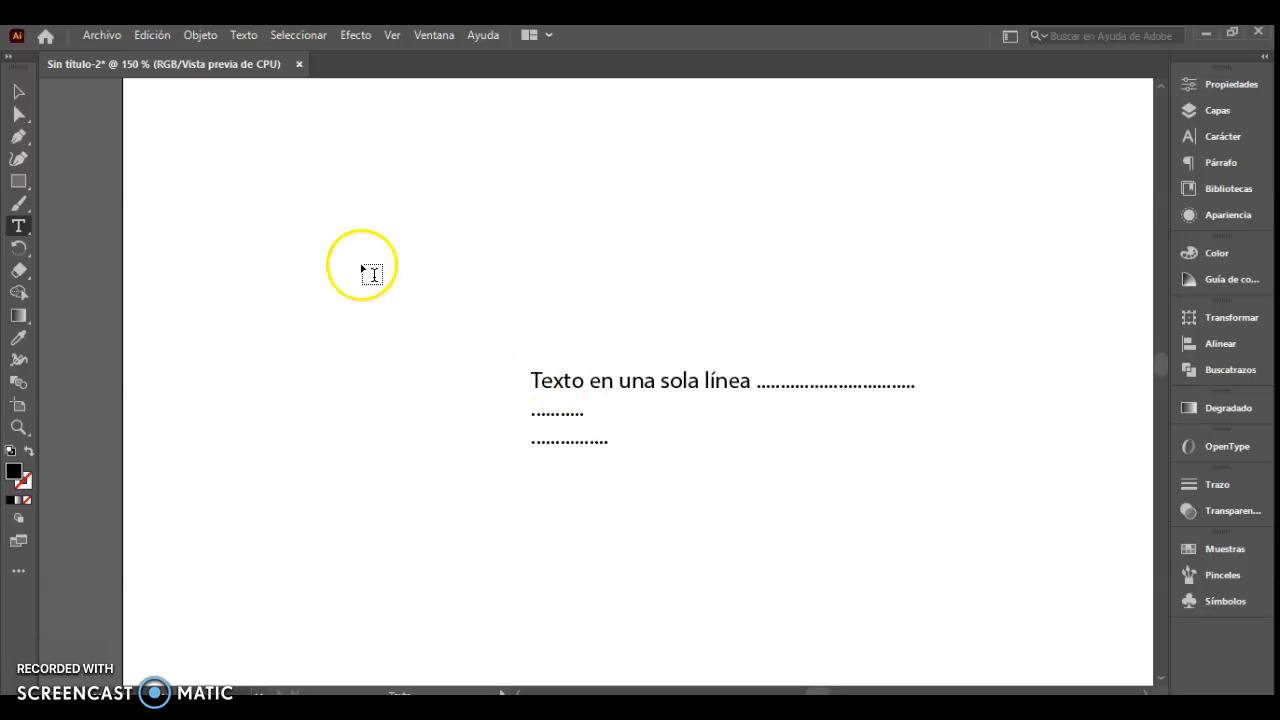
# Move the three-line text block a short distance left and slightly up on the artboard
pyautogui.click(17, 93)
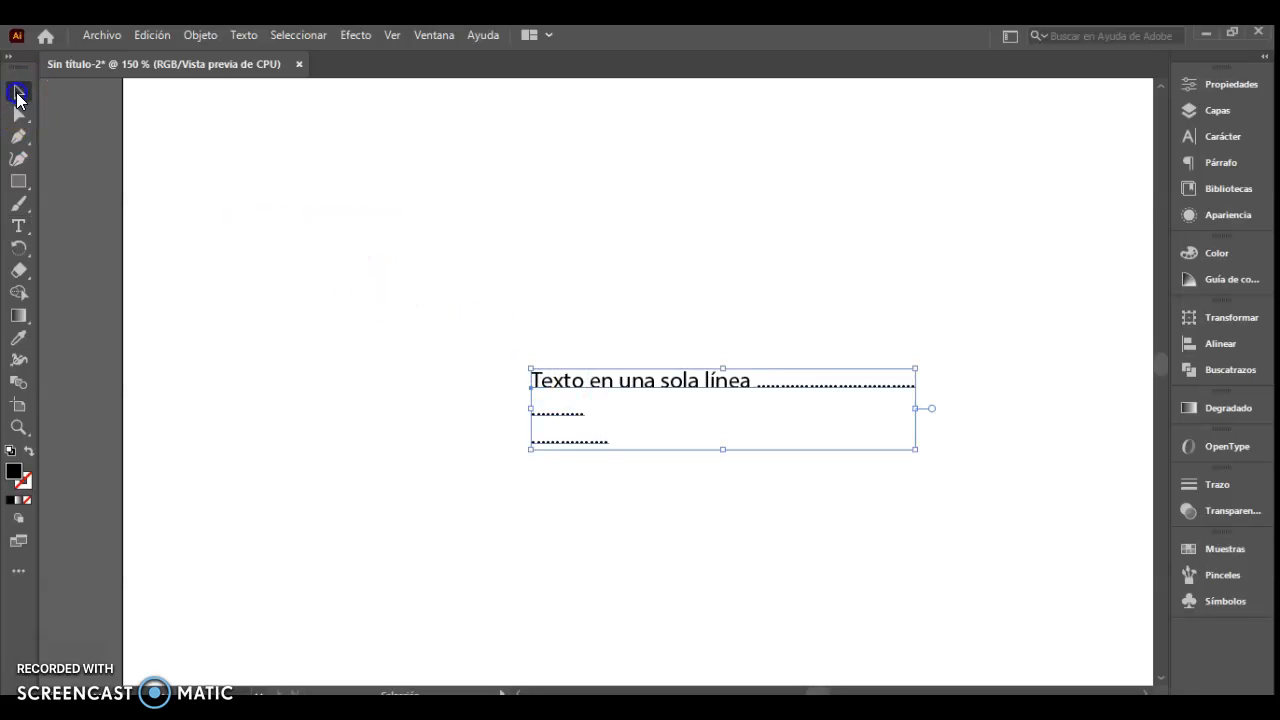
pyautogui.moveTo(706, 374); pyautogui.dragTo(562, 345)
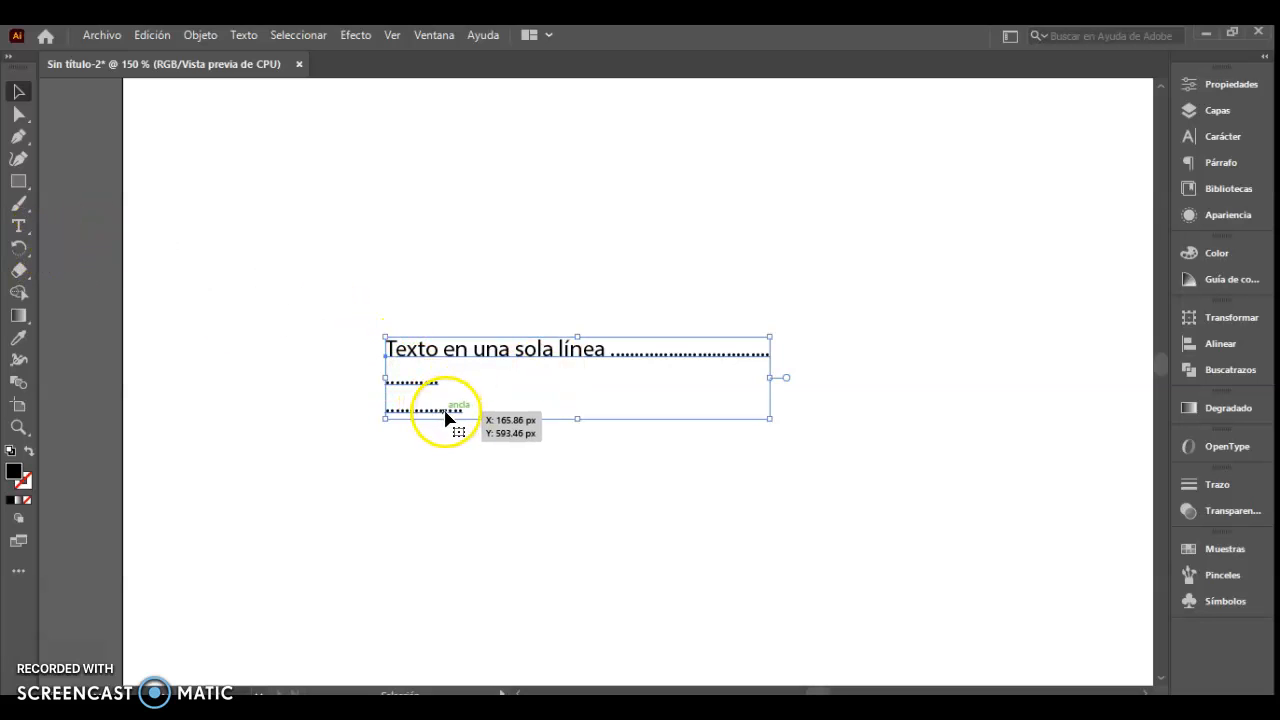
pyautogui.press('t')
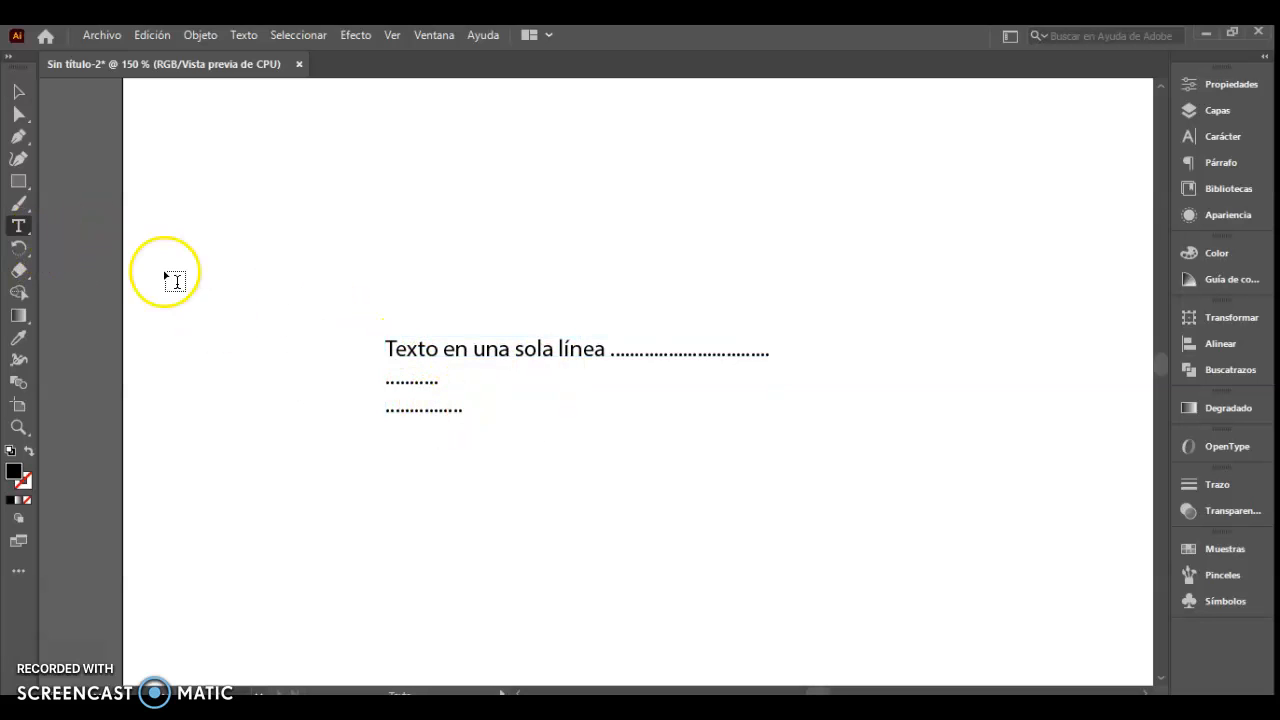
pyautogui.click(18, 91)
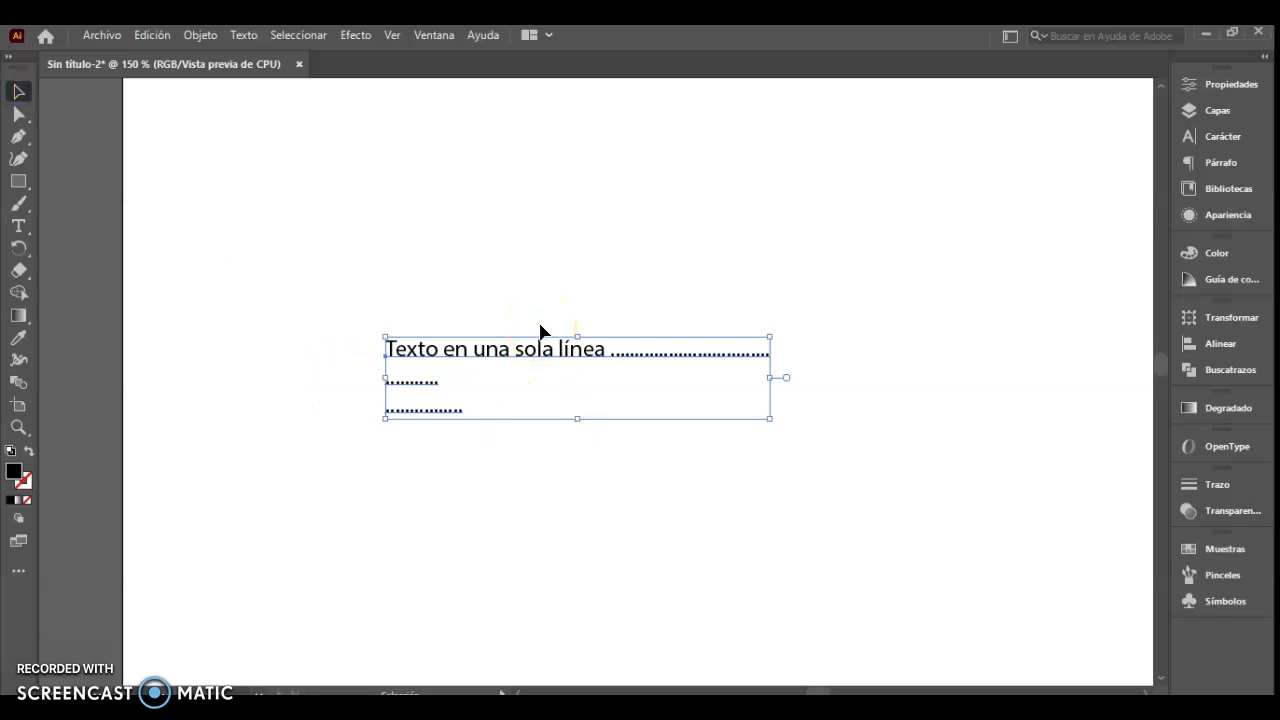
pyautogui.click(411, 355)
# Add a separate point text reading "¡Hola!" below the three-line text block and select it as an object
pyautogui.click(18, 226)
pyautogui.click(505, 567)
pyautogui.write('Hola!')
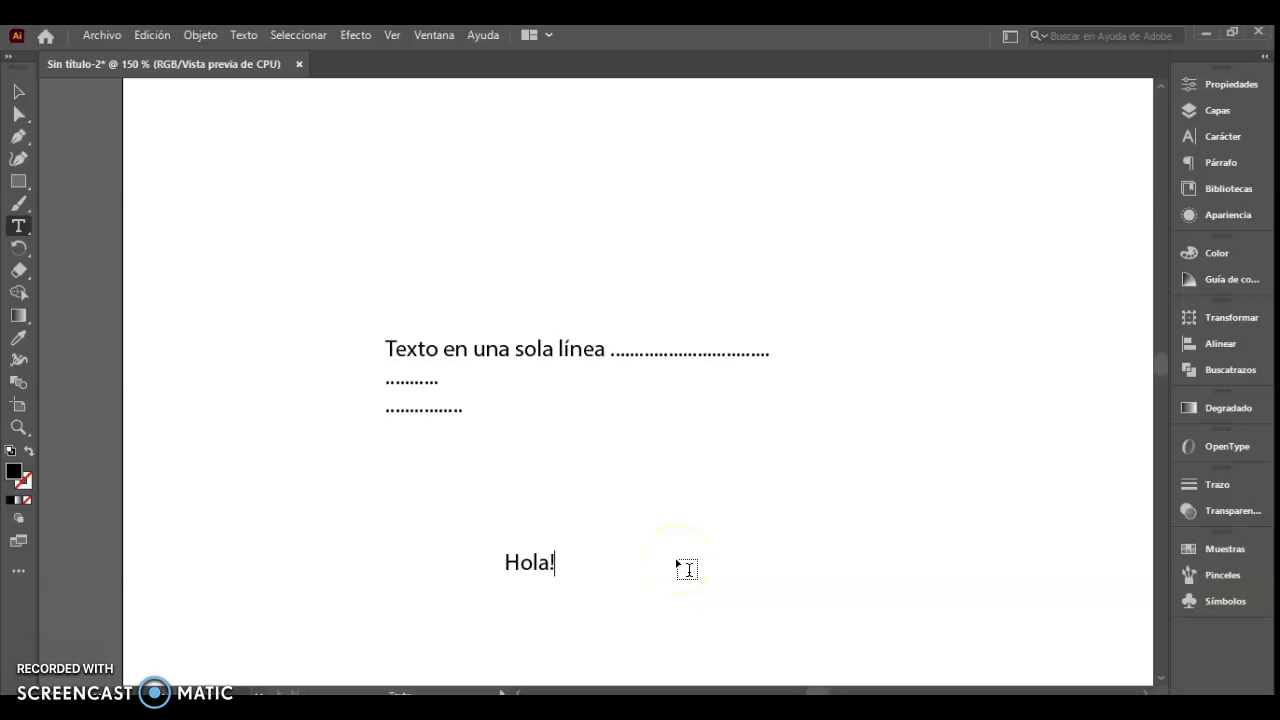
pyautogui.click(507, 563)
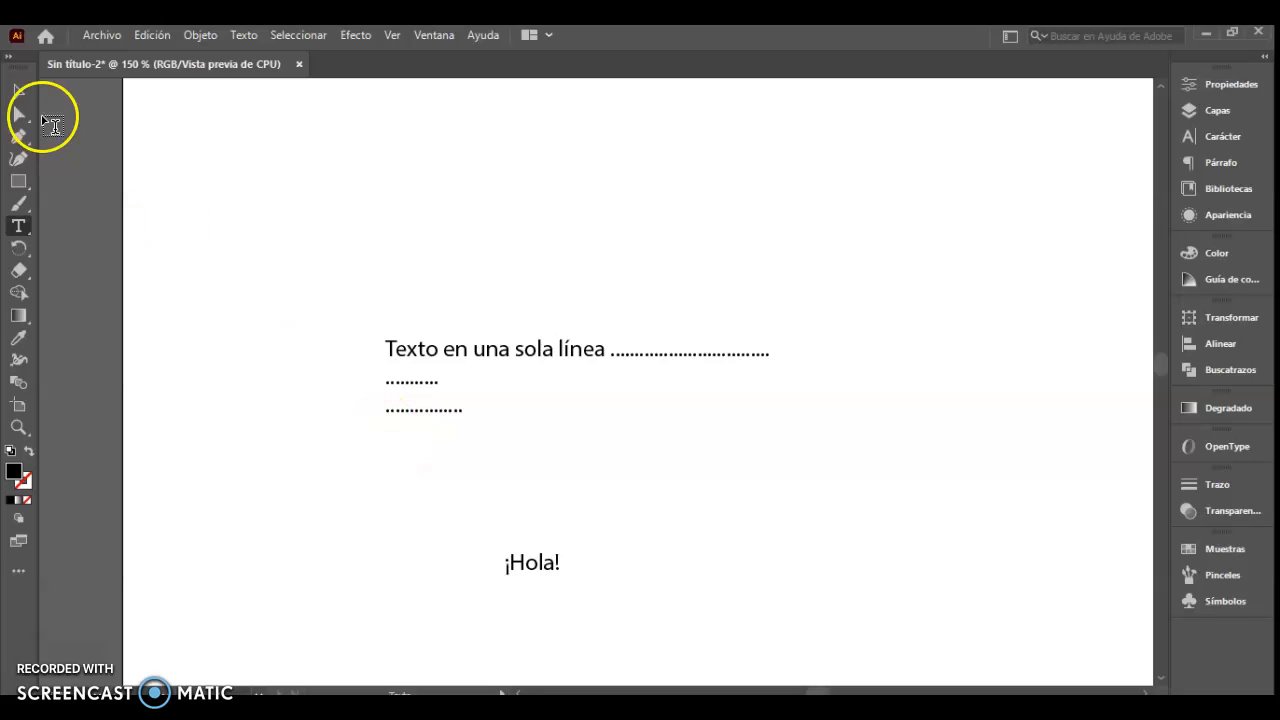
pyautogui.click(18, 91)
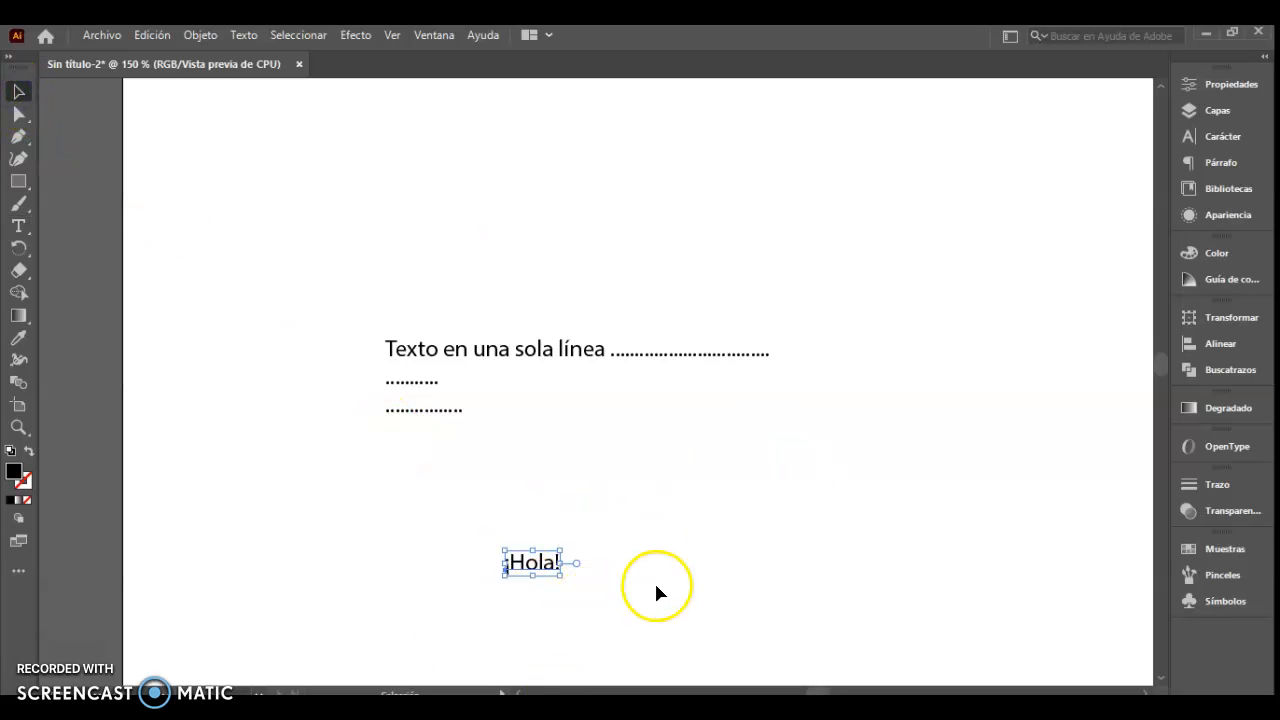
pyautogui.hotkey('ctrl', '-')
pyautogui.hotkey('ctrl', '-')
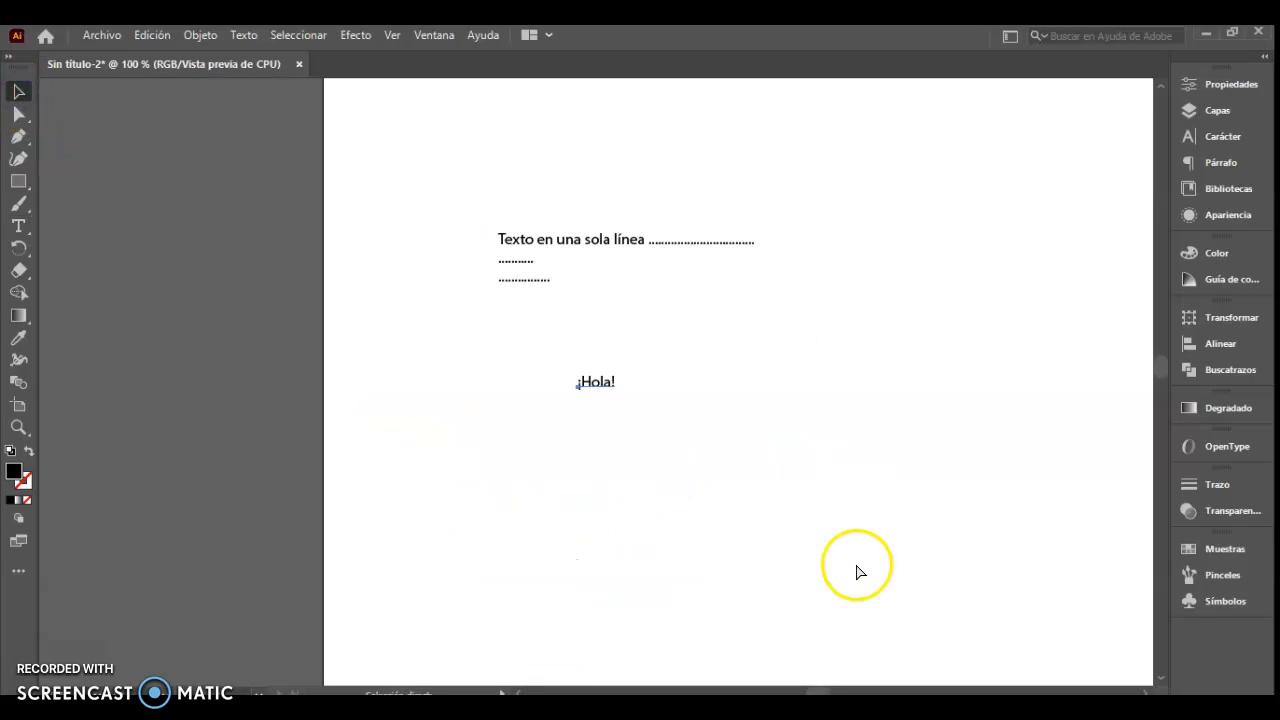
pyautogui.hotkey('ctrl', '-')
pyautogui.hotkey('ctrl', '-')
pyautogui.hotkey('ctrl', '-')
pyautogui.hotkey('ctrl', '-')
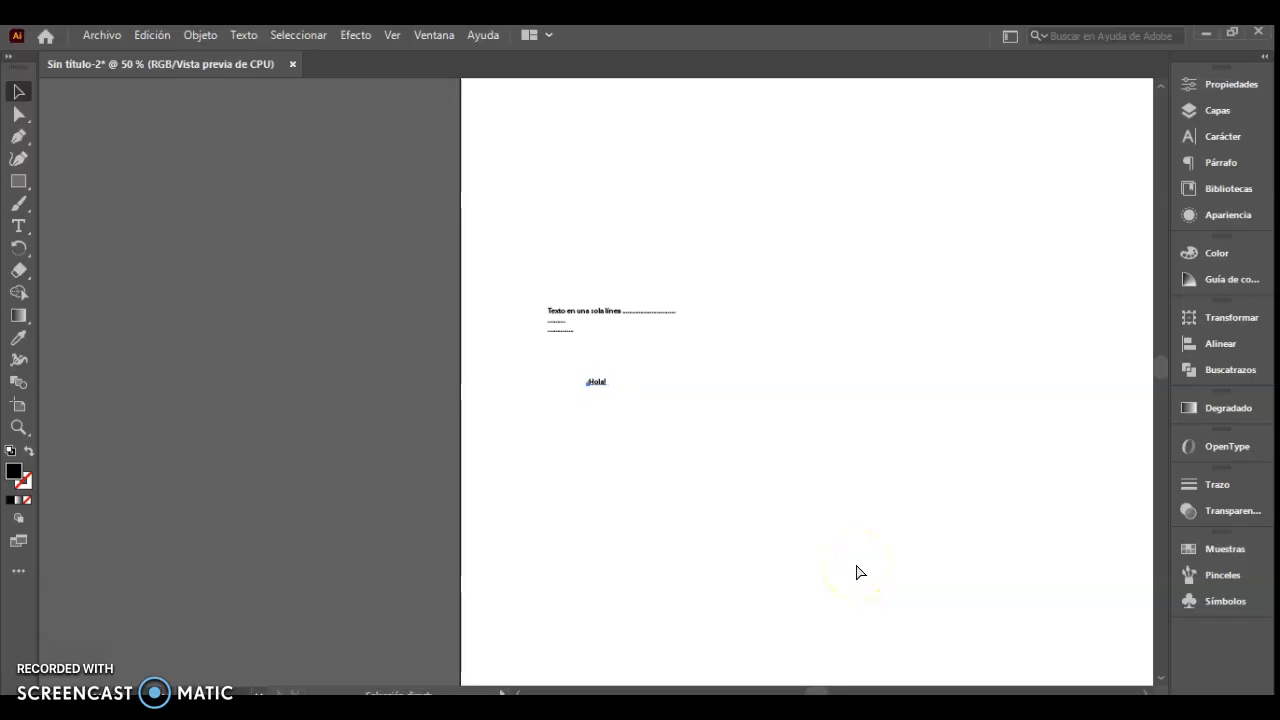
pyautogui.hotkey('ctrl', '-')
pyautogui.hotkey('ctrl', '+')
pyautogui.hotkey('ctrl', '+')
pyautogui.hotkey('ctrl', '+')
pyautogui.hotkey('ctrl', '+')
pyautogui.hotkey('ctrl', '+')
pyautogui.hotkey('ctrl', '+')
pyautogui.hotkey('ctrl', '-')
pyautogui.hotkey('ctrl', '-')
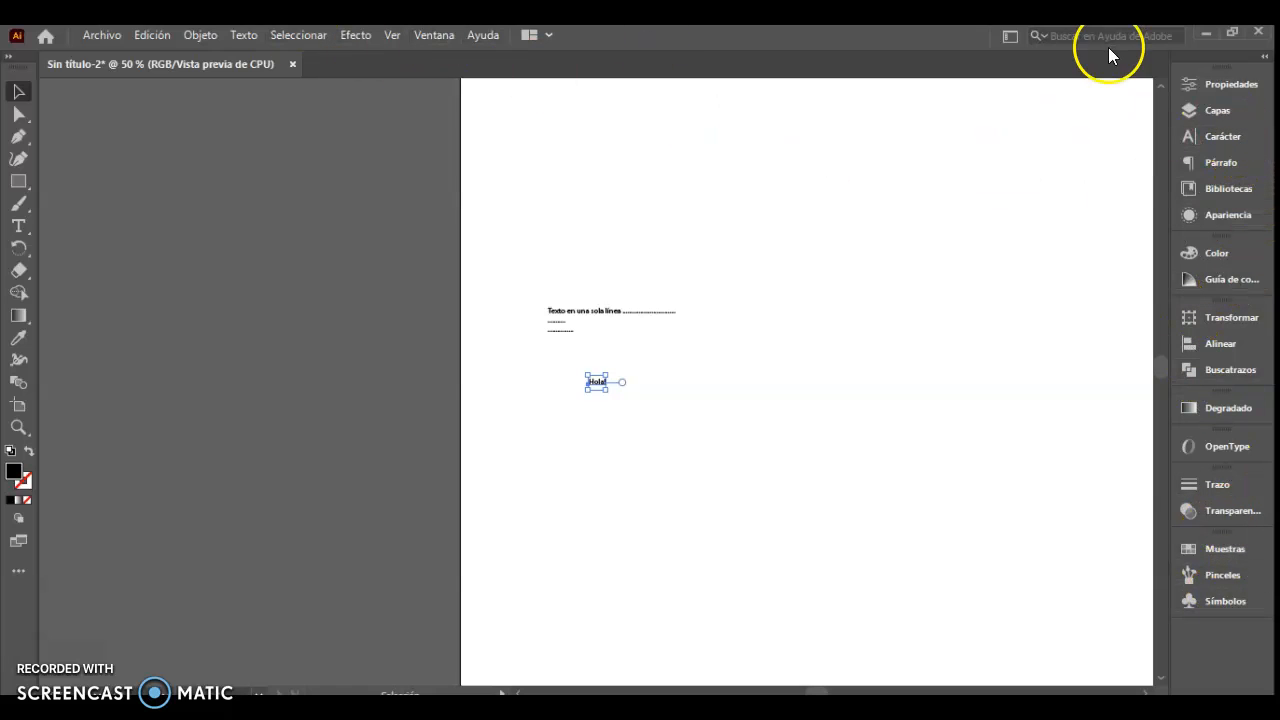
# Look through the type-related panels available and display the Character panel
pyautogui.click(440, 35)
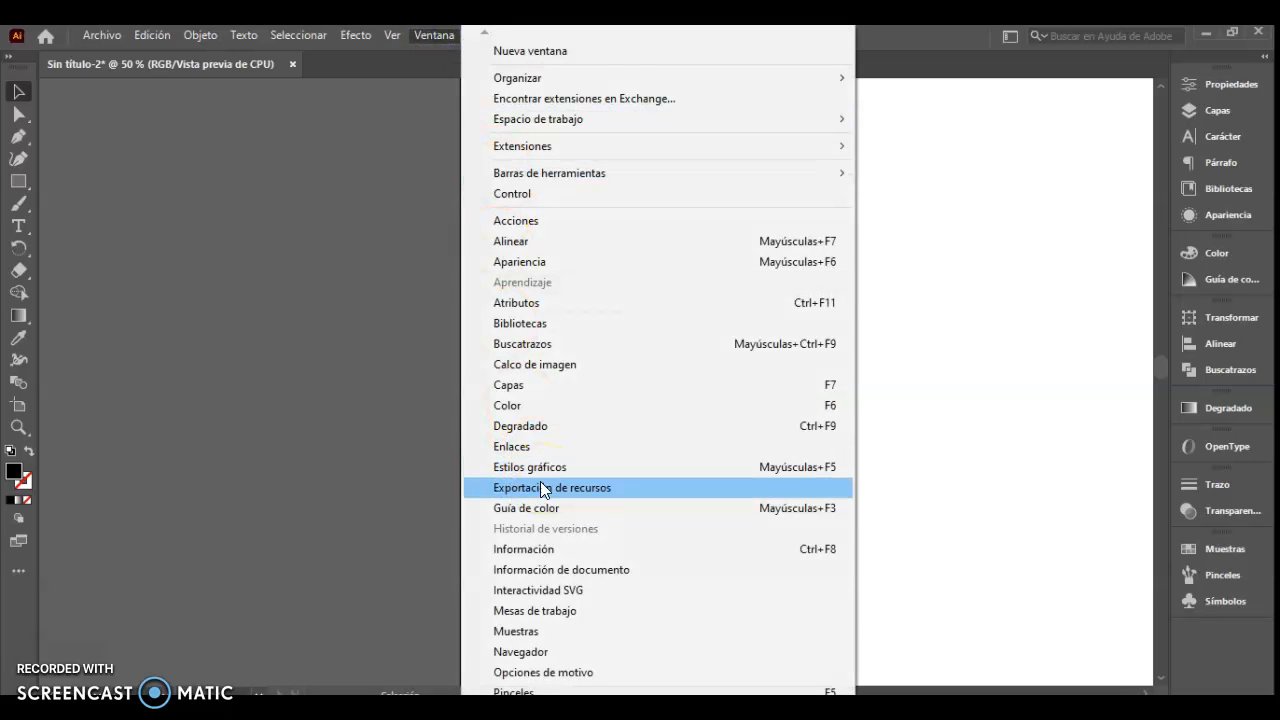
pyautogui.scroll(-3, 660, 360)
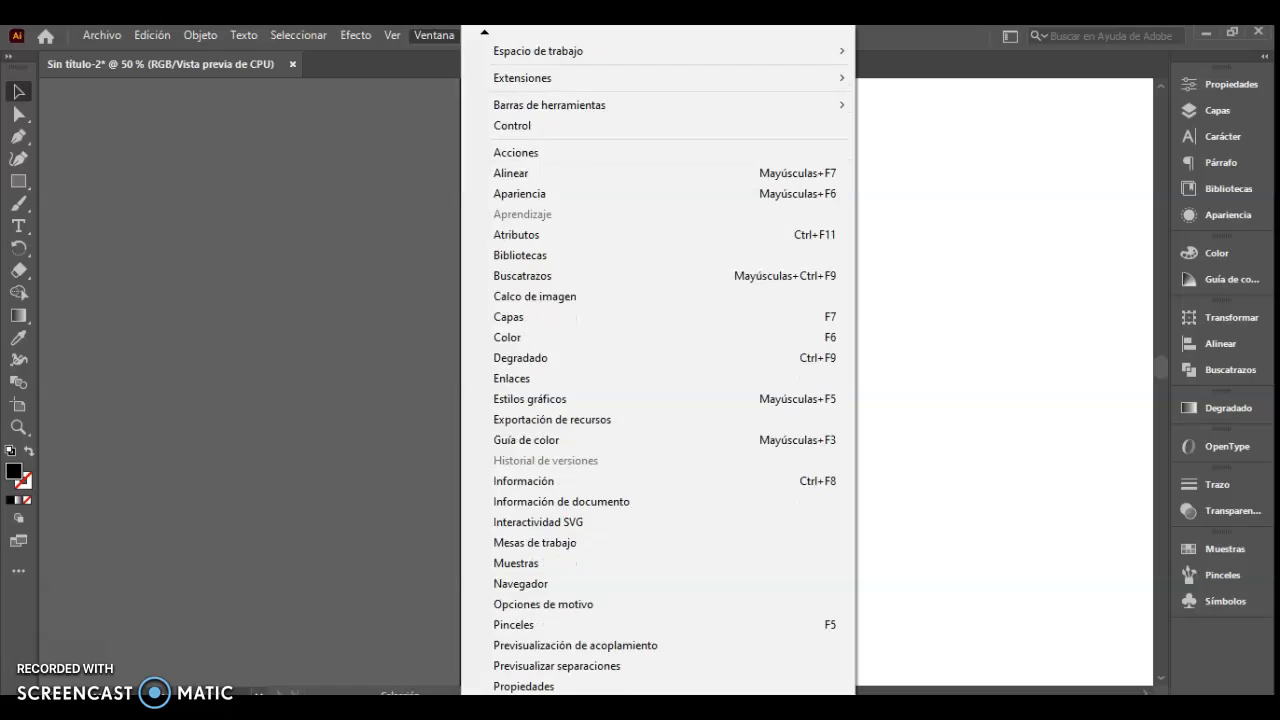
pyautogui.scroll(-1, 540, 680)
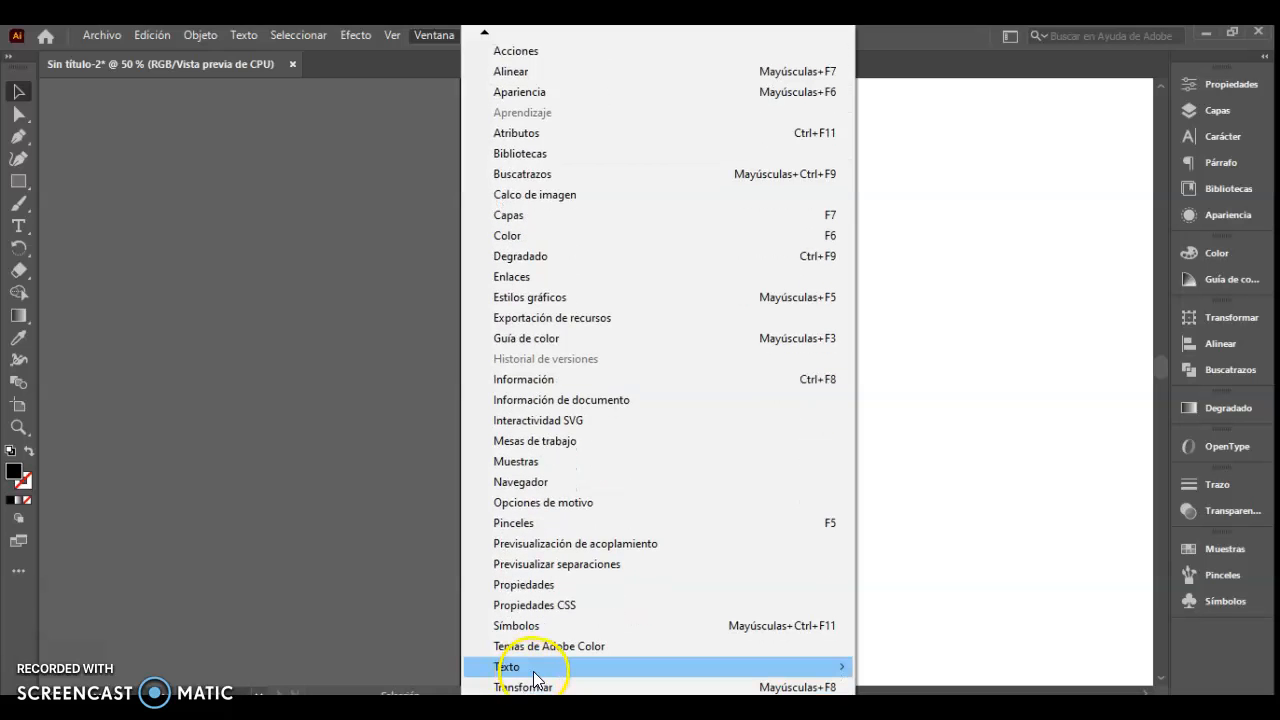
pyautogui.moveTo(539, 668)
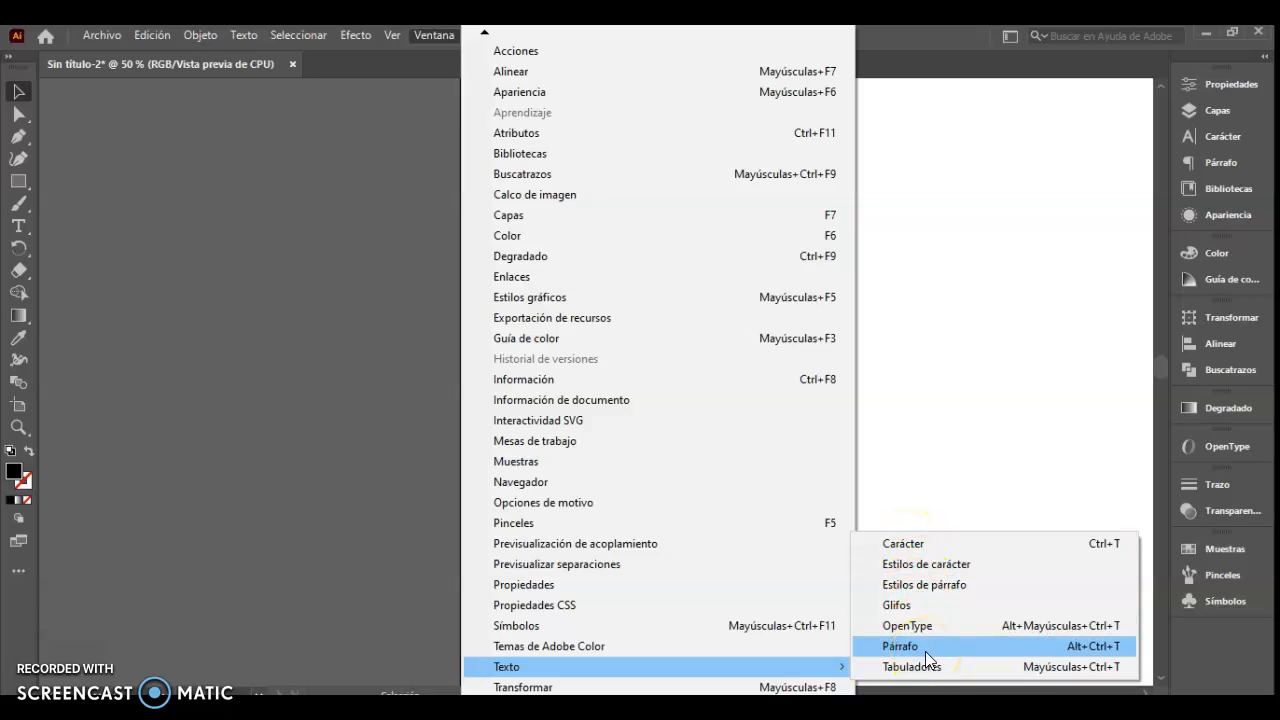
pyautogui.click(912, 547)
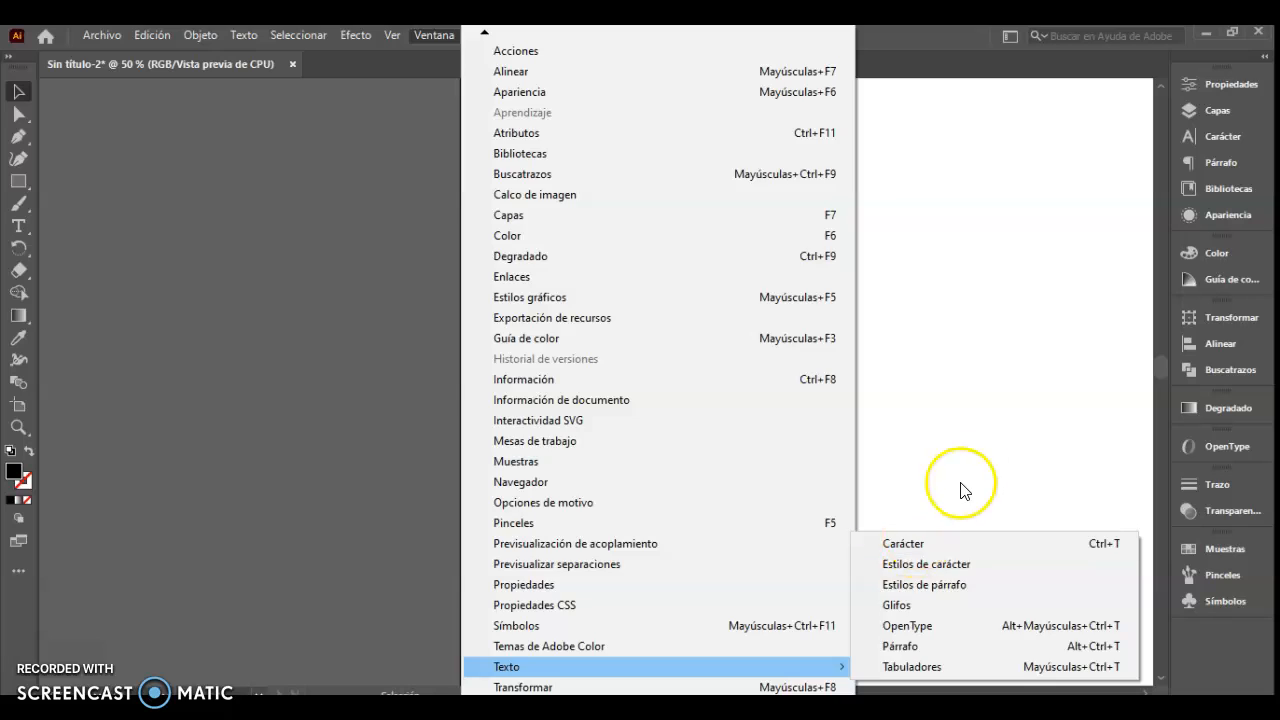
pyautogui.click(985, 450)
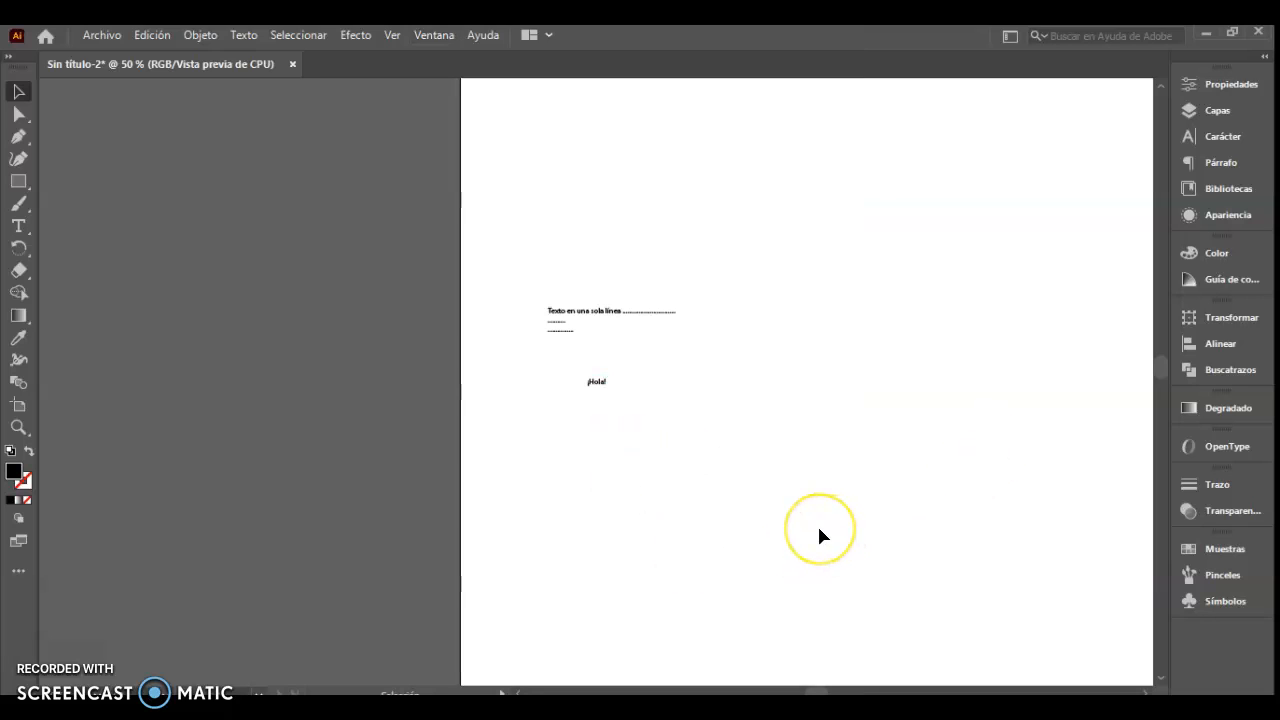
pyautogui.hotkey('ctrl', 't')
pyautogui.click(887, 438)
pyautogui.click(1134, 155)
pyautogui.click(762, 425)
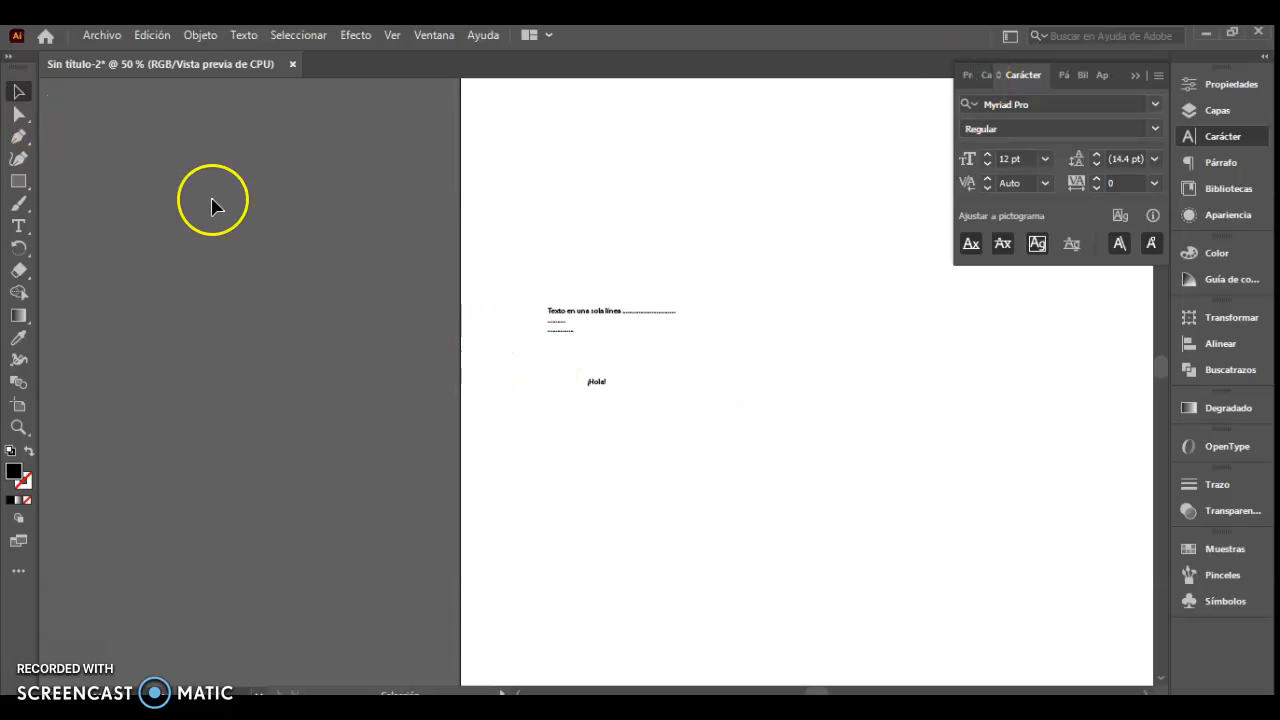
# Select the "¡Hola!" text object and set its font size to 50 pt
pyautogui.click(17, 93)
pyautogui.click(597, 381)
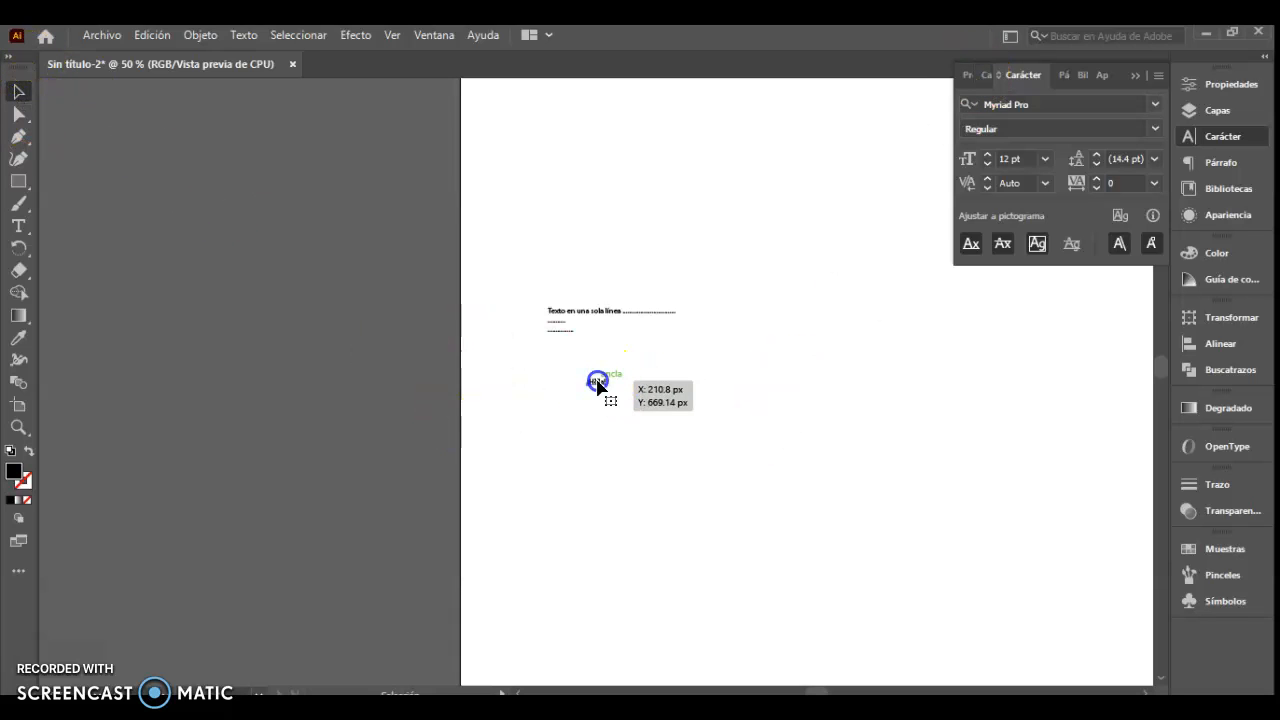
pyautogui.click(571, 312)
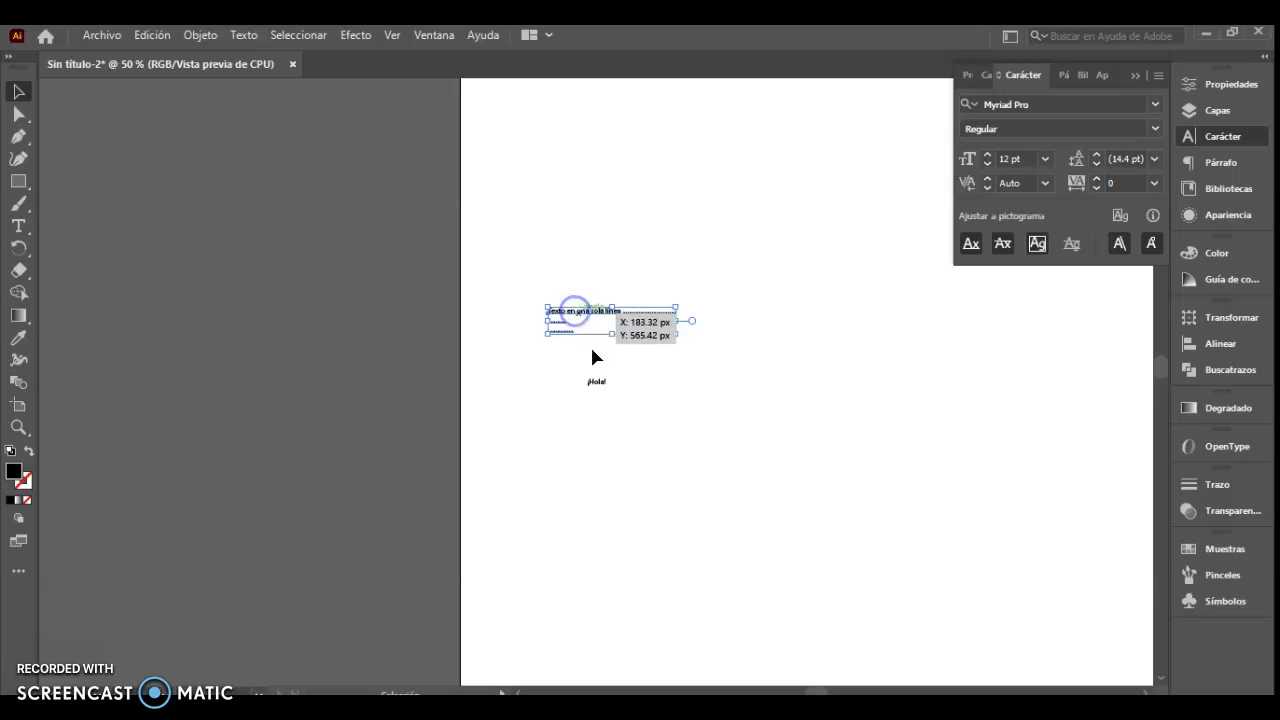
pyautogui.click(601, 386)
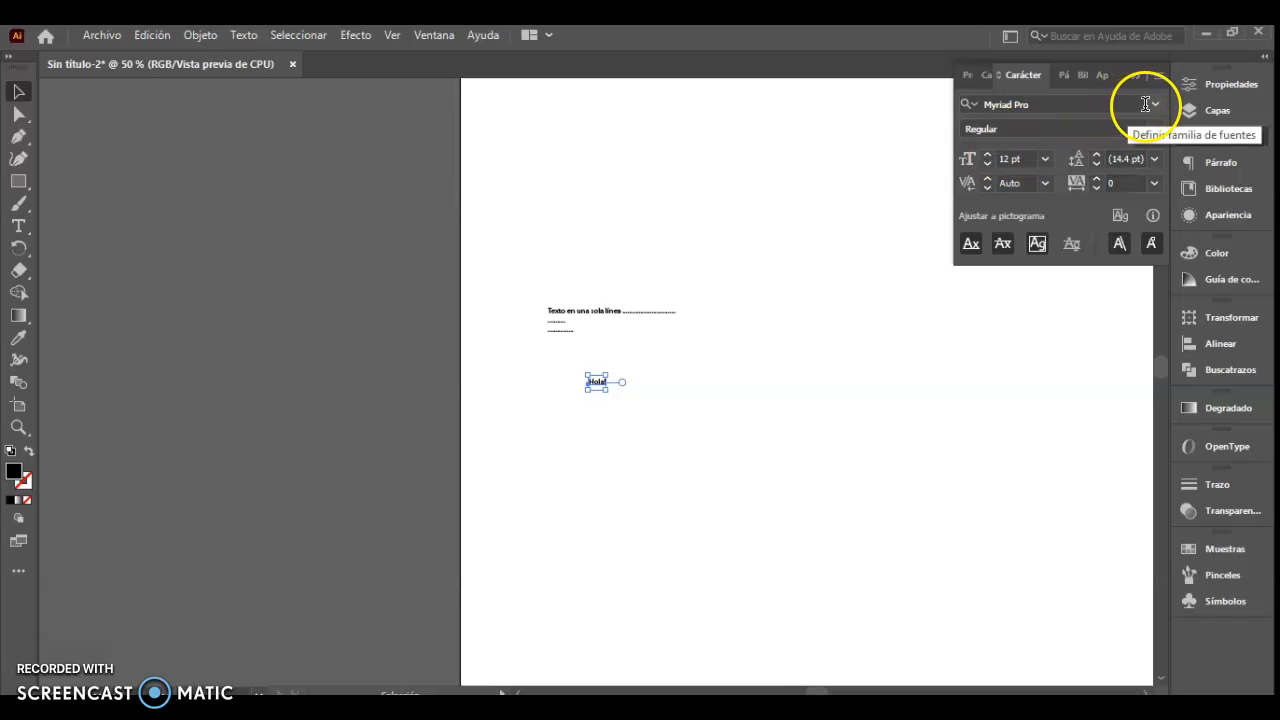
pyautogui.click(1022, 157)
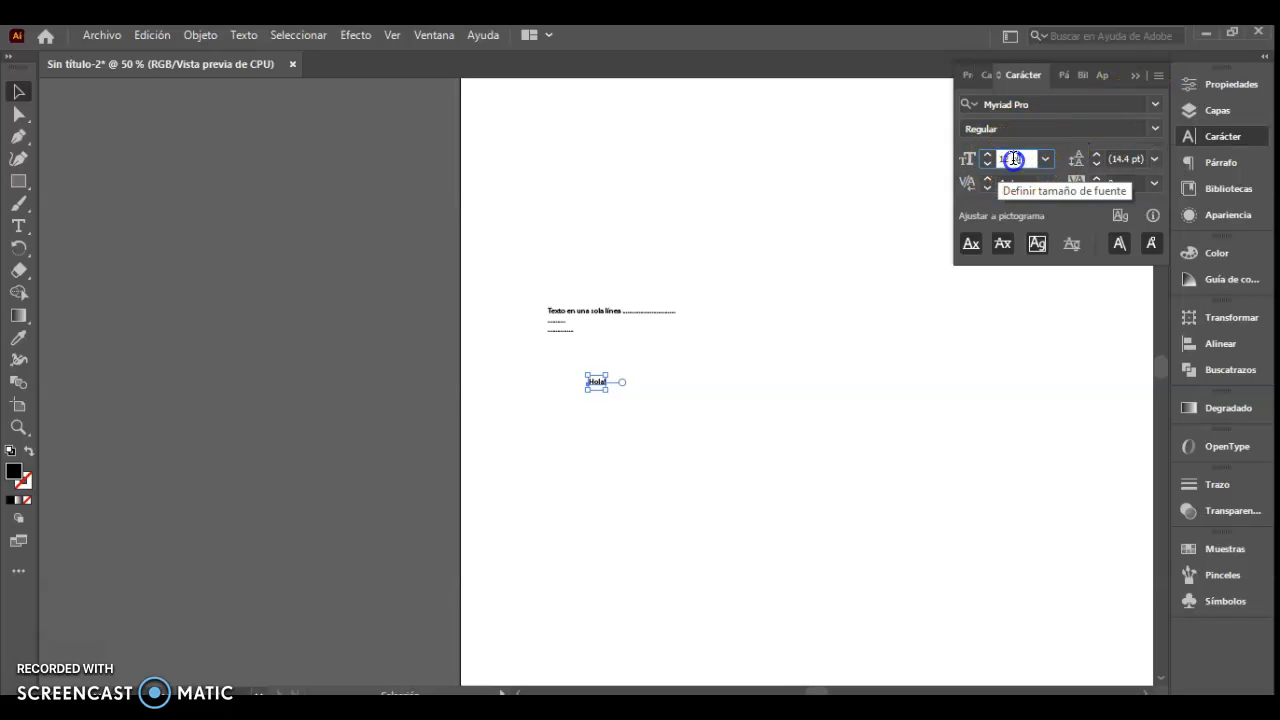
pyautogui.click(957, 158)
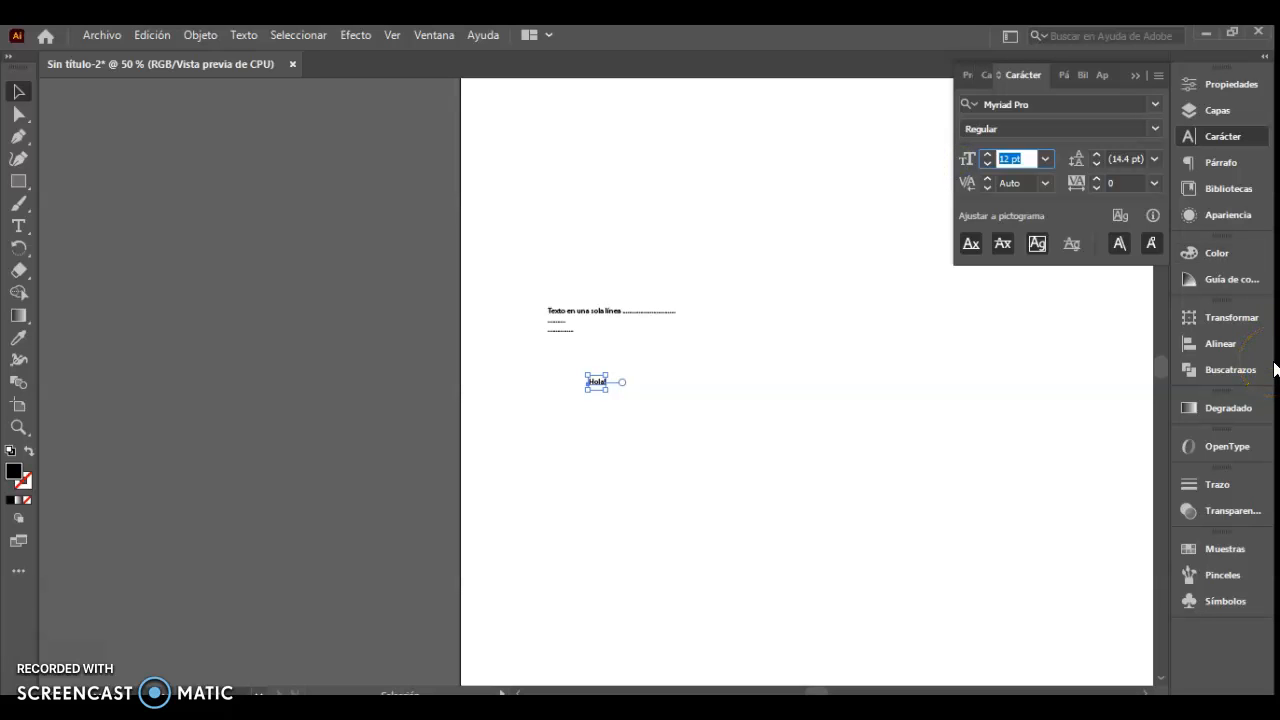
pyautogui.press('Return')
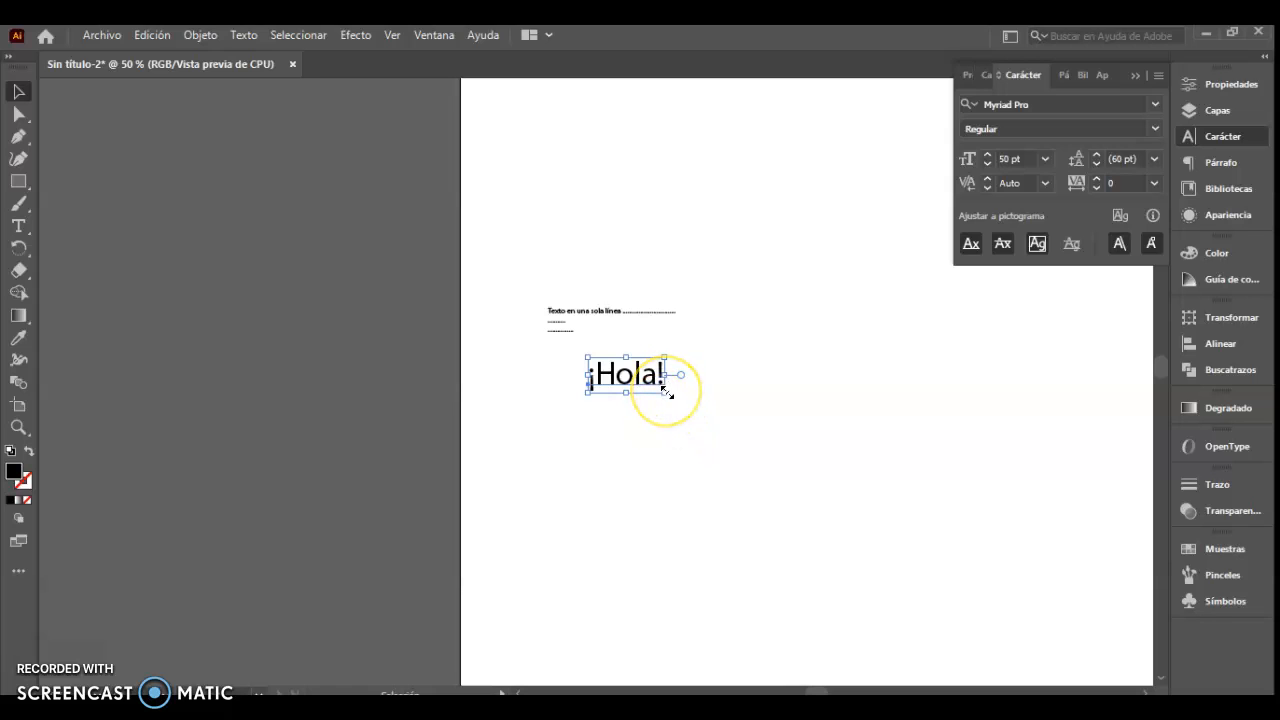
# Enlarge the "¡Hola!" text freehand to about 188 pt and round its font size to 190 pt
pyautogui.moveTo(666, 392); pyautogui.dragTo(877, 610)
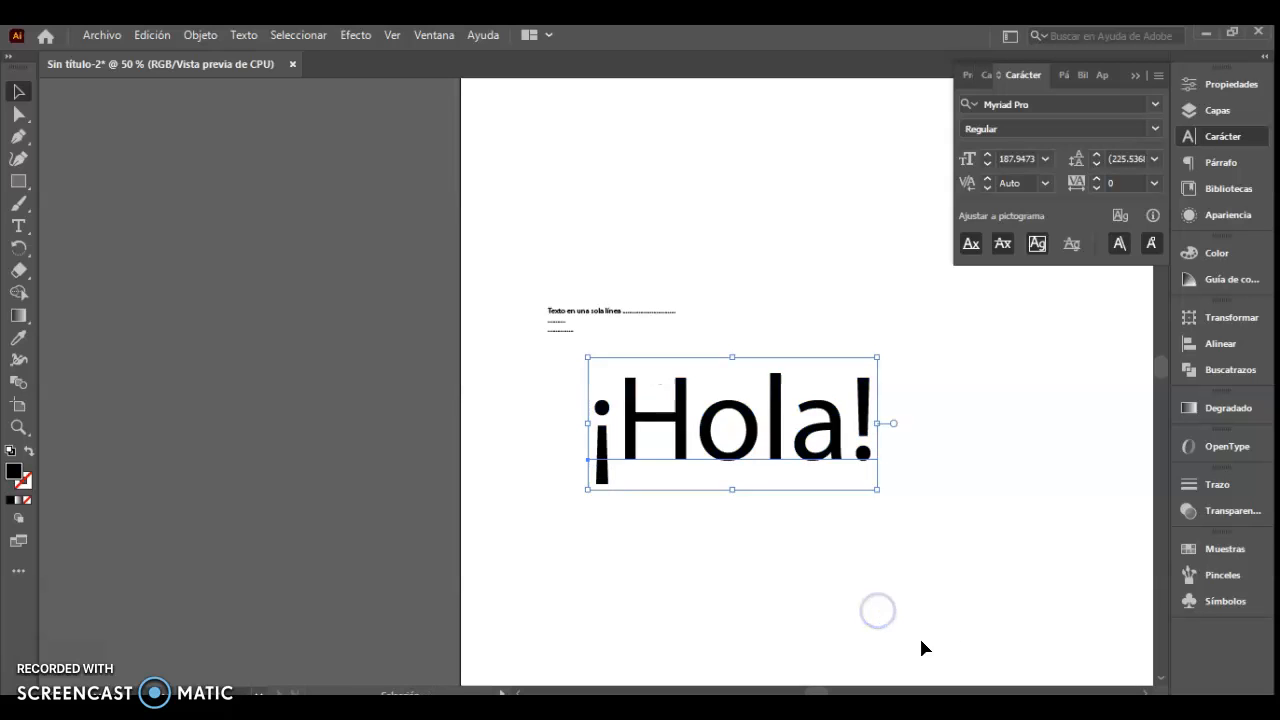
pyautogui.click(1012, 158)
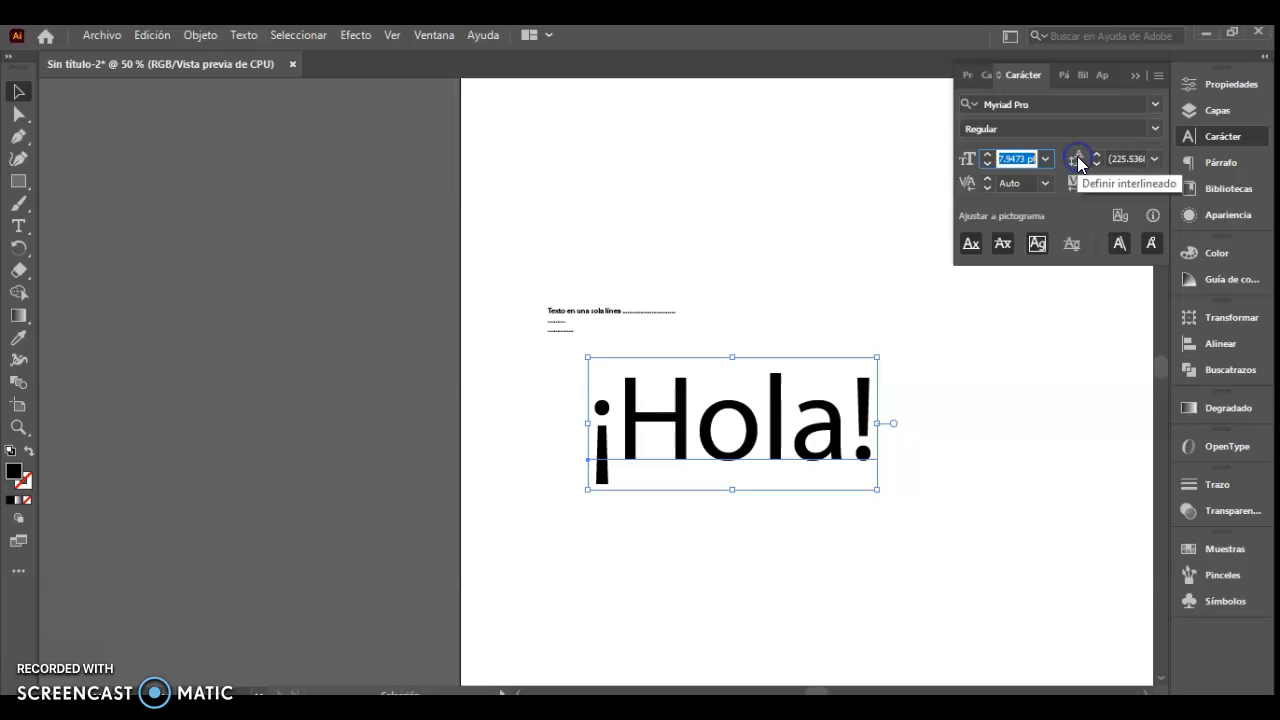
pyautogui.write('190')
pyautogui.press('Return')
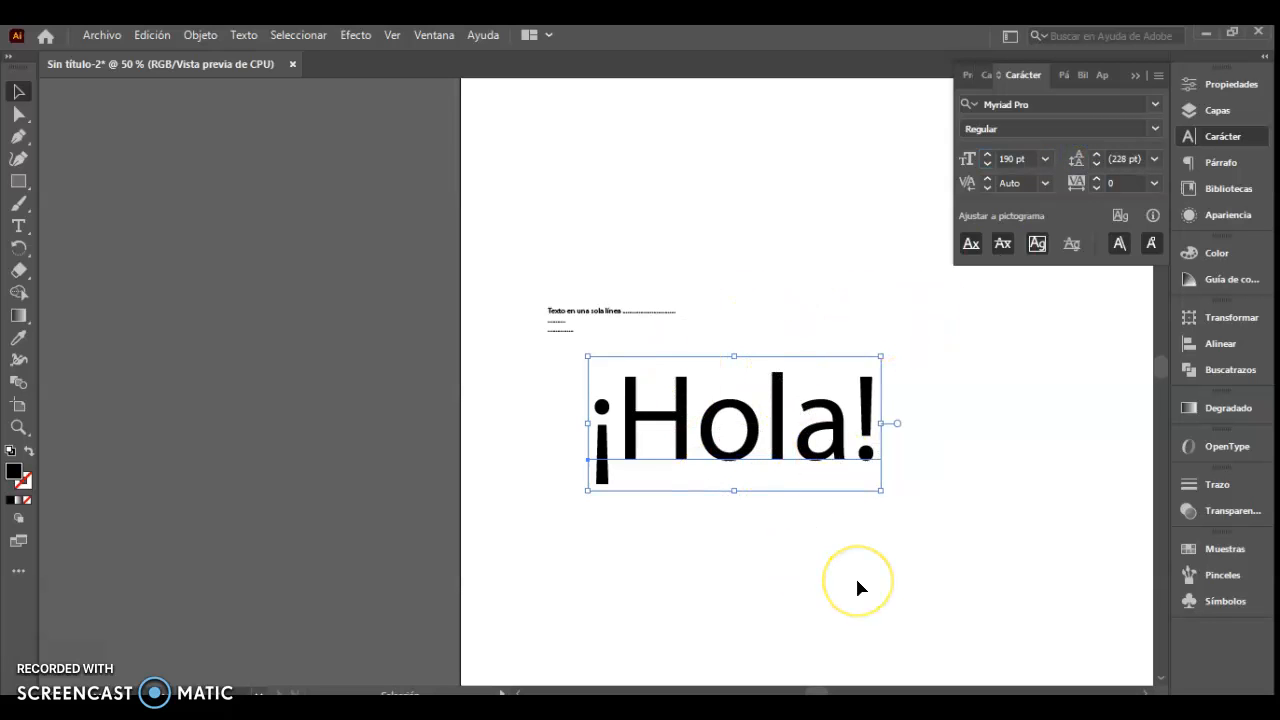
# Enlarge the three-line text block freehand to about 36 pt and increase its leading to 61 pt
pyautogui.moveTo(598, 311); pyautogui.dragTo(600, 316)
pyautogui.moveTo(674, 303); pyautogui.dragTo(931, 240)
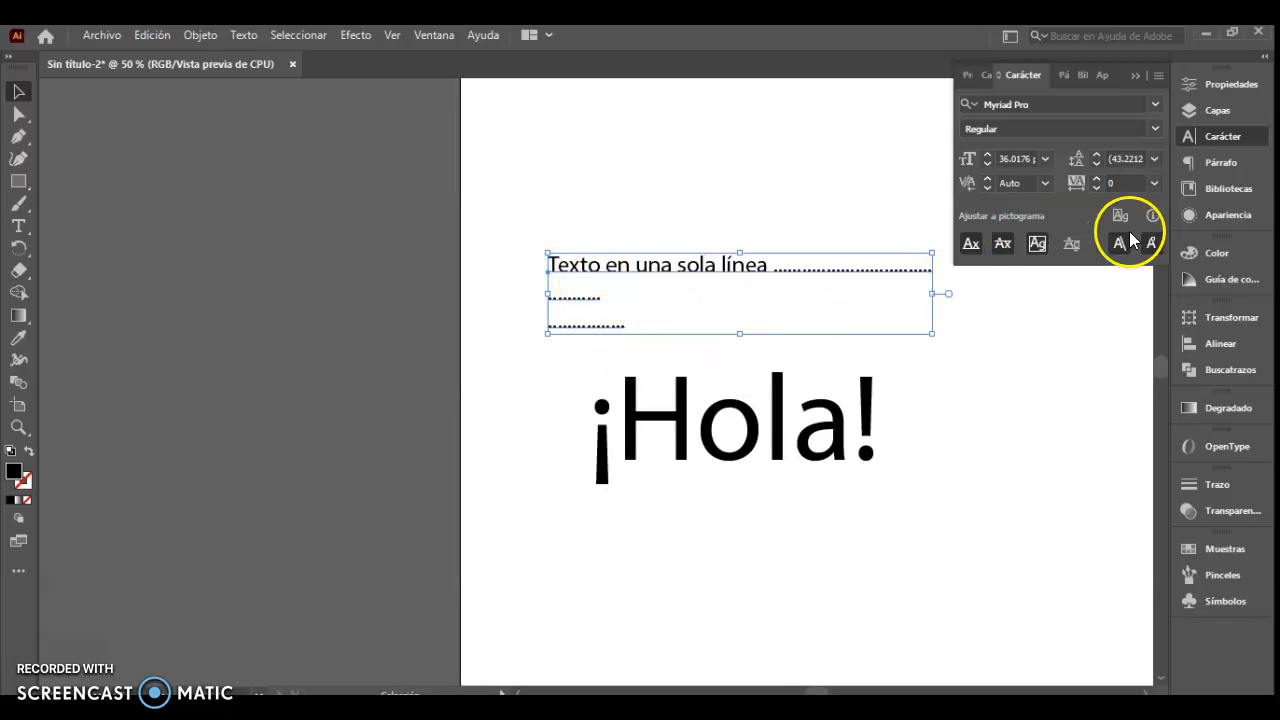
pyautogui.click(1096, 154)
pyautogui.click(1096, 154)
pyautogui.click(1096, 154)
pyautogui.click(1096, 154)
pyautogui.click(1096, 154)
pyautogui.click(1096, 154)
pyautogui.click(1096, 154)
pyautogui.click(1096, 154)
pyautogui.click(1096, 154)
pyautogui.click(1096, 154)
pyautogui.click(1096, 154)
pyautogui.click(1096, 154)
pyautogui.click(1096, 154)
pyautogui.click(1096, 154)
pyautogui.click(1096, 154)
# Set the tracking of the three-line text block to 50
pyautogui.click(1120, 183)
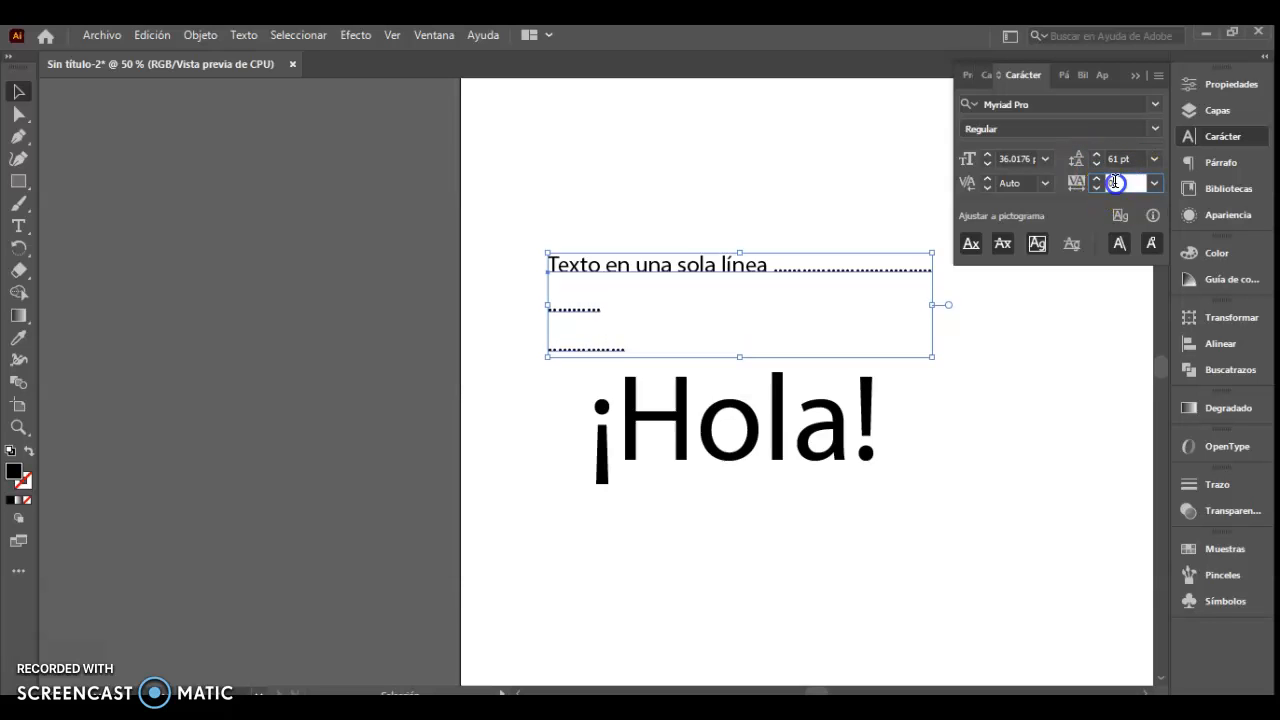
pyautogui.write('50')
pyautogui.press('Return')
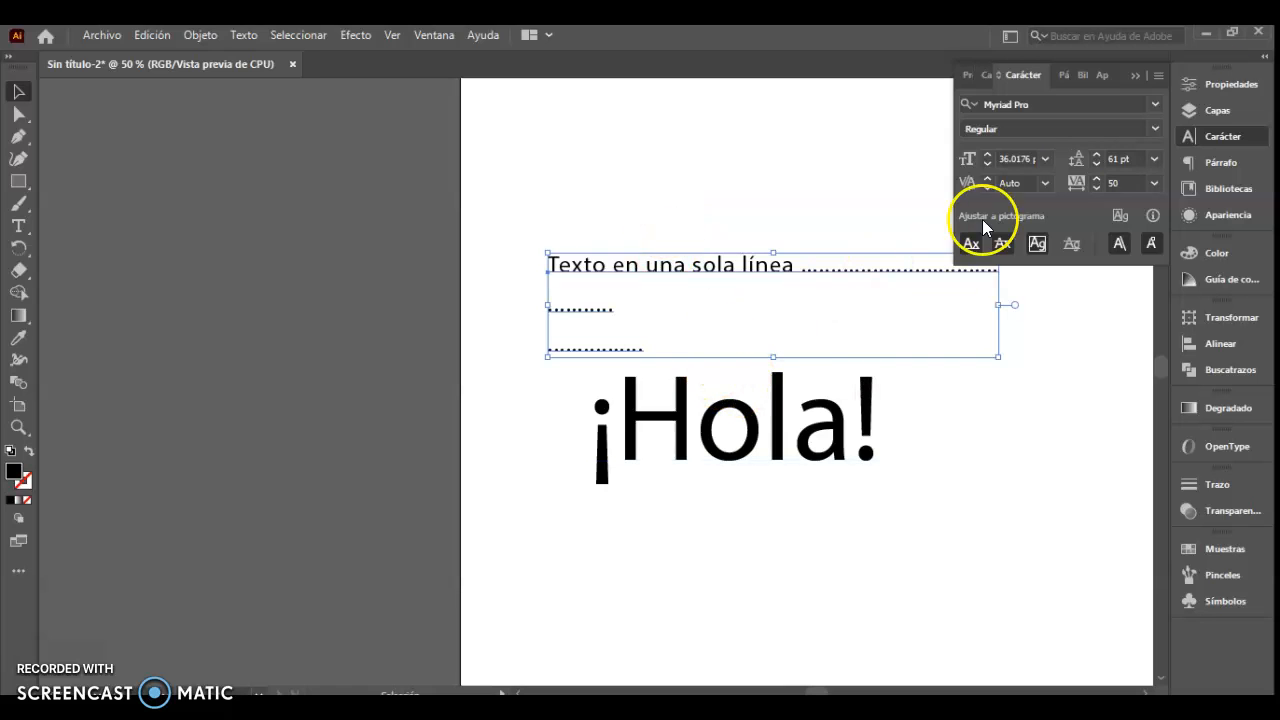
# Apply the Copperplate Gothic Bold font to the three-line text block and check which styles it offers
pyautogui.click(1156, 103)
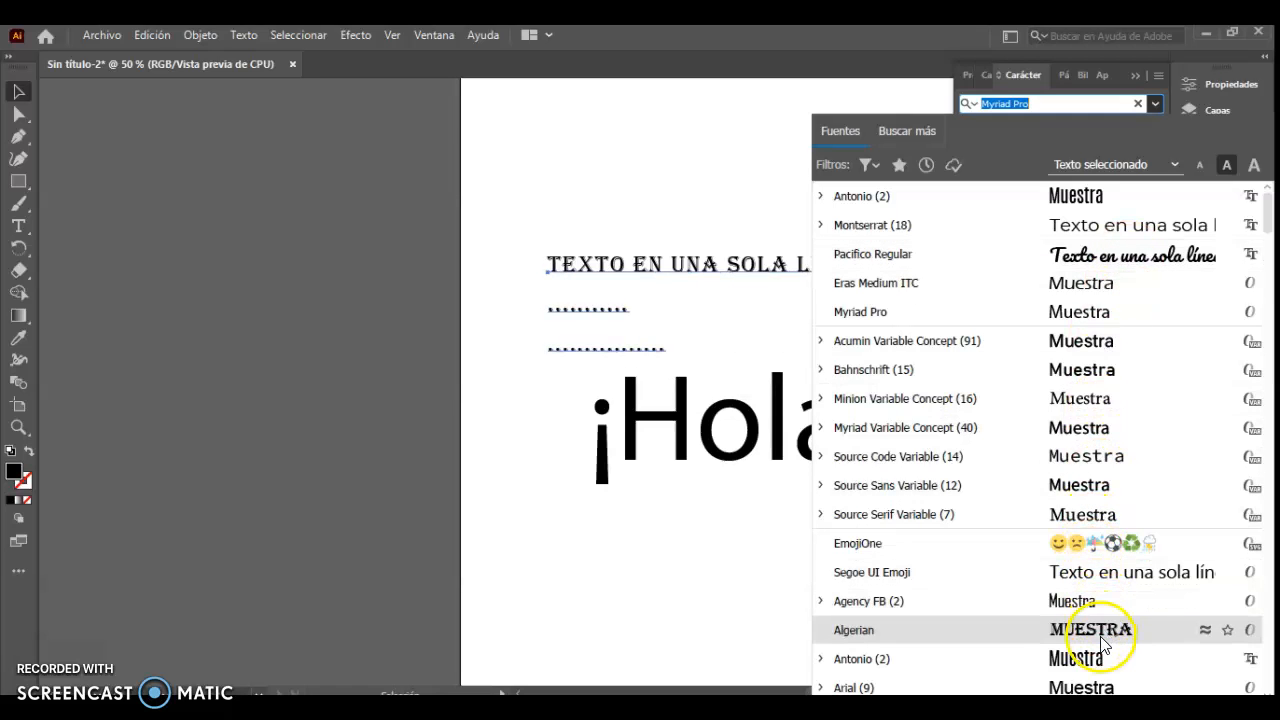
pyautogui.moveTo(1268, 243); pyautogui.dragTo(1272, 306)
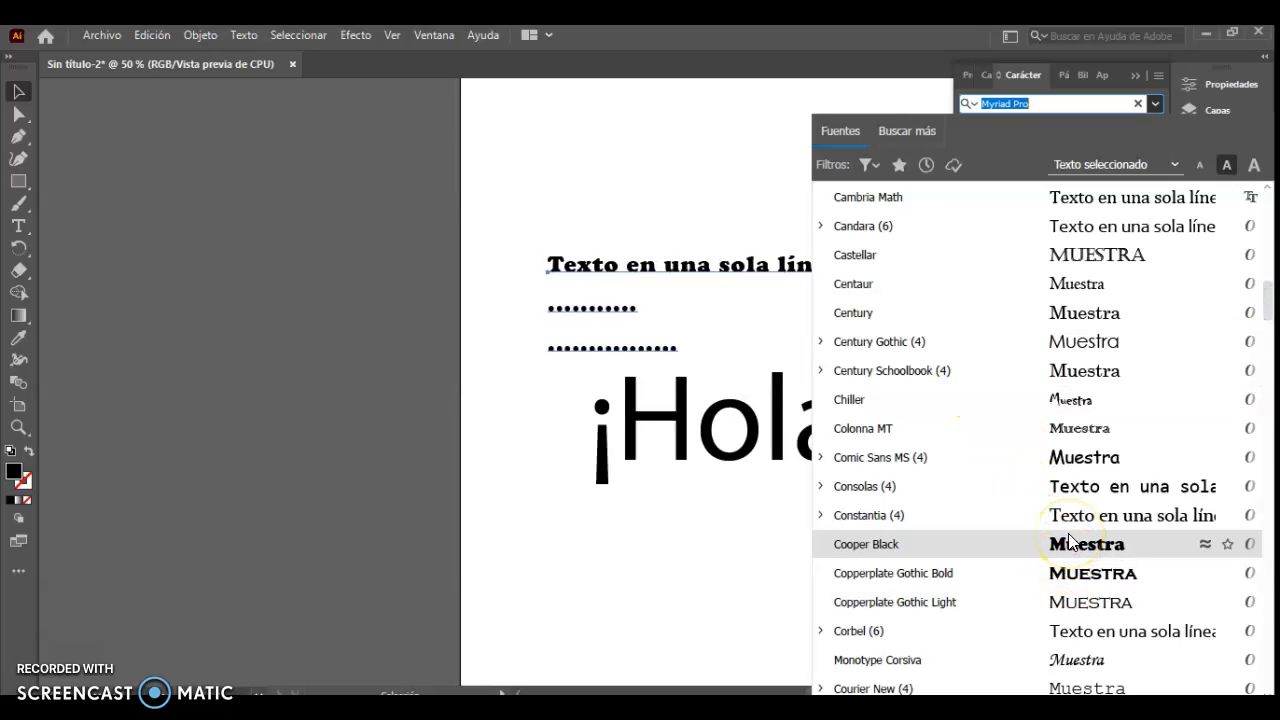
pyautogui.click(1088, 573)
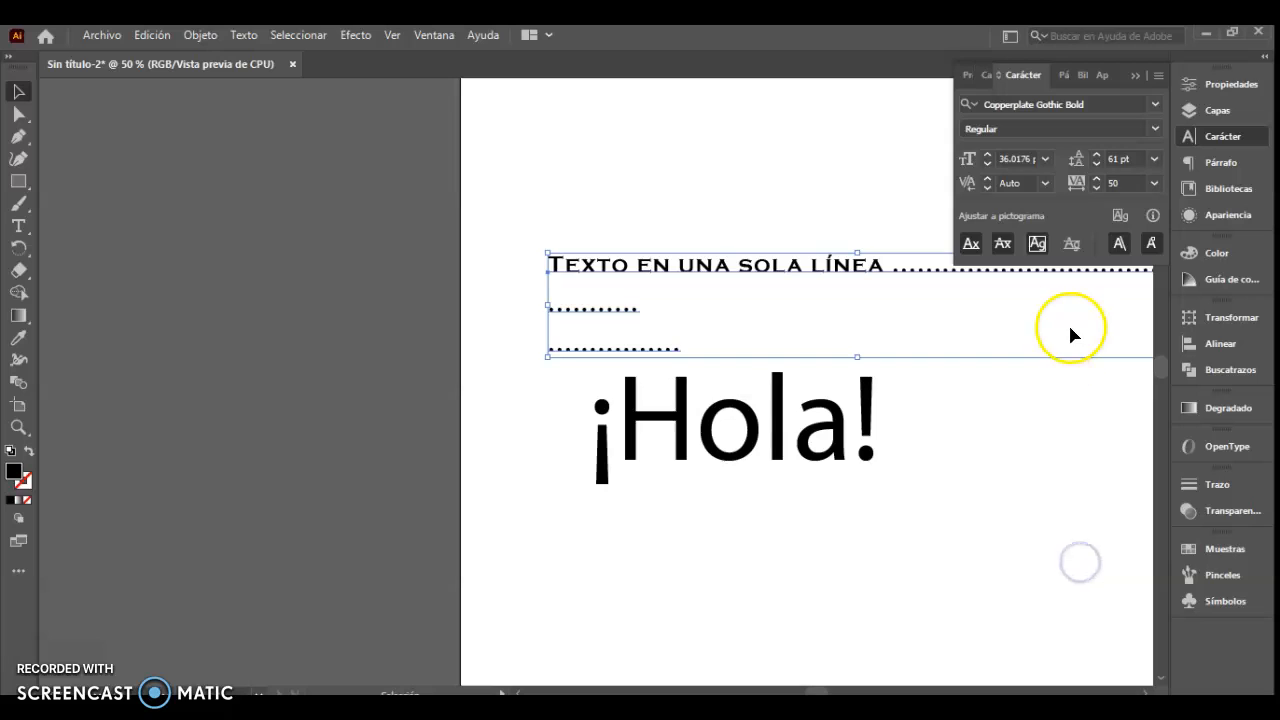
pyautogui.click(1160, 131)
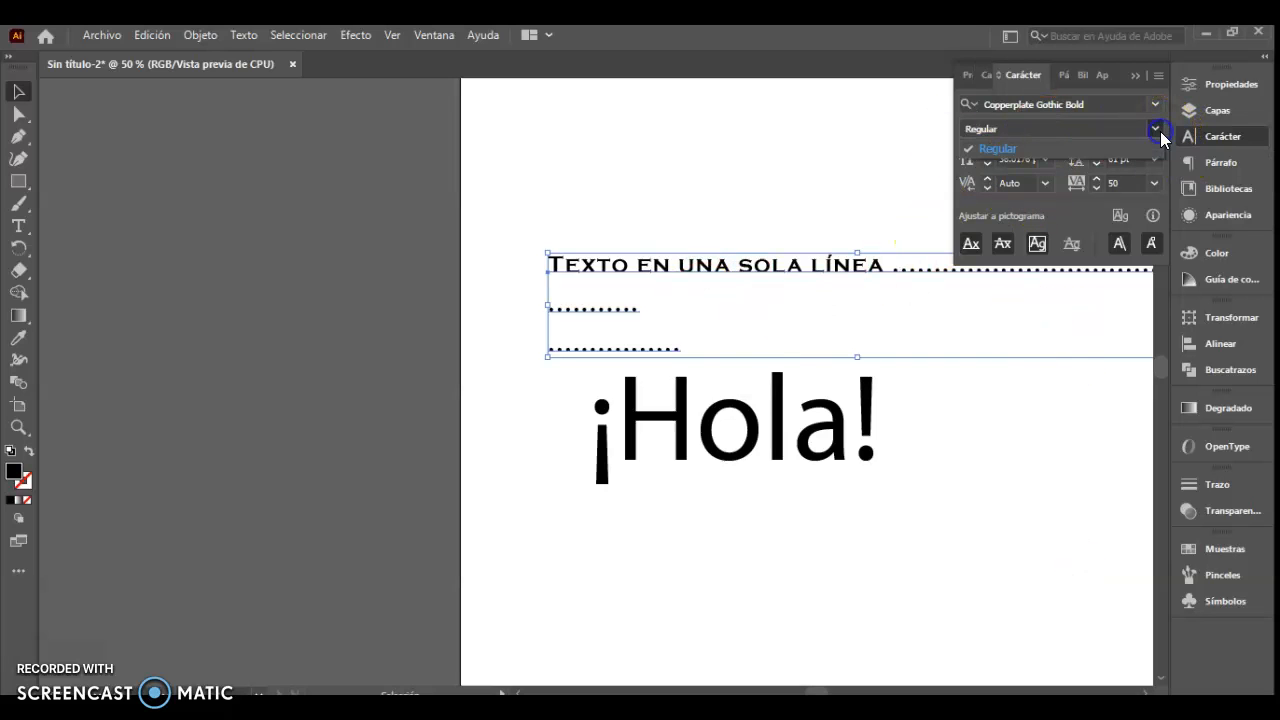
pyautogui.click(1160, 131)
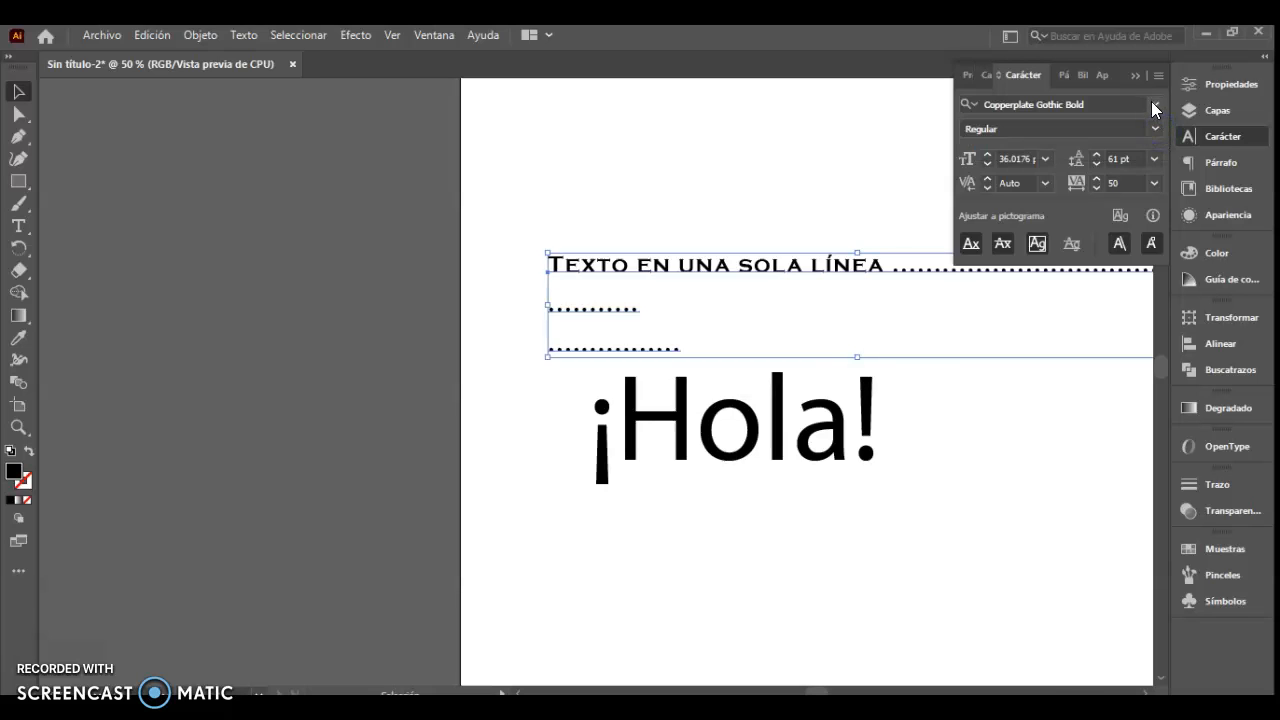
# Change the font of the three-line text block to Minion Variable Concept
pyautogui.click(1153, 105)
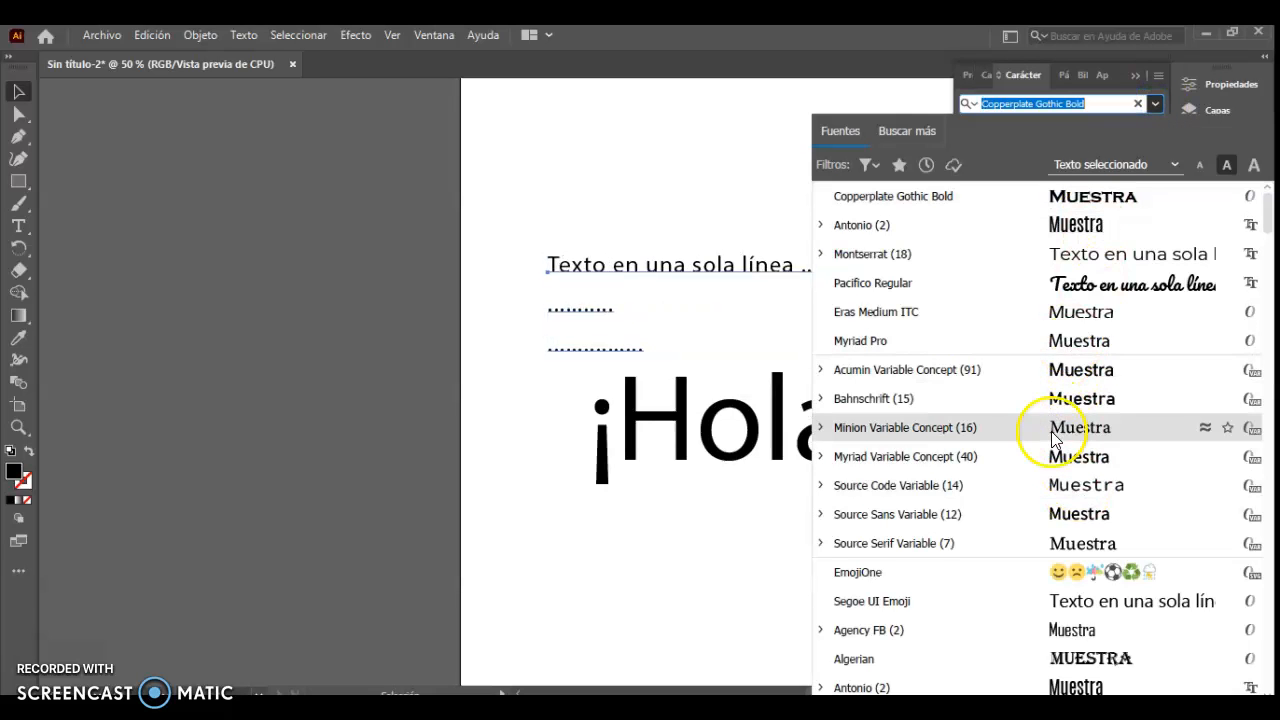
pyautogui.click(821, 428)
pyautogui.click(903, 430)
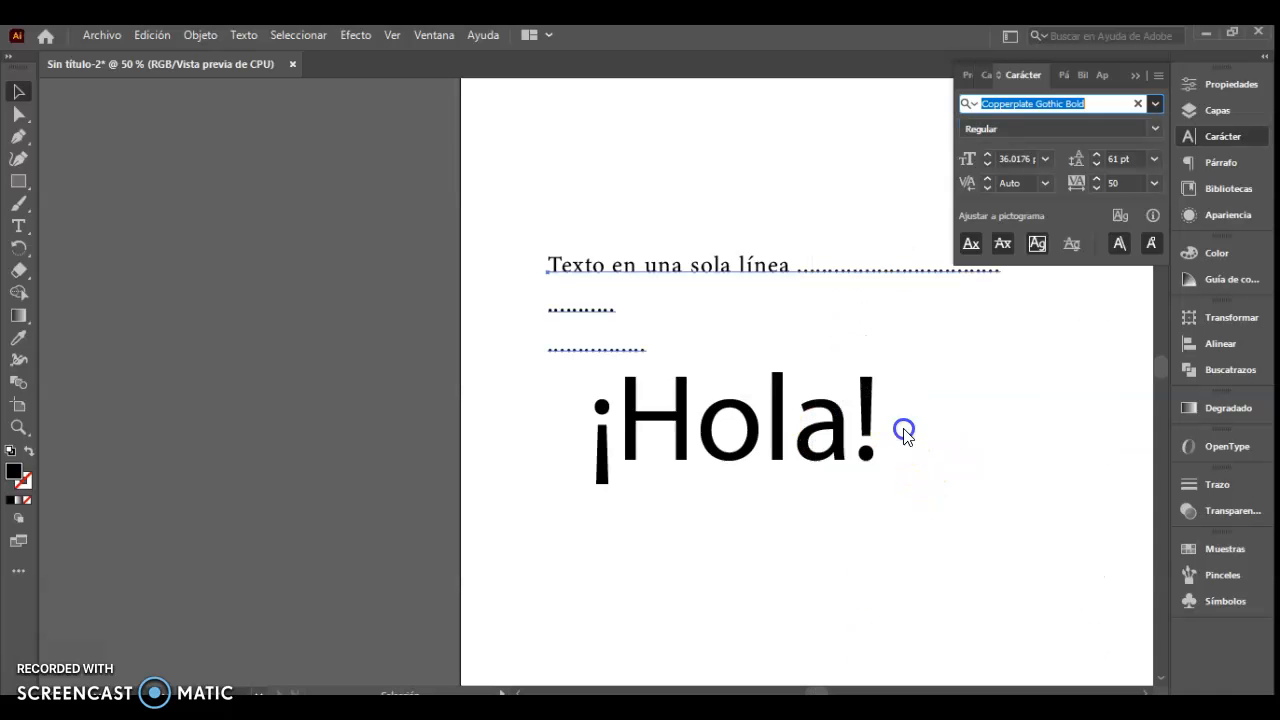
# Try the Medium and Italic styles of Minion Variable Concept on the three-line text block
pyautogui.click(1051, 128)
pyautogui.click(1130, 128)
pyautogui.click(1004, 168)
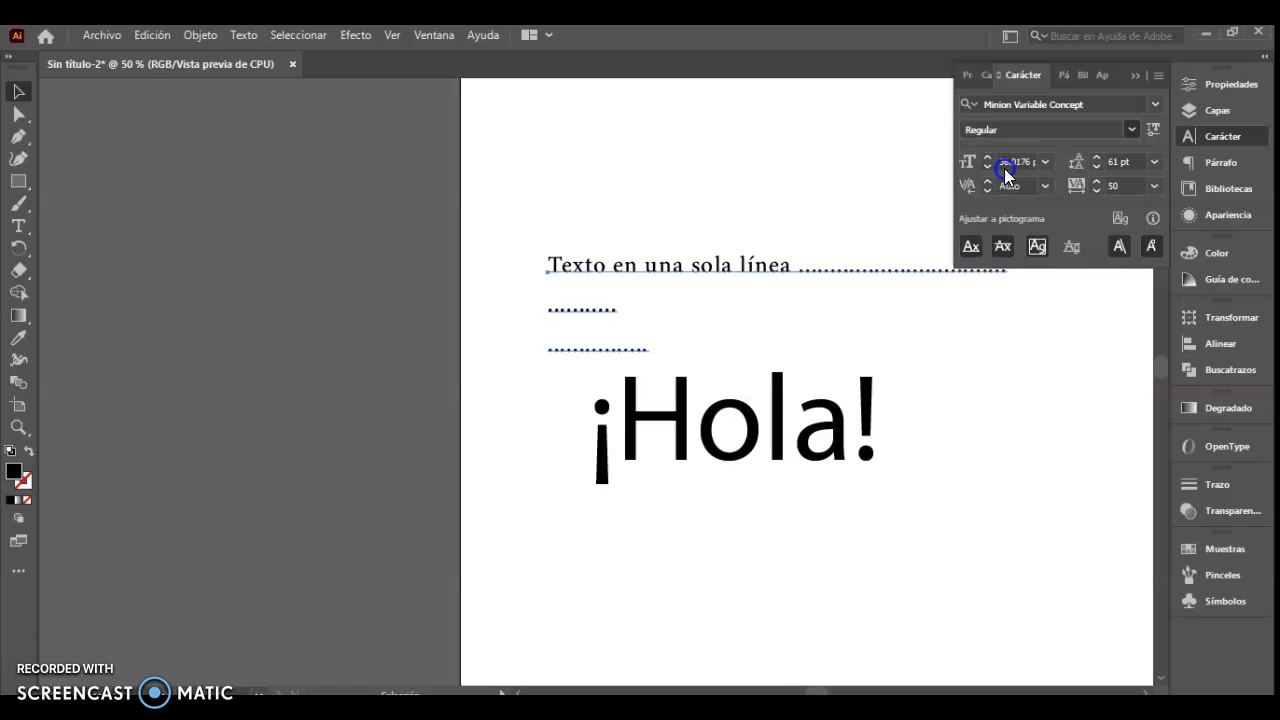
pyautogui.click(1132, 129)
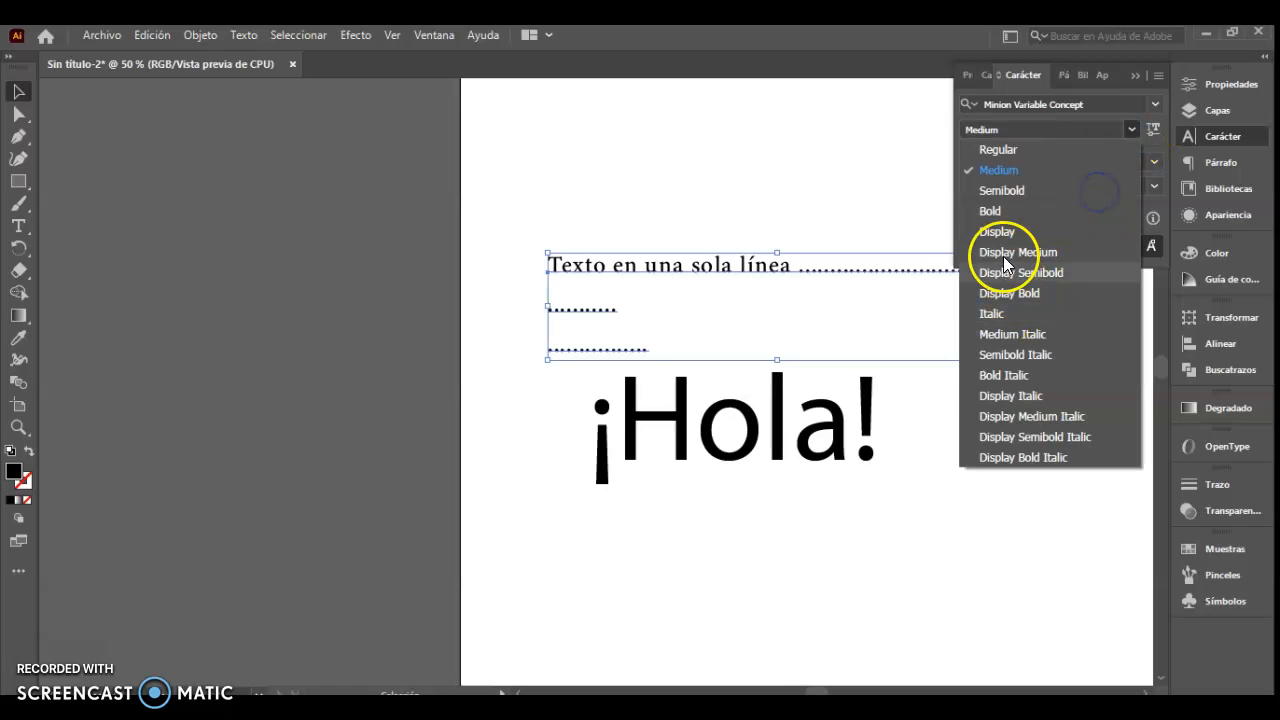
pyautogui.click(992, 313)
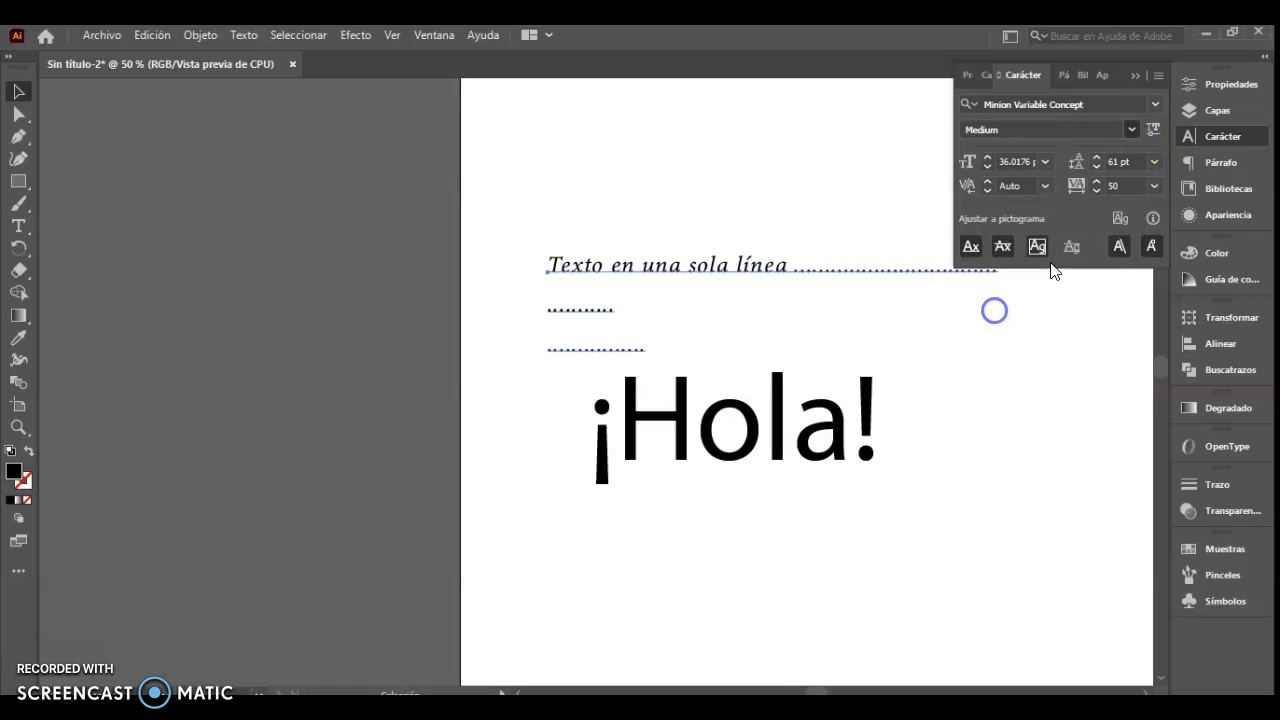
# Set the three-line text block's font style to Bold Italic and deselect it
pyautogui.click(1132, 130)
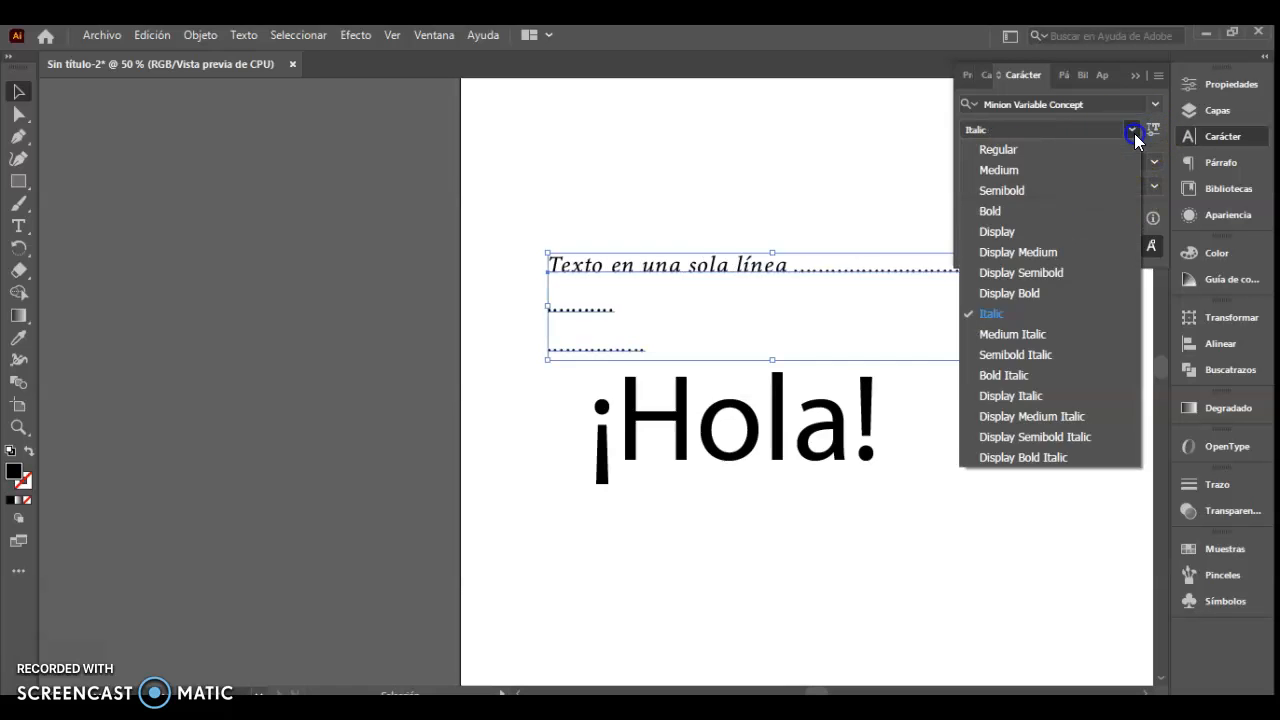
pyautogui.click(1041, 378)
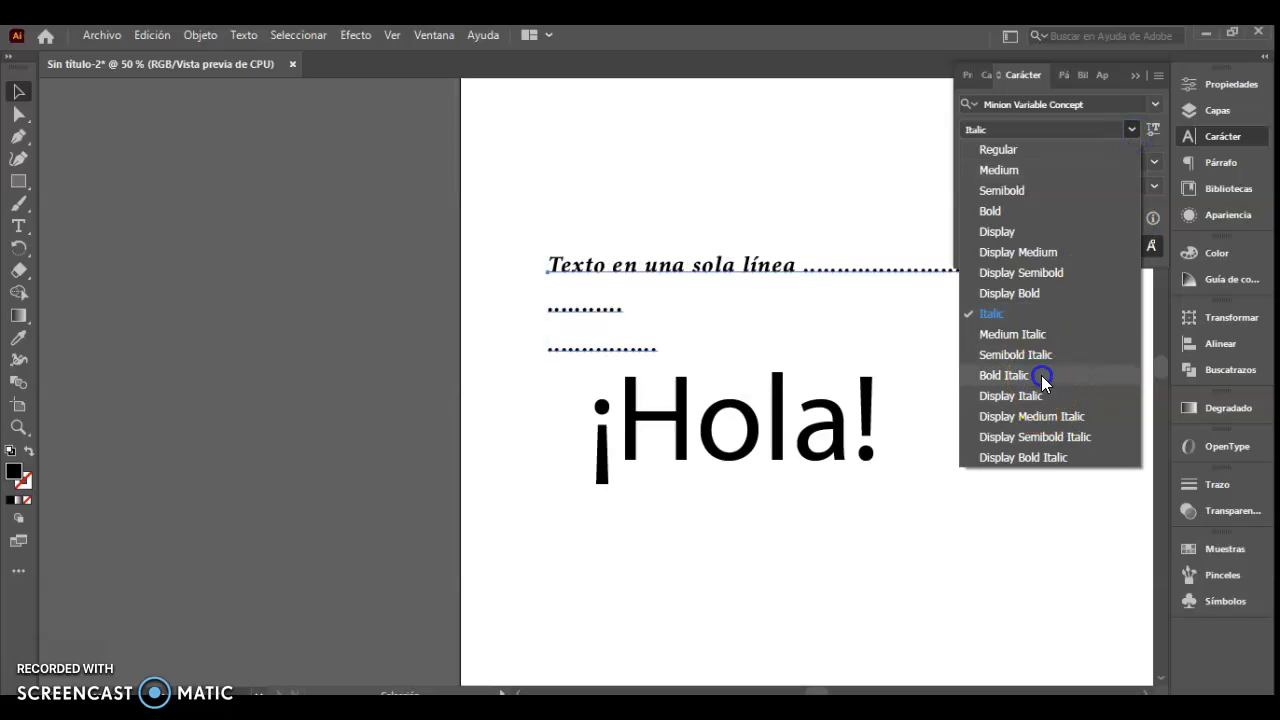
pyautogui.click(855, 545)
# Change the fill of the "¡Hola!" text to a muted red using the color picker
pyautogui.click(729, 455)
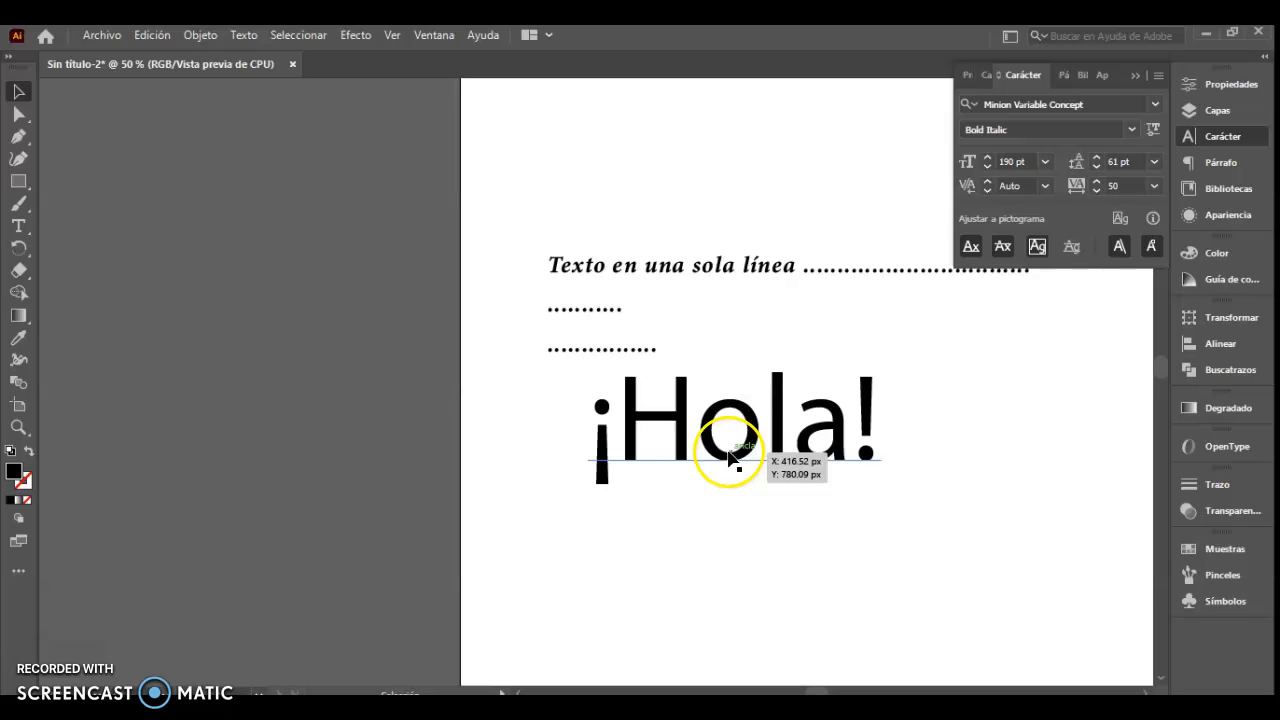
pyautogui.click(756, 450)
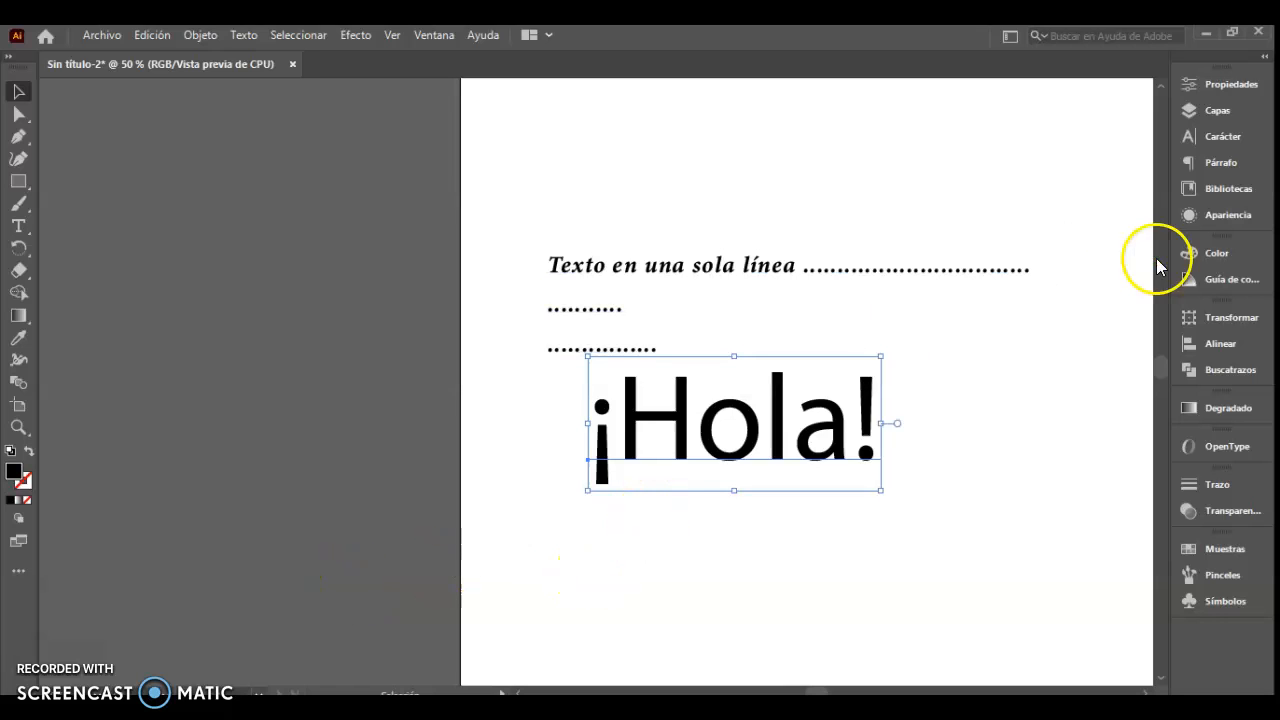
pyautogui.click(1220, 136)
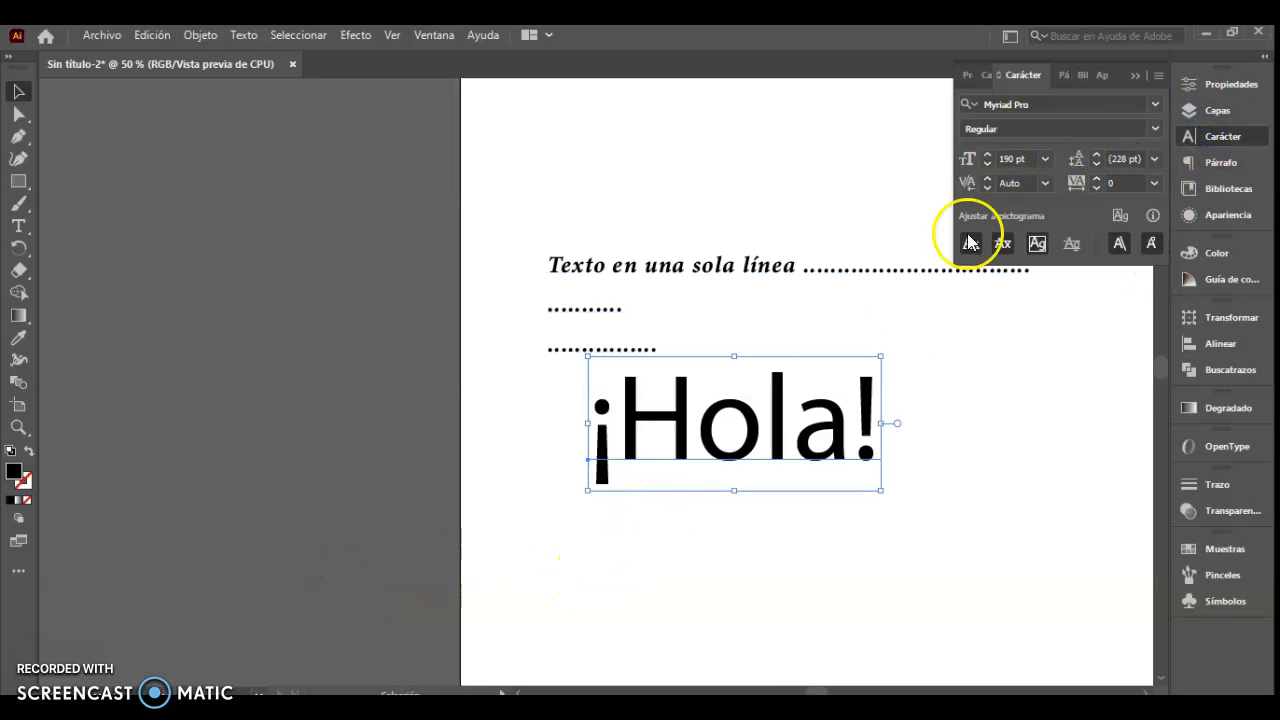
pyautogui.doubleClick(13, 476)
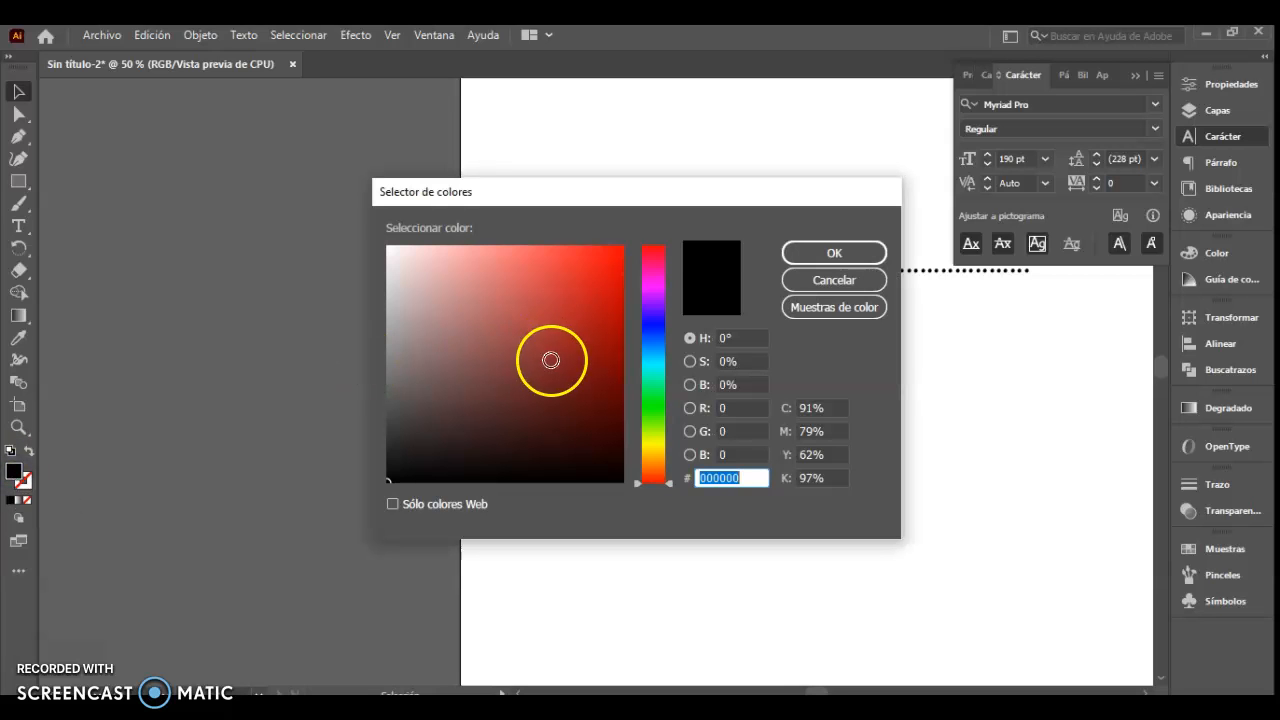
pyautogui.moveTo(551, 360); pyautogui.dragTo(545, 347)
pyautogui.moveTo(751, 203); pyautogui.dragTo(380, 50)
pyautogui.click(462, 114)
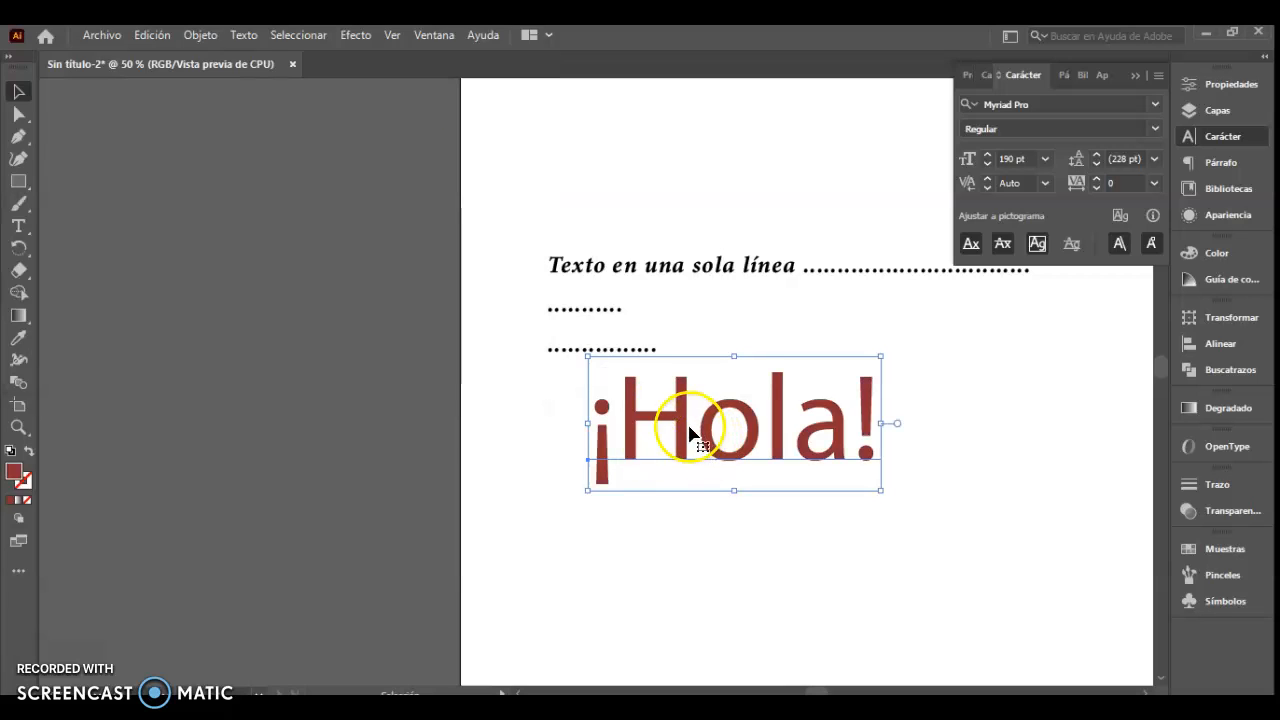
# Recolor the "¡Hola!" text's fill to the light blue 11BAD0
pyautogui.click(1224, 256)
pyautogui.click(1095, 392)
pyautogui.click(1081, 306)
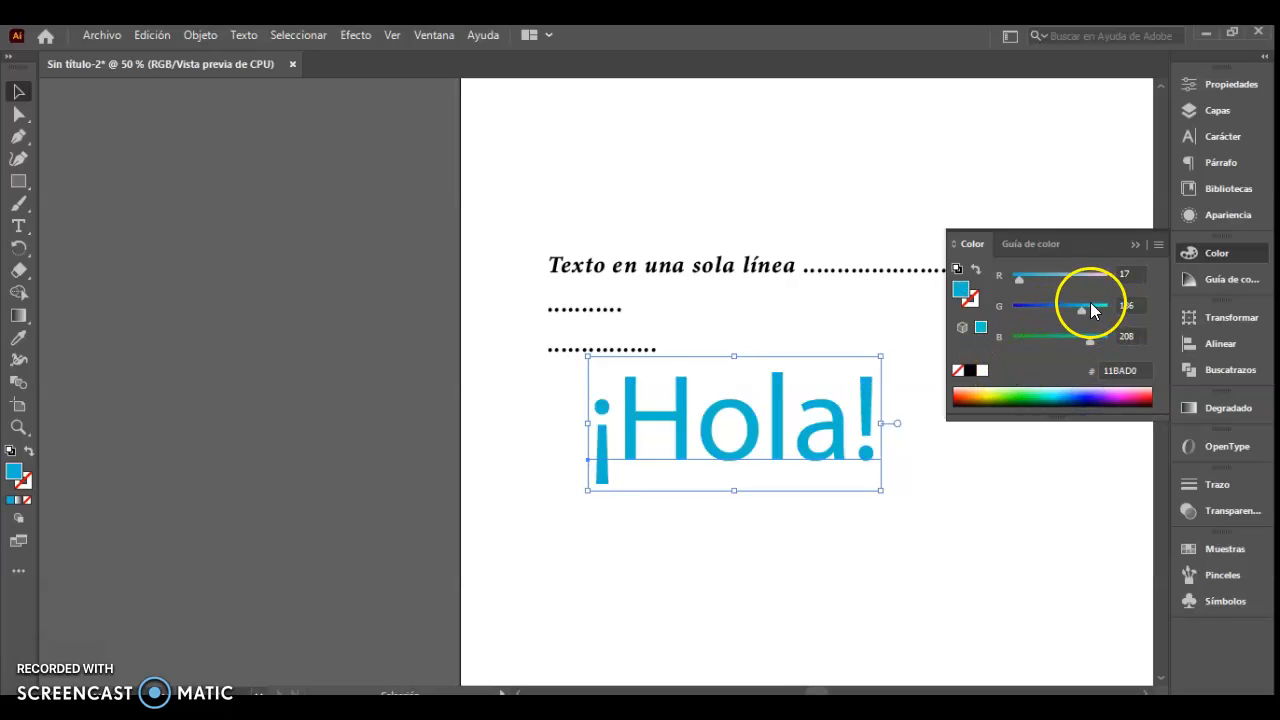
# Give the "¡Hola!" text a pale green stroke color, 95D0A4
pyautogui.click(969, 302)
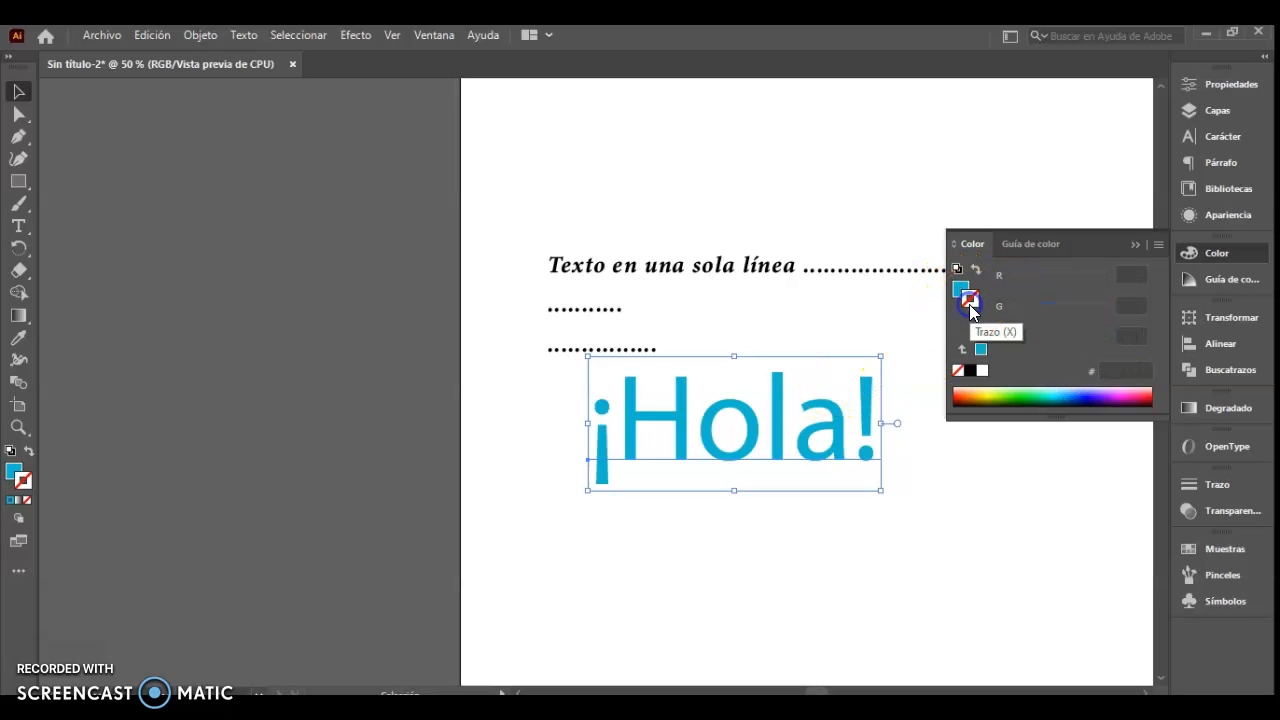
pyautogui.click(1052, 390)
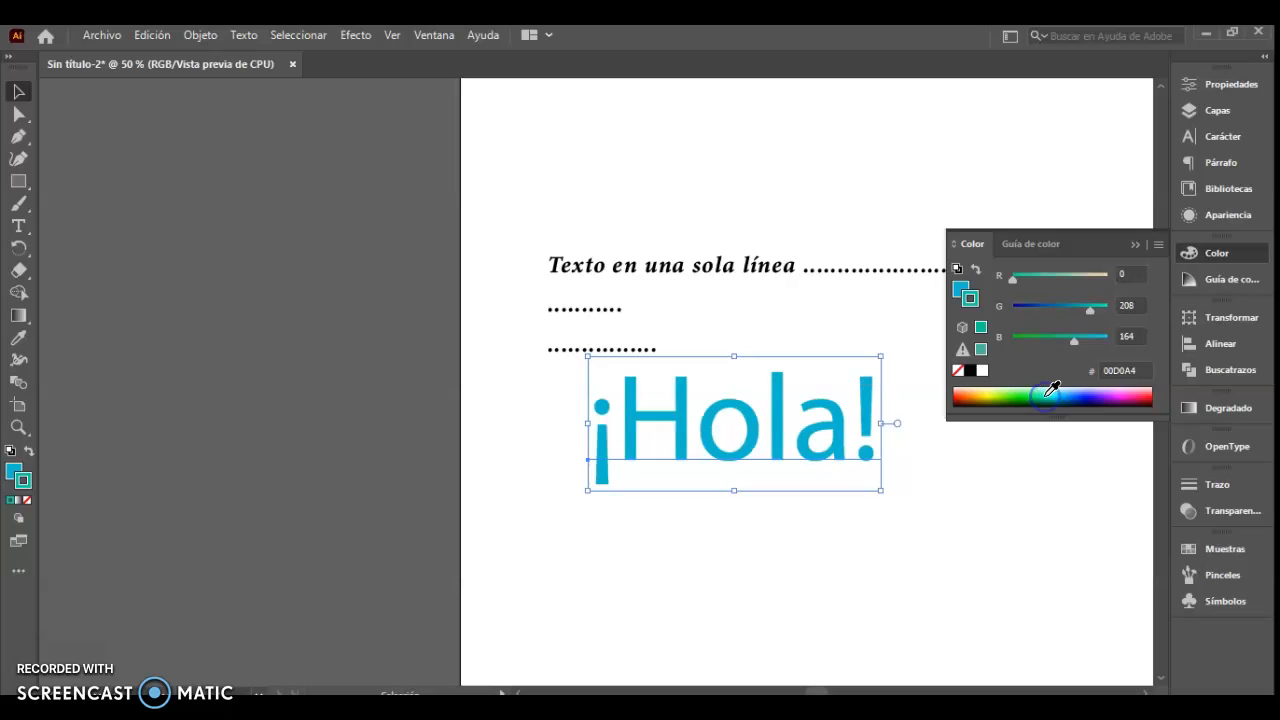
pyautogui.click(1068, 276)
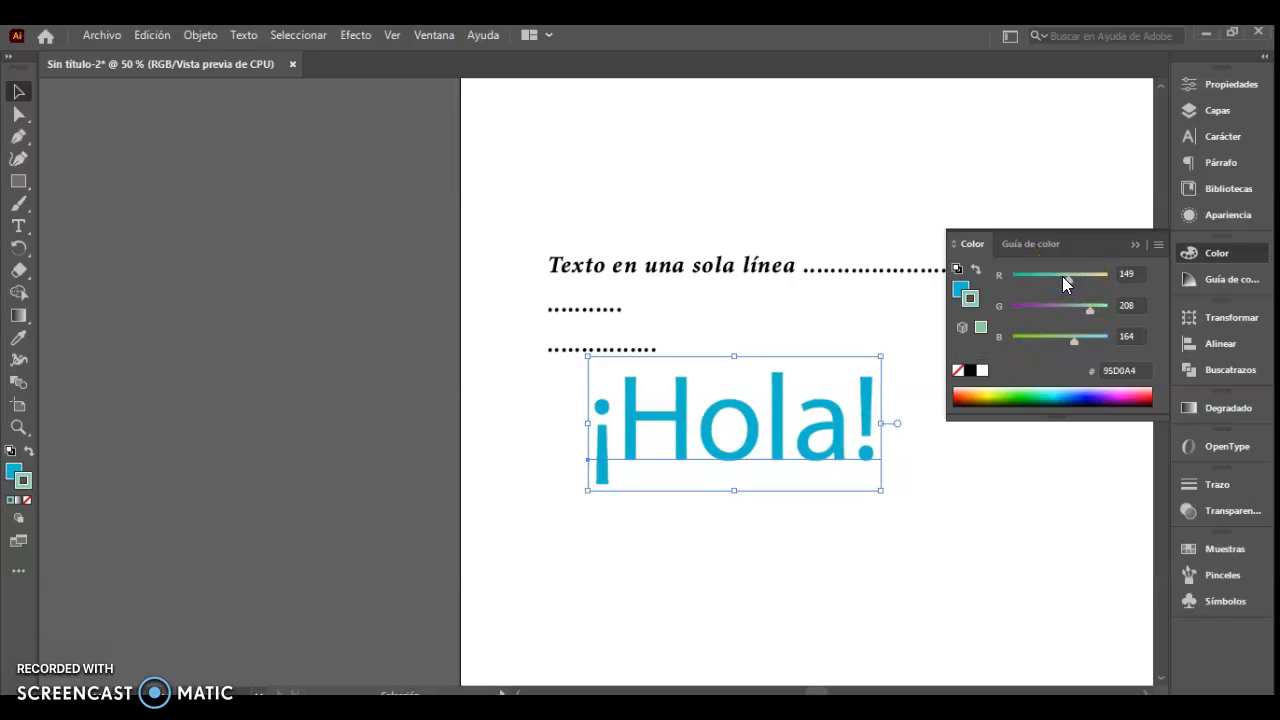
# Set the stroke weight of the "¡Hola!" text to 6 pt and deselect it
pyautogui.click(1184, 487)
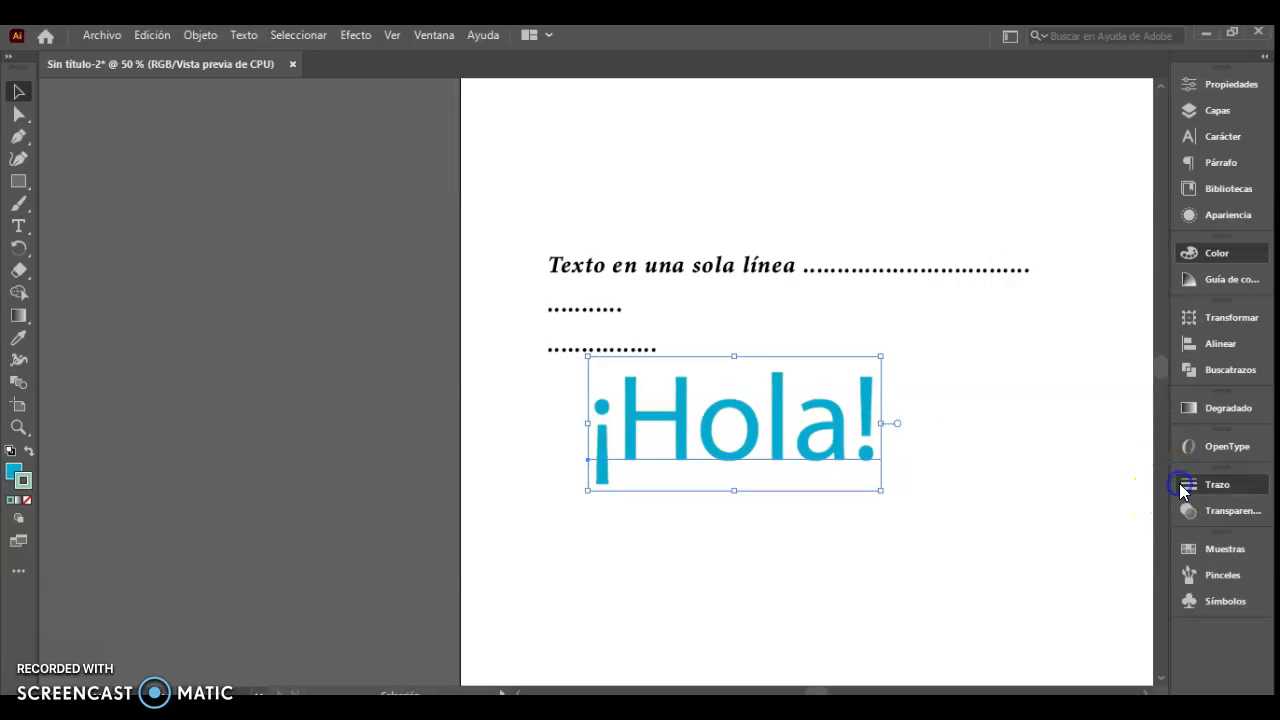
pyautogui.click(1025, 406)
pyautogui.click(1025, 406)
pyautogui.click(1025, 406)
pyautogui.click(1025, 406)
pyautogui.click(1025, 406)
pyautogui.click(878, 628)
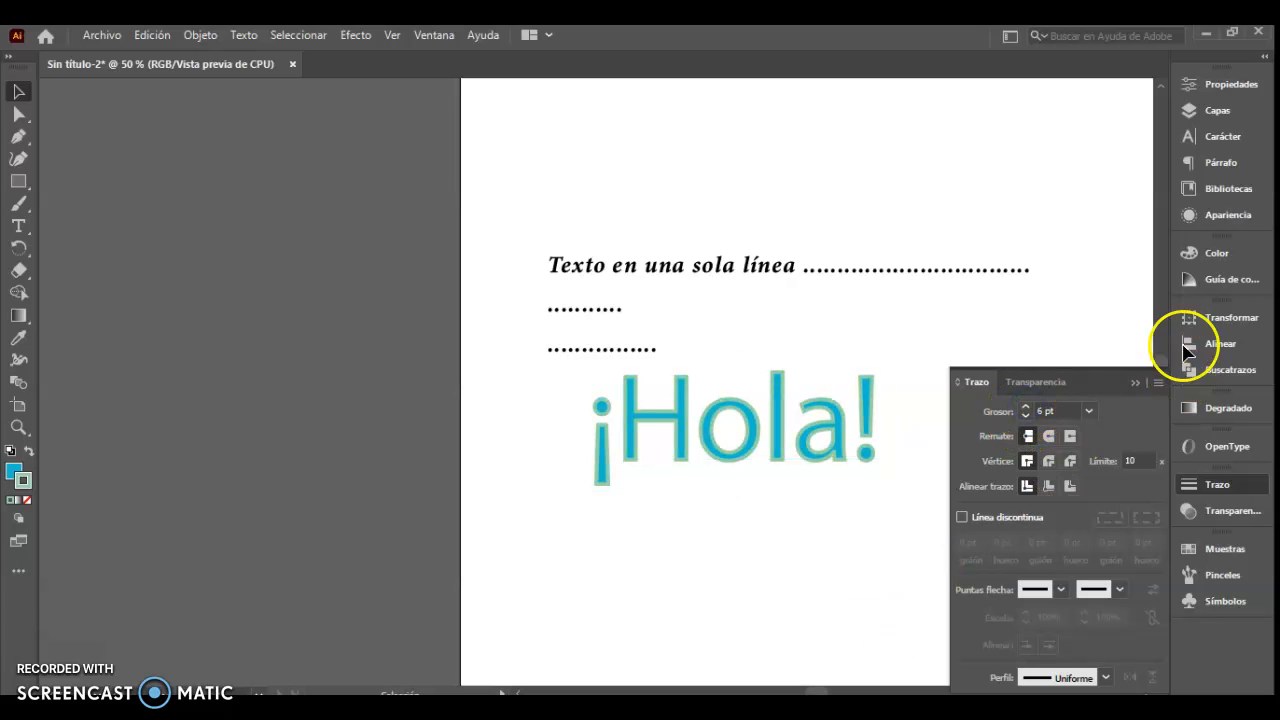
pyautogui.click(1133, 382)
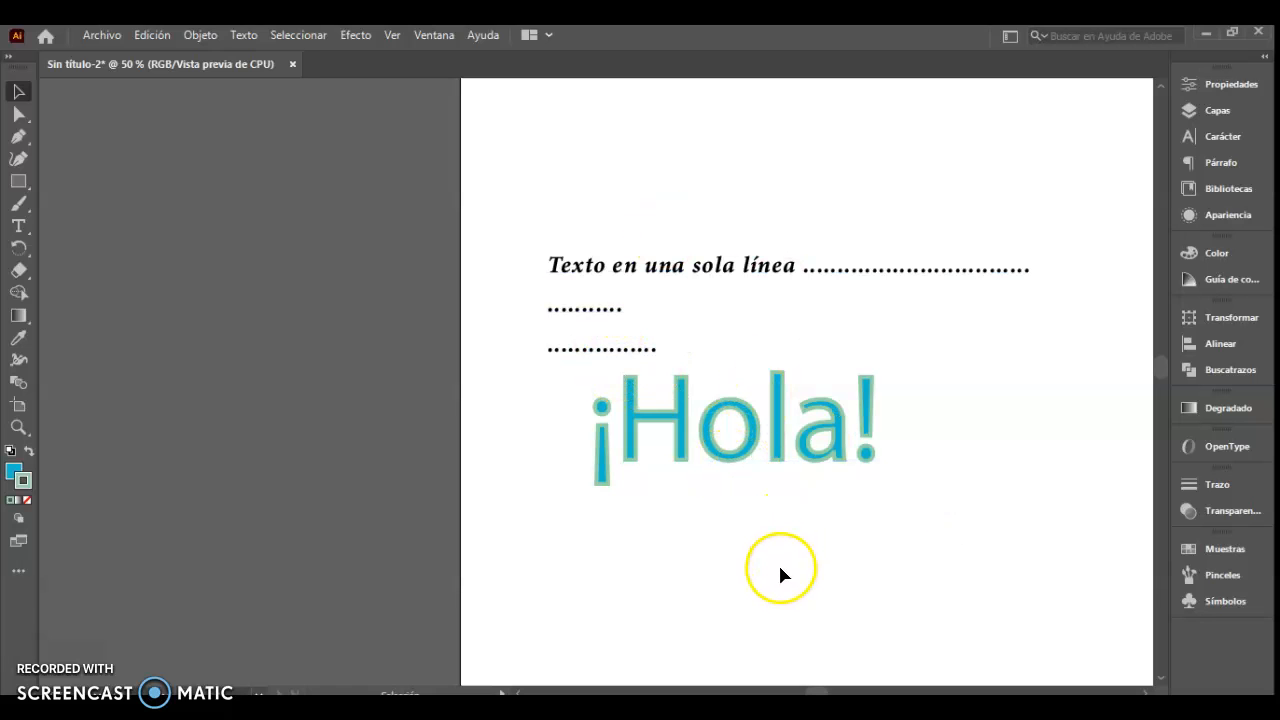
# Draw an area text box with the Type tool below "¡Hola!", keeping the "Lorem ipsum" placeholder text, and select it as an object
pyautogui.moveTo(780, 565); pyautogui.dragTo(662, 425)
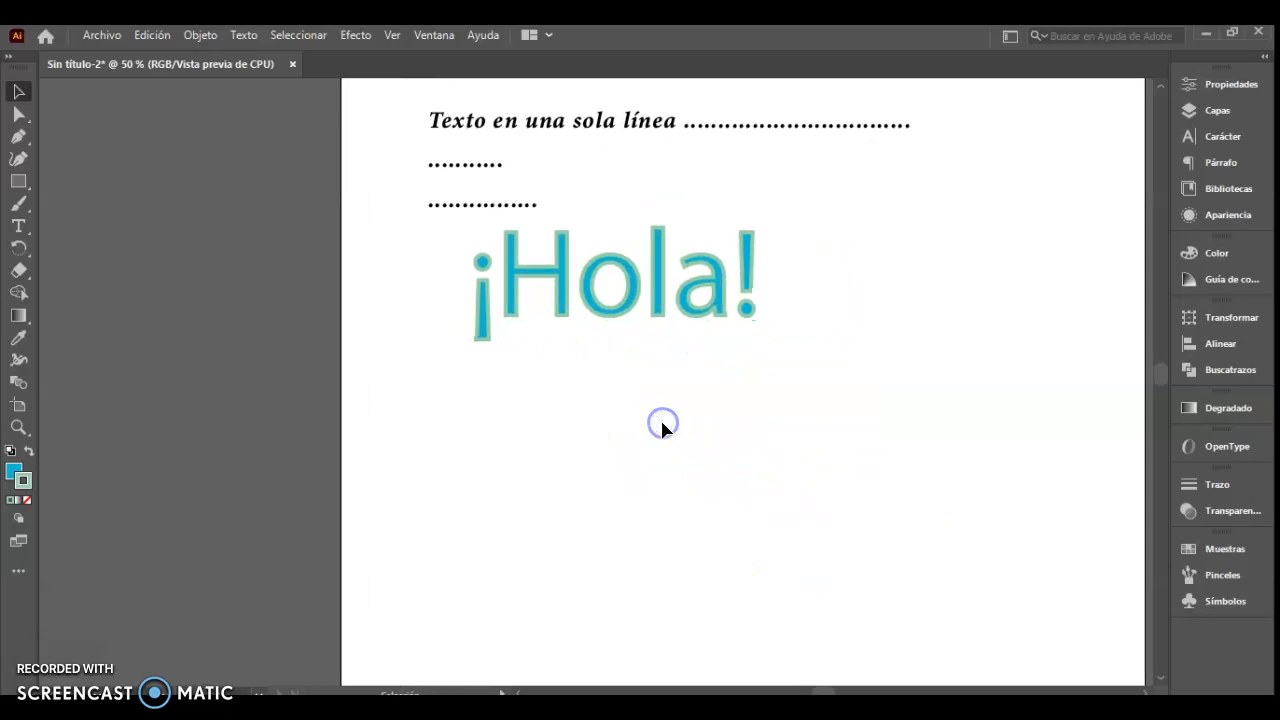
pyautogui.click(18, 226)
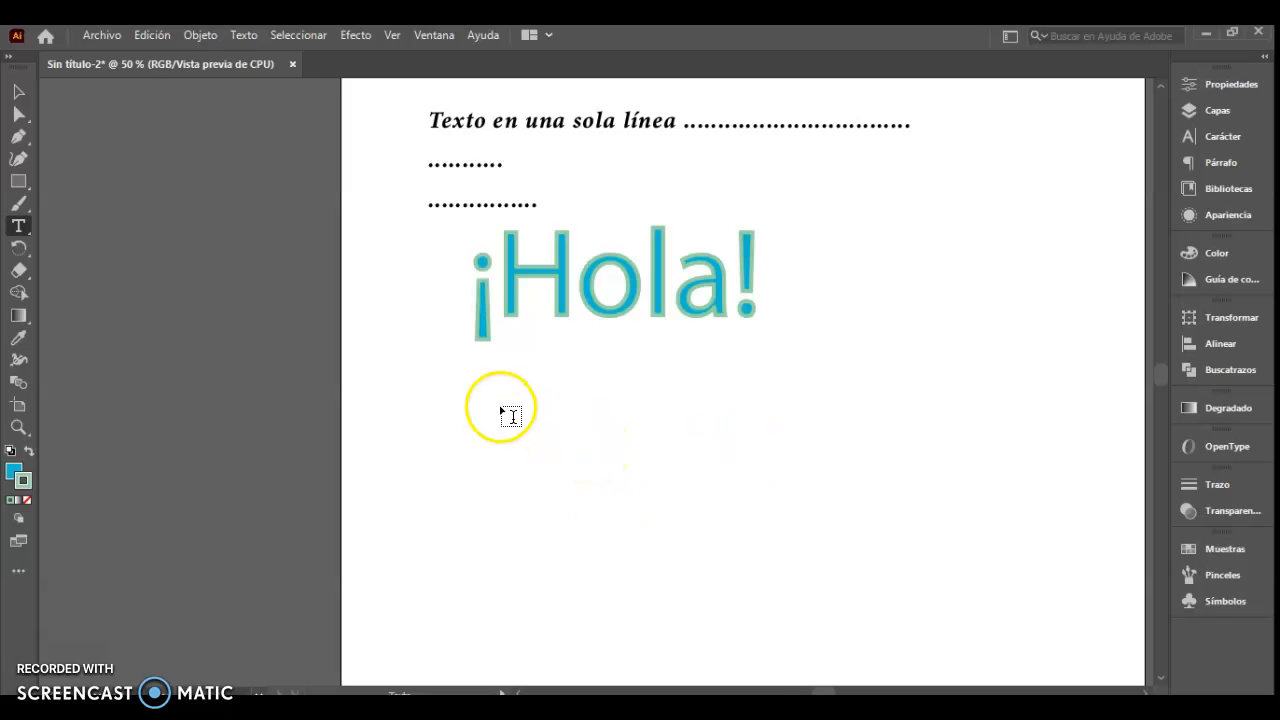
pyautogui.moveTo(493, 387); pyautogui.dragTo(771, 617)
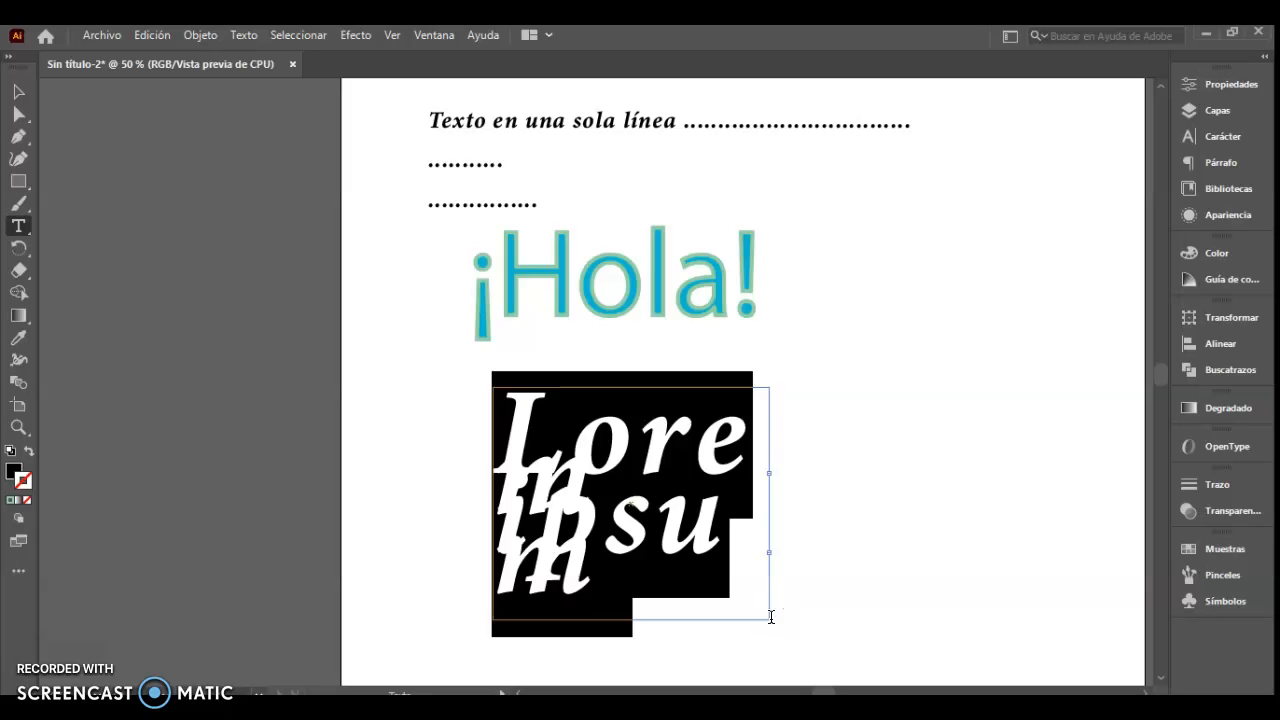
pyautogui.click(18, 91)
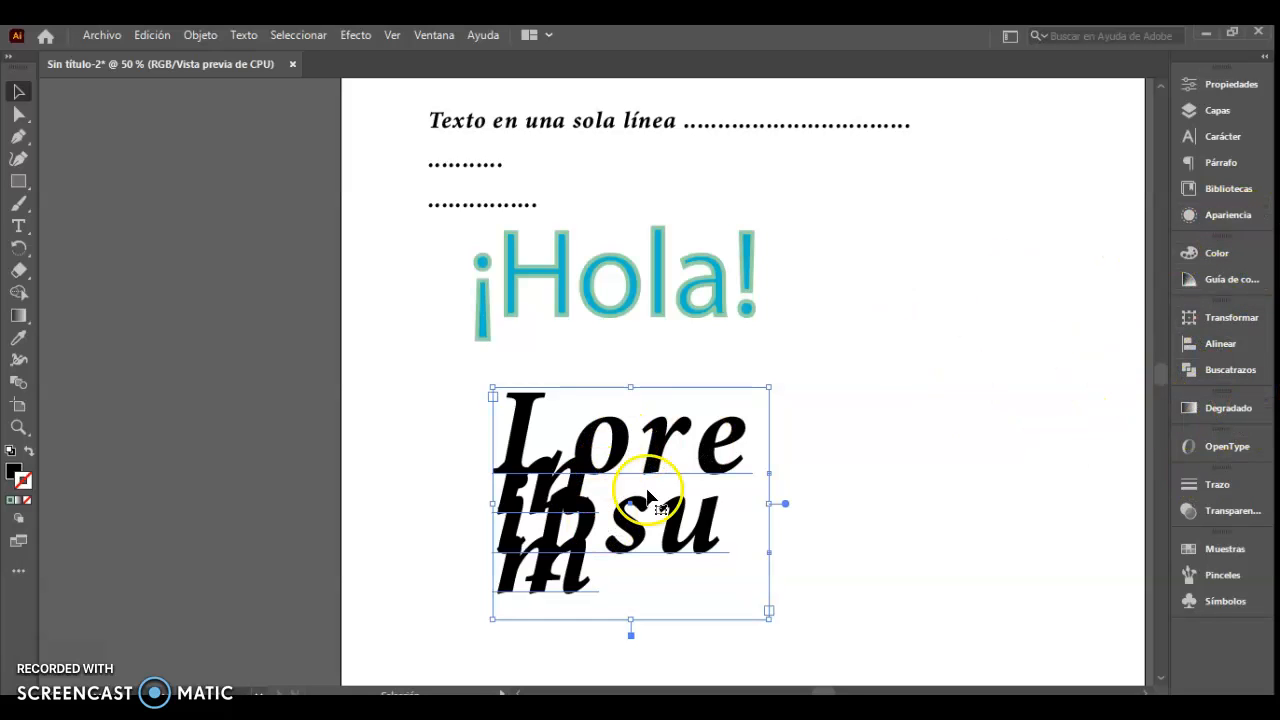
# Set the "Lorem ipsum" text's font size to 50 pt and add lines of dots beneath it until the text box overflows
pyautogui.click(1220, 136)
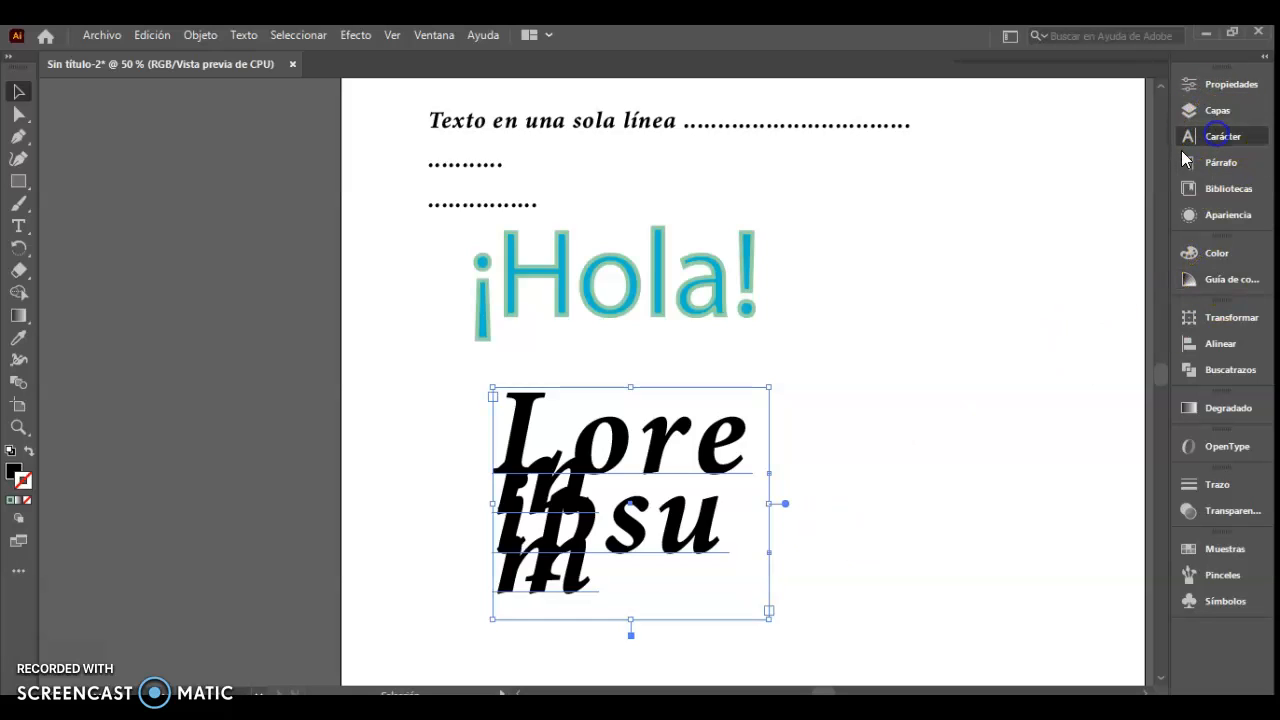
pyautogui.click(966, 161)
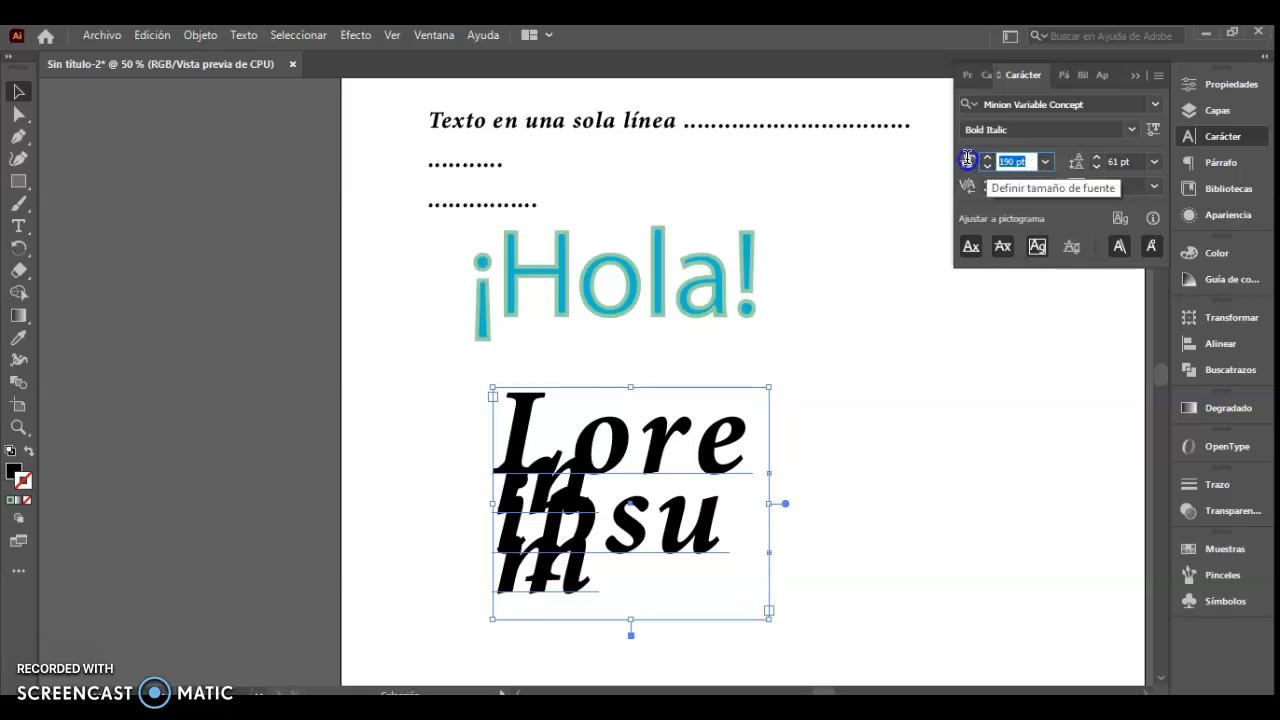
pyautogui.press('Return')
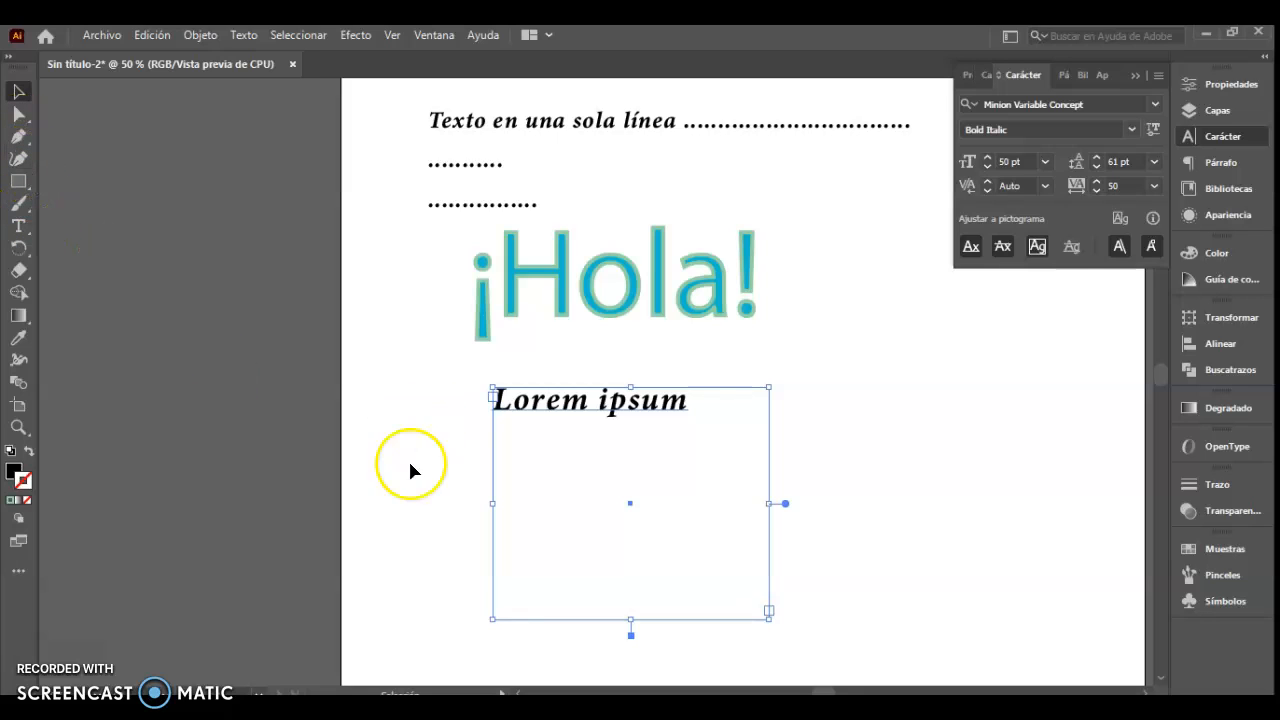
pyautogui.doubleClick(680, 400)
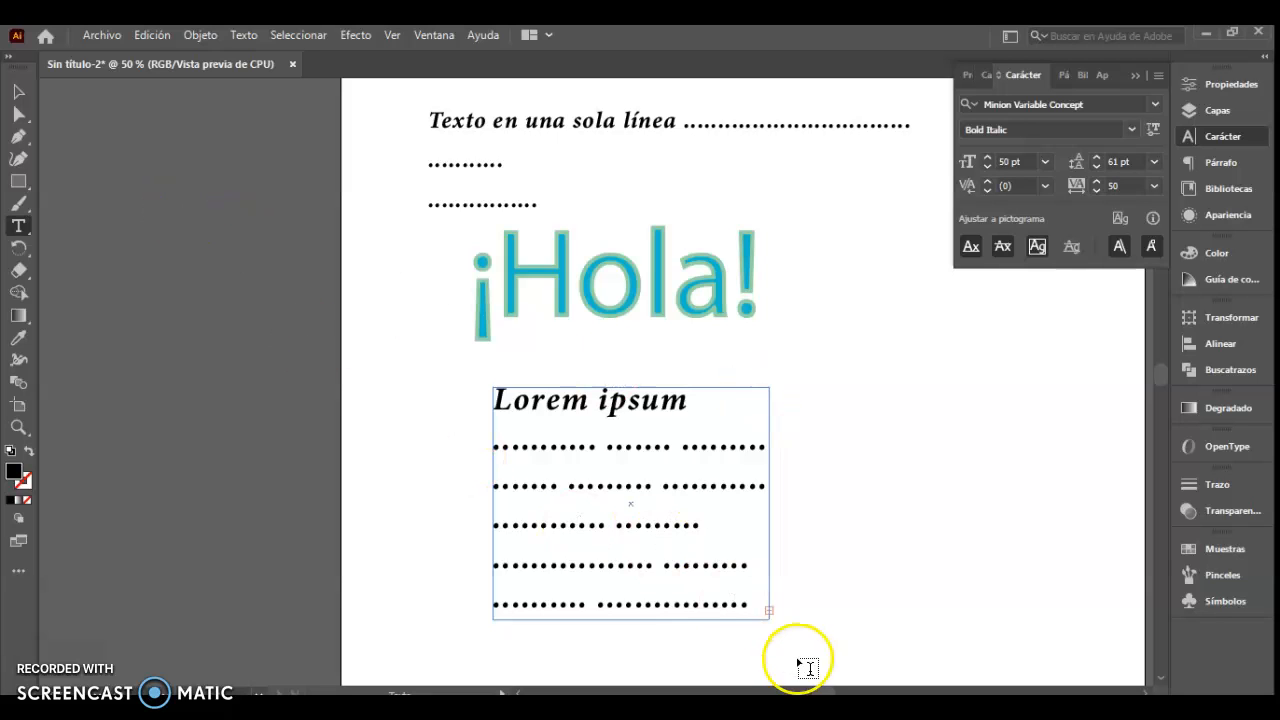
# Extend the lower edge of the "Lorem ipsum" text box downward so the overflowing dots fit inside
pyautogui.hotkey('ctrl', '1')
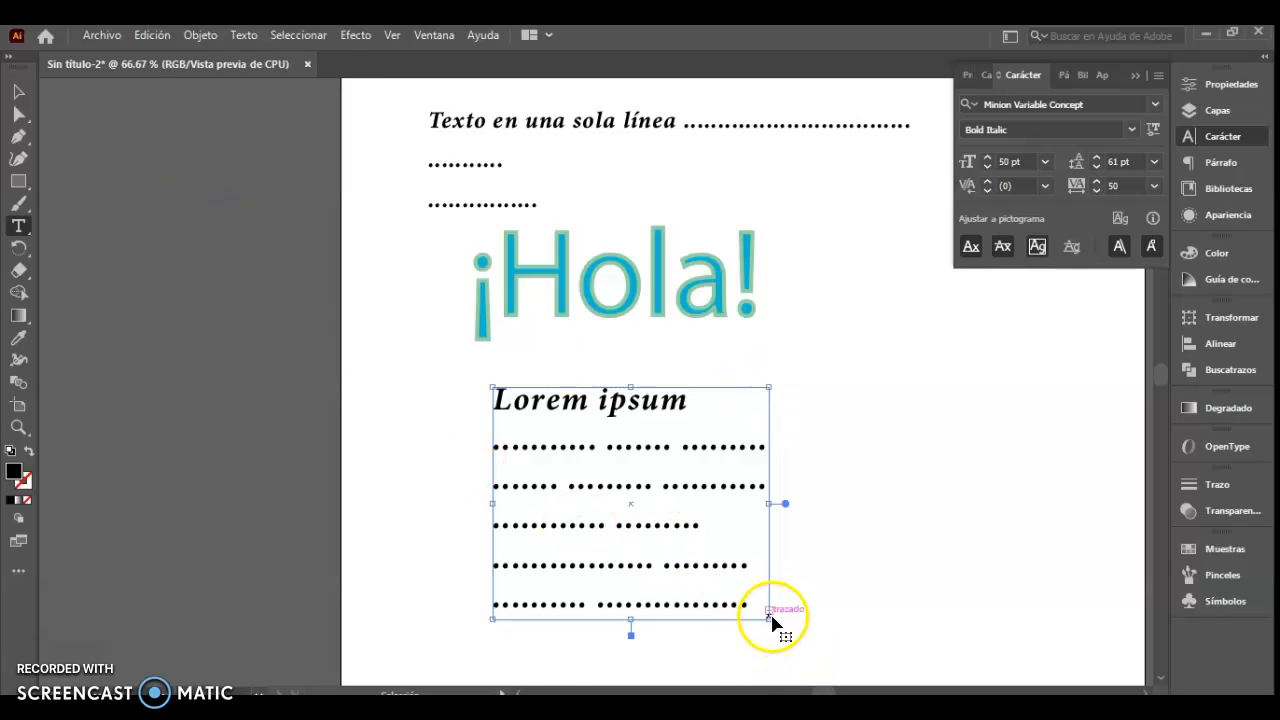
pyautogui.moveTo(999, 556); pyautogui.dragTo(902, 400)
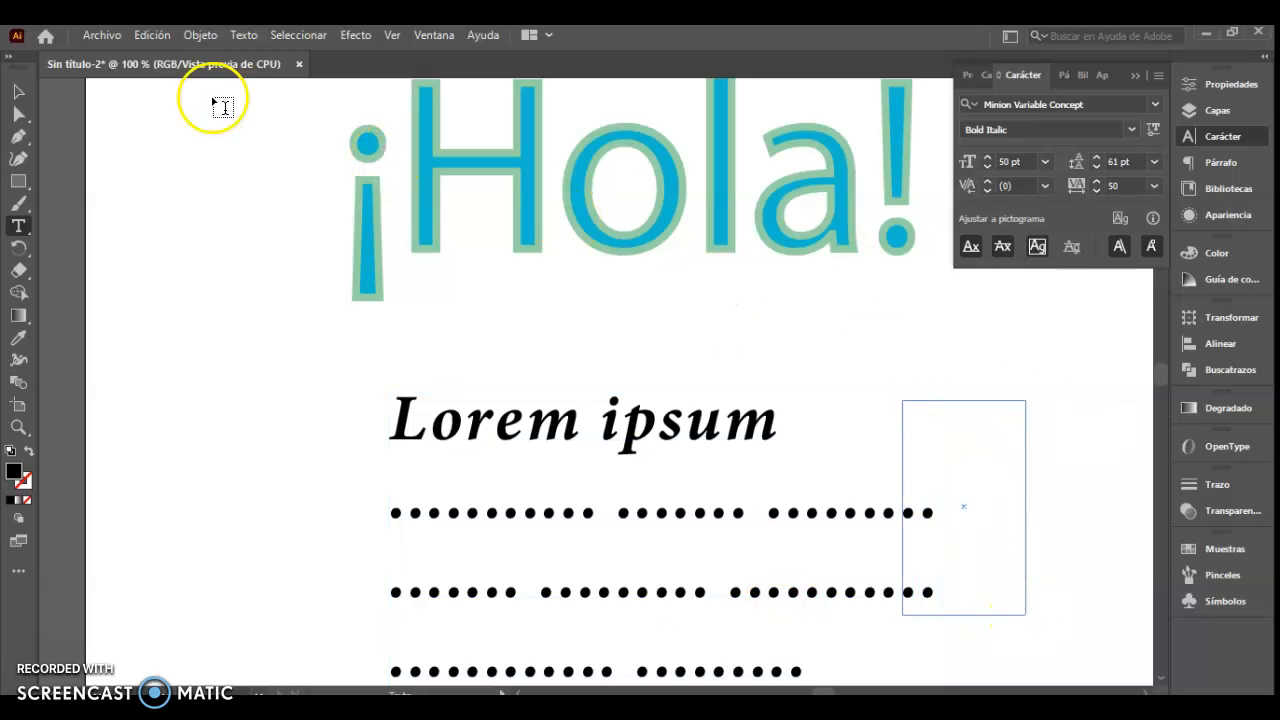
pyautogui.click(18, 91)
pyautogui.moveTo(797, 557); pyautogui.dragTo(701, 182)
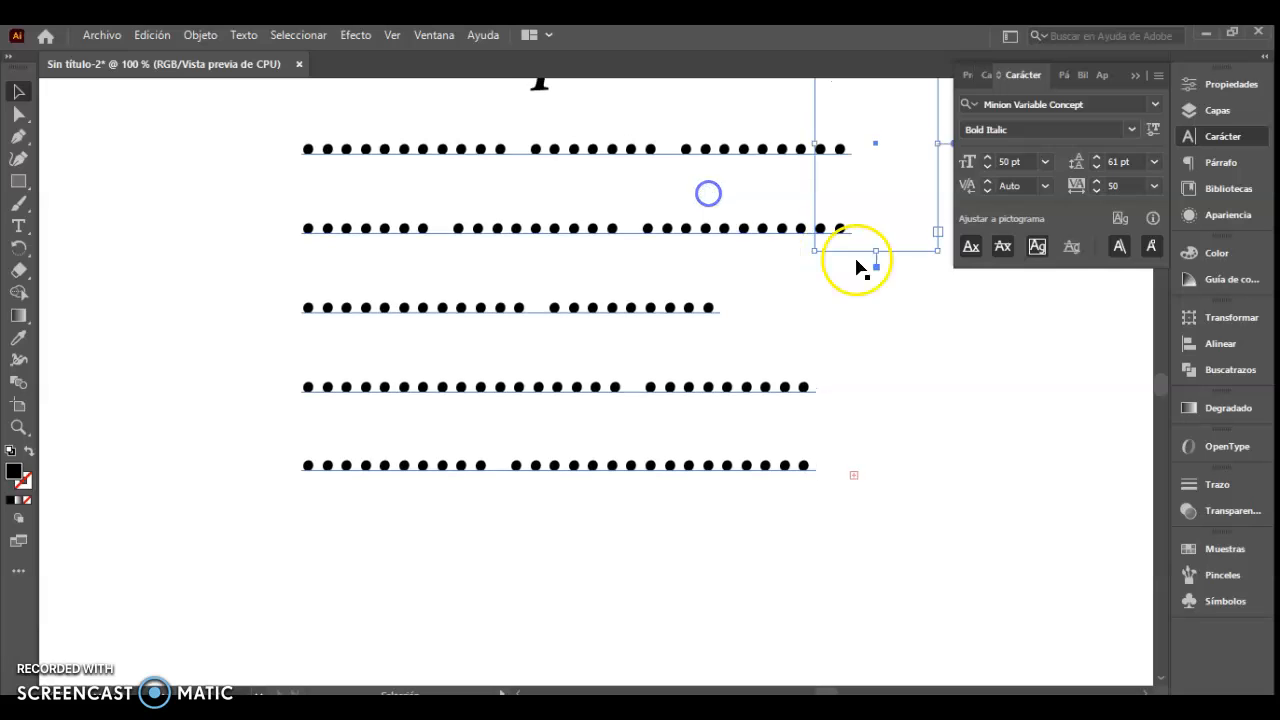
pyautogui.click(920, 270)
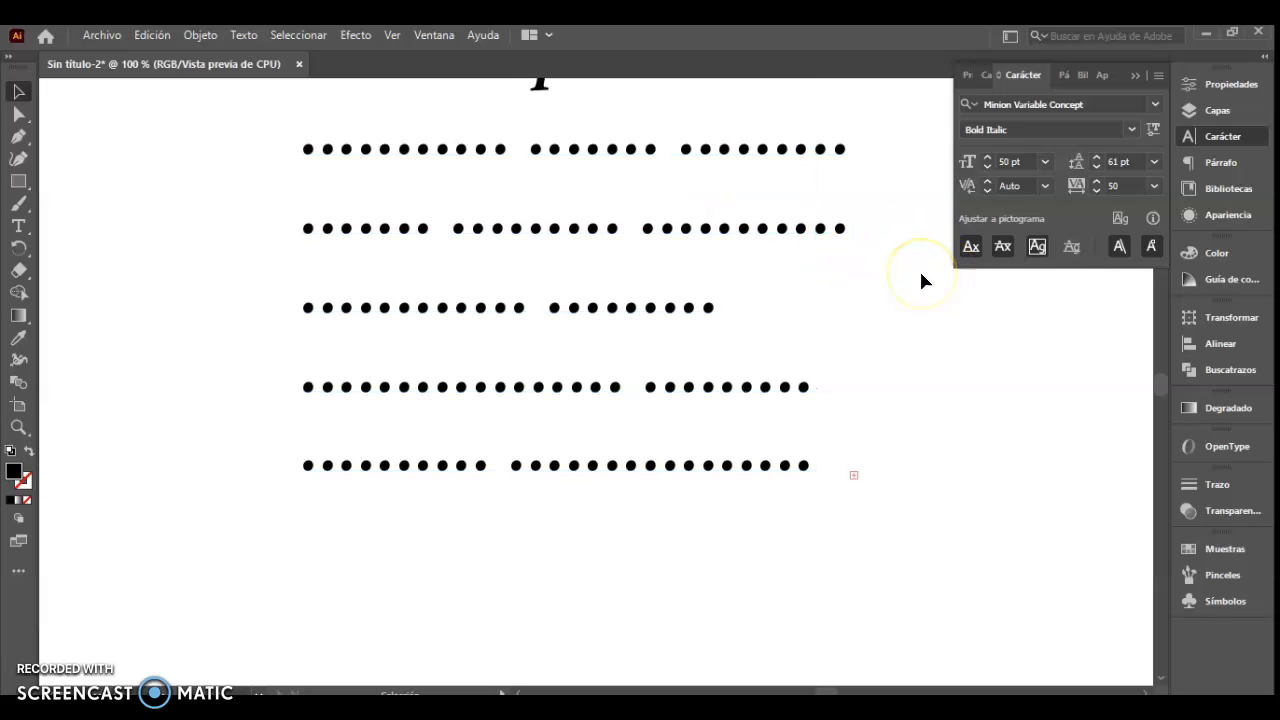
pyautogui.click(856, 475)
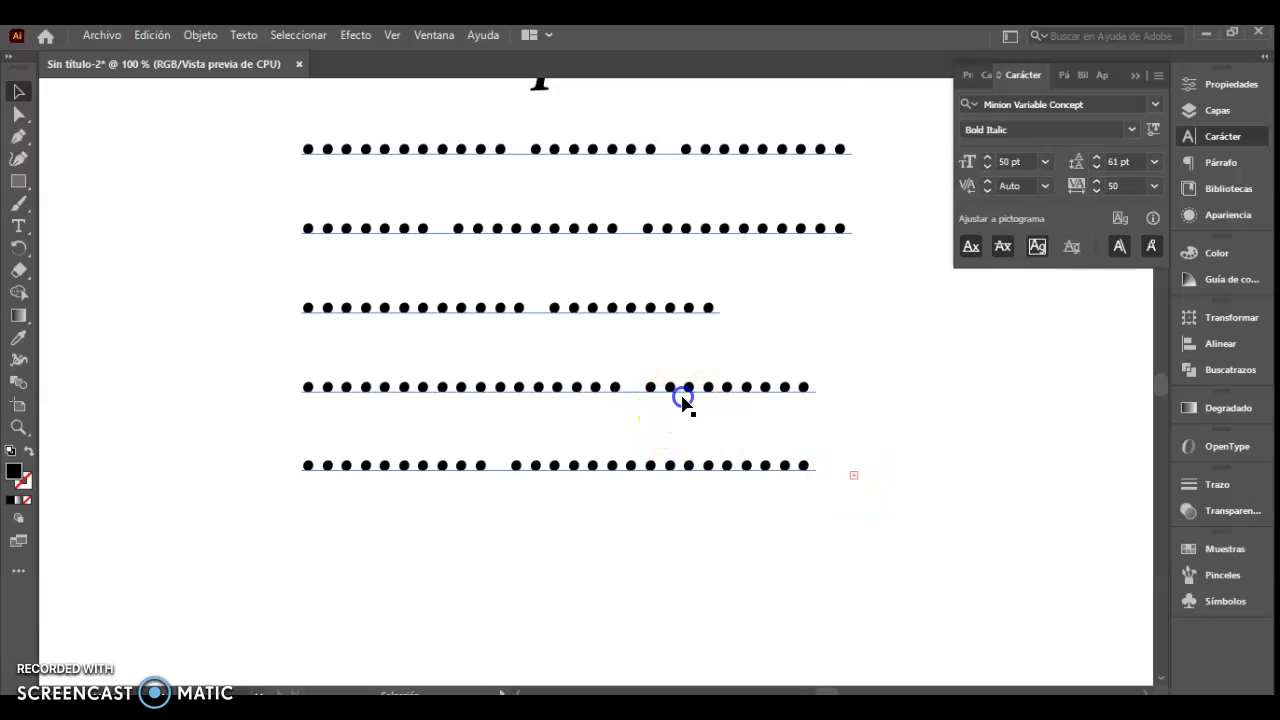
pyautogui.moveTo(577, 476); pyautogui.dragTo(577, 589)
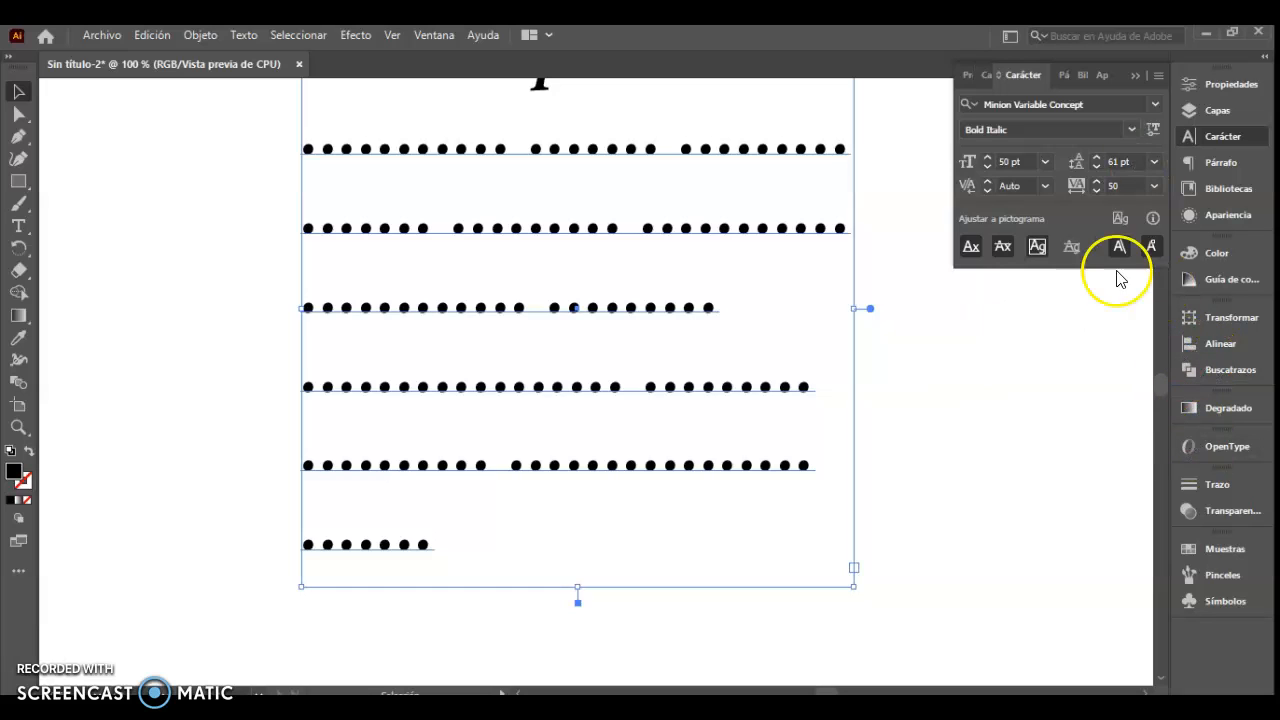
# Change the fill of the "Lorem ipsum" text block to green 00D100 and deselect it
pyautogui.click(1234, 252)
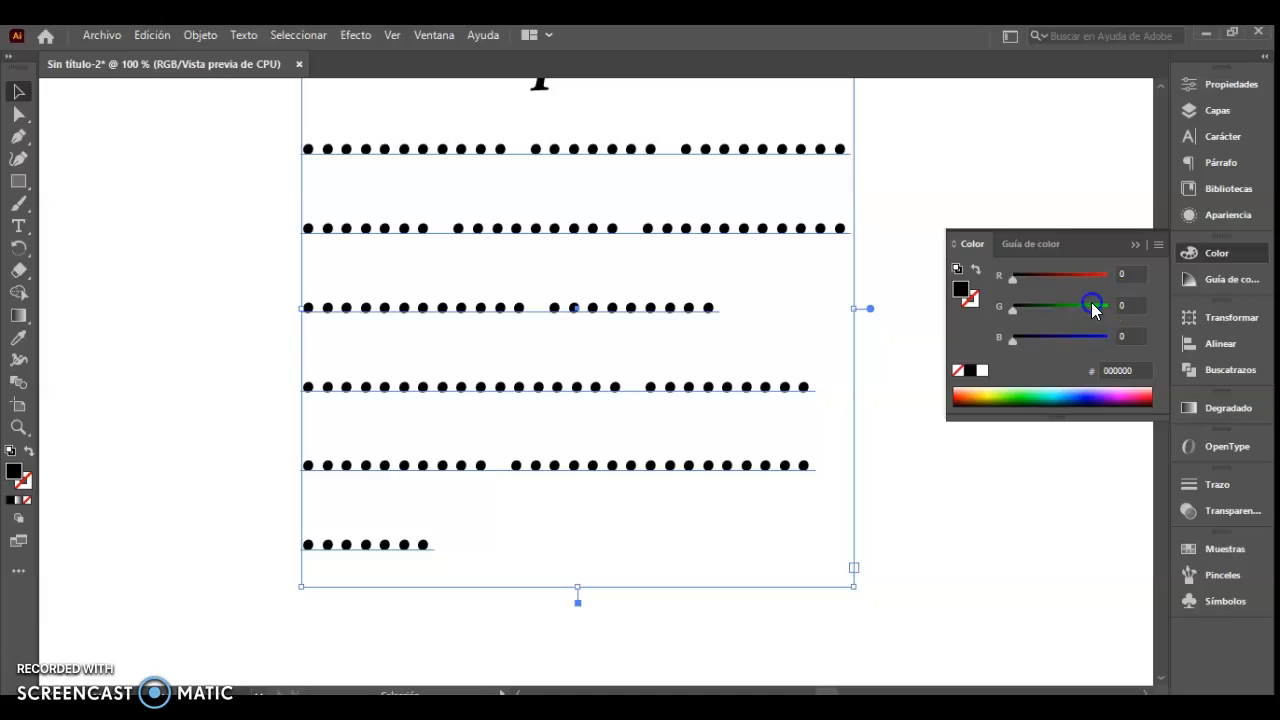
pyautogui.click(1092, 306)
pyautogui.click(979, 580)
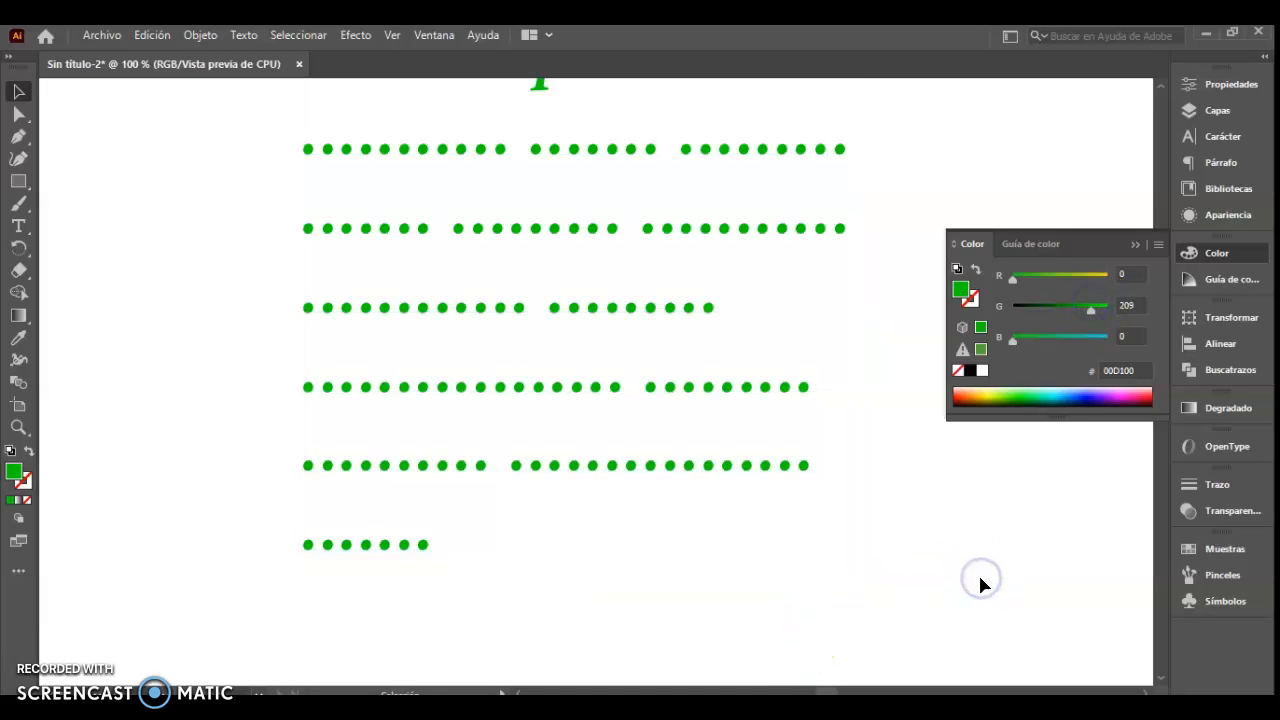
# Try center and right paragraph alignment on the green "Lorem ipsum" text block
pyautogui.hotkey('ctrl', '-')
pyautogui.click(551, 418)
pyautogui.rightClick(567, 358)
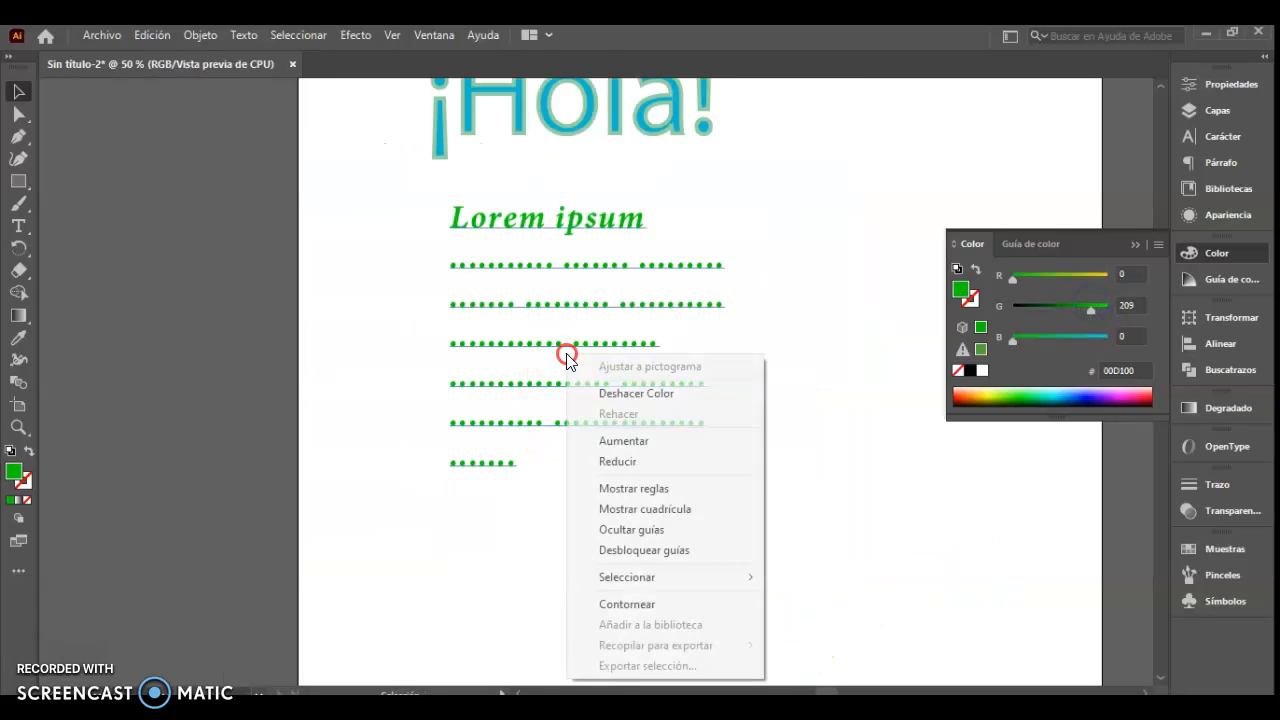
pyautogui.click(576, 299)
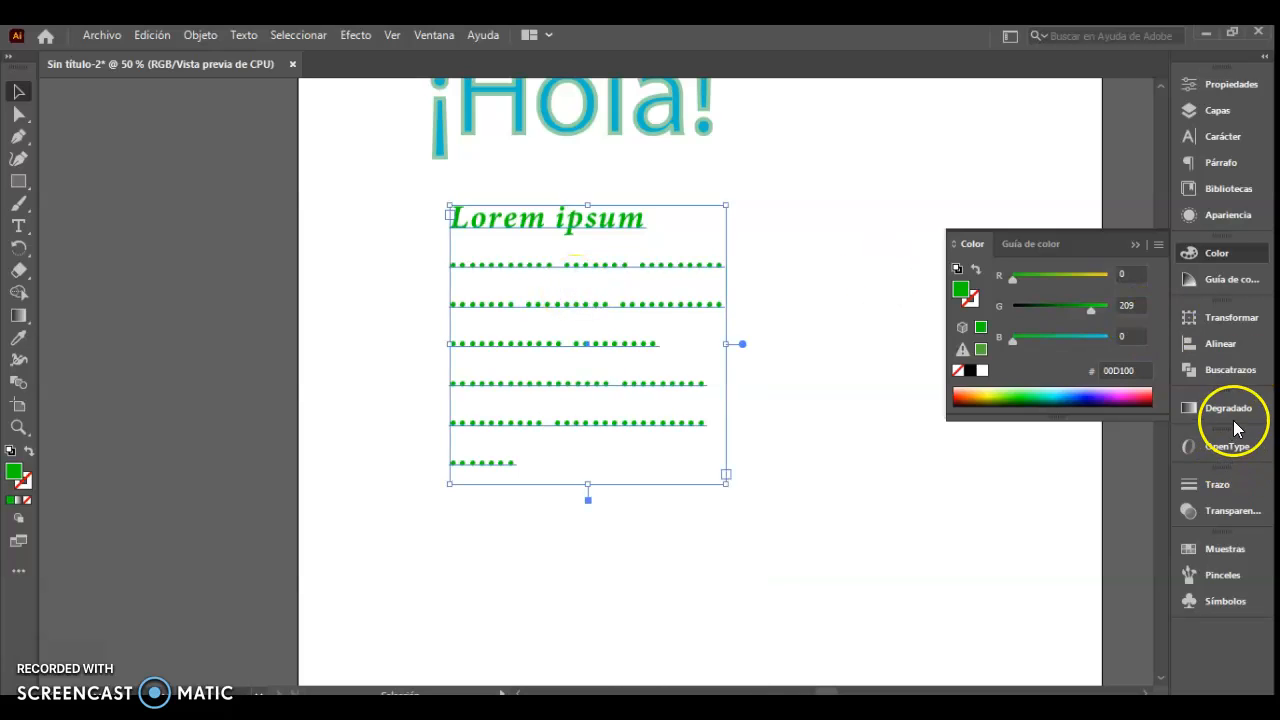
pyautogui.click(1225, 166)
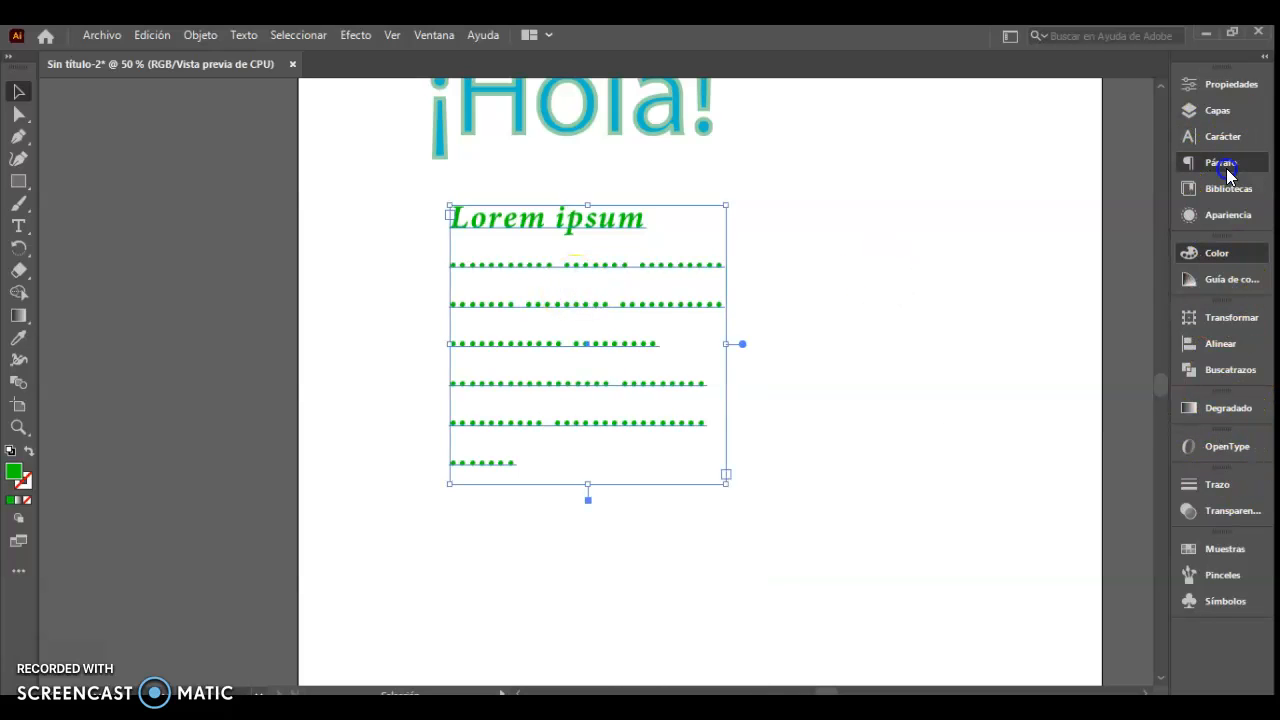
pyautogui.click(995, 106)
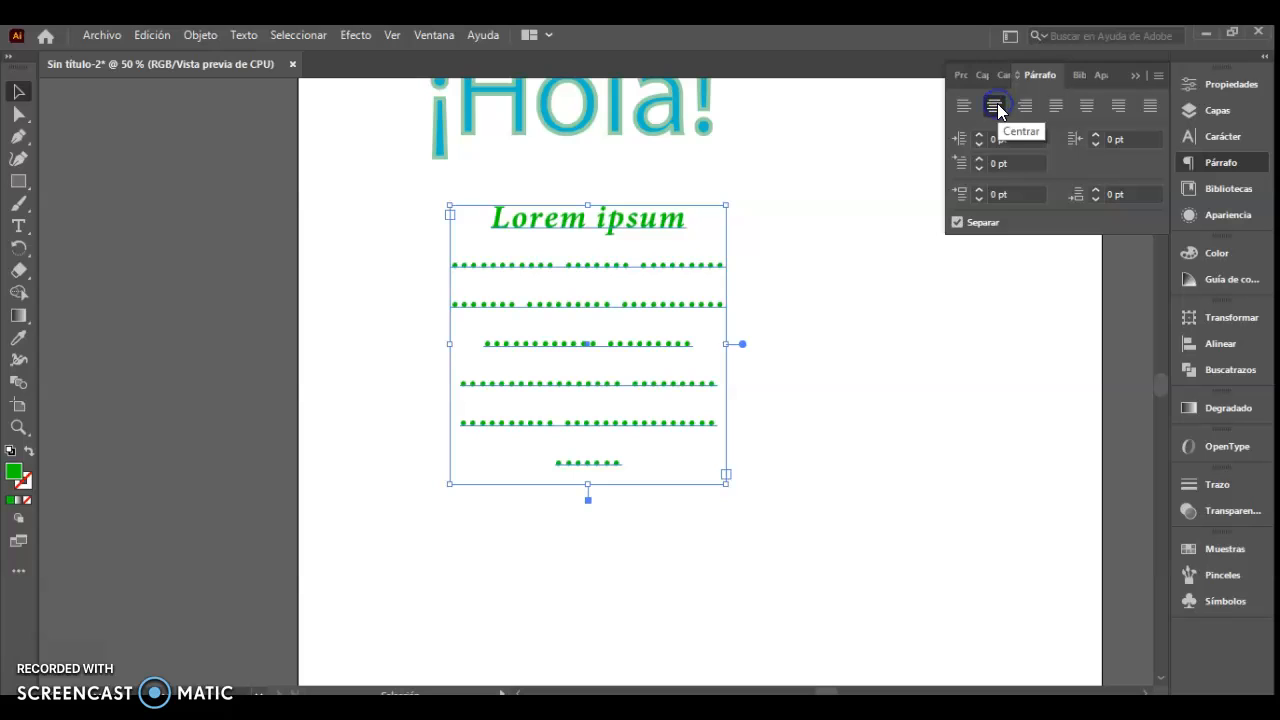
pyautogui.click(1025, 106)
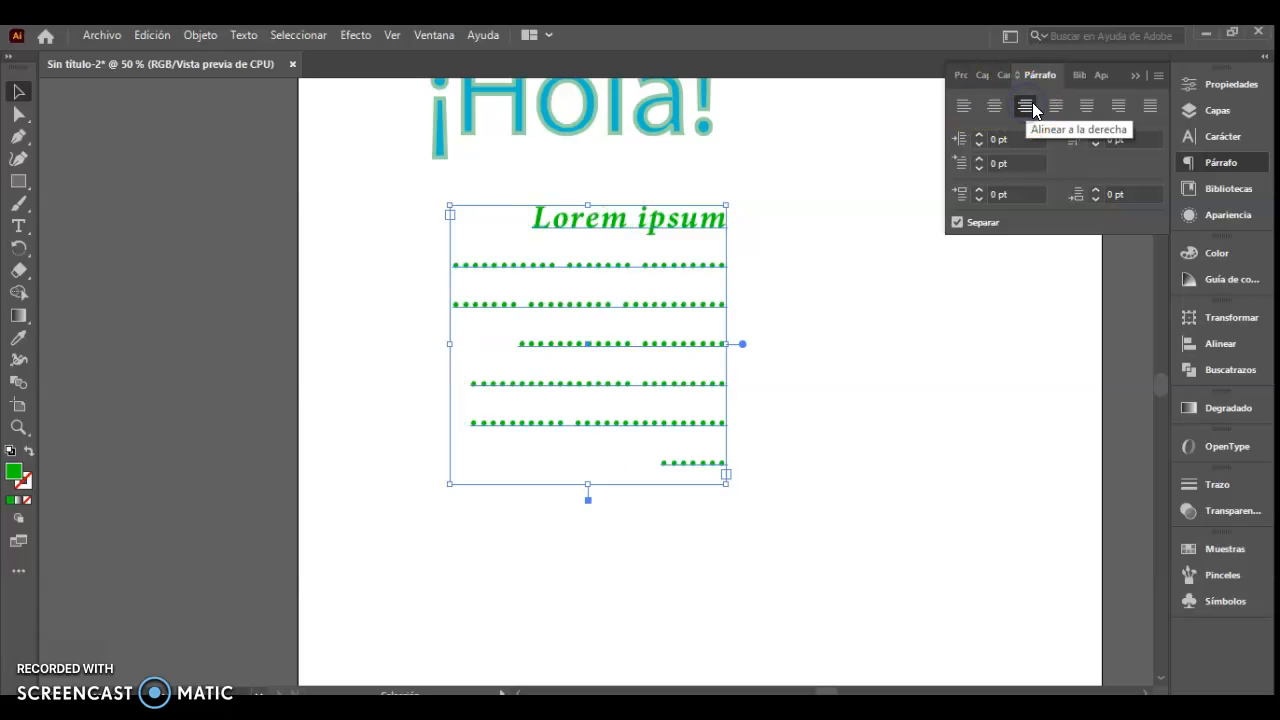
# Justify the green text block, trying the last line aligned left and centered, and finish with it aligned right
pyautogui.click(1056, 107)
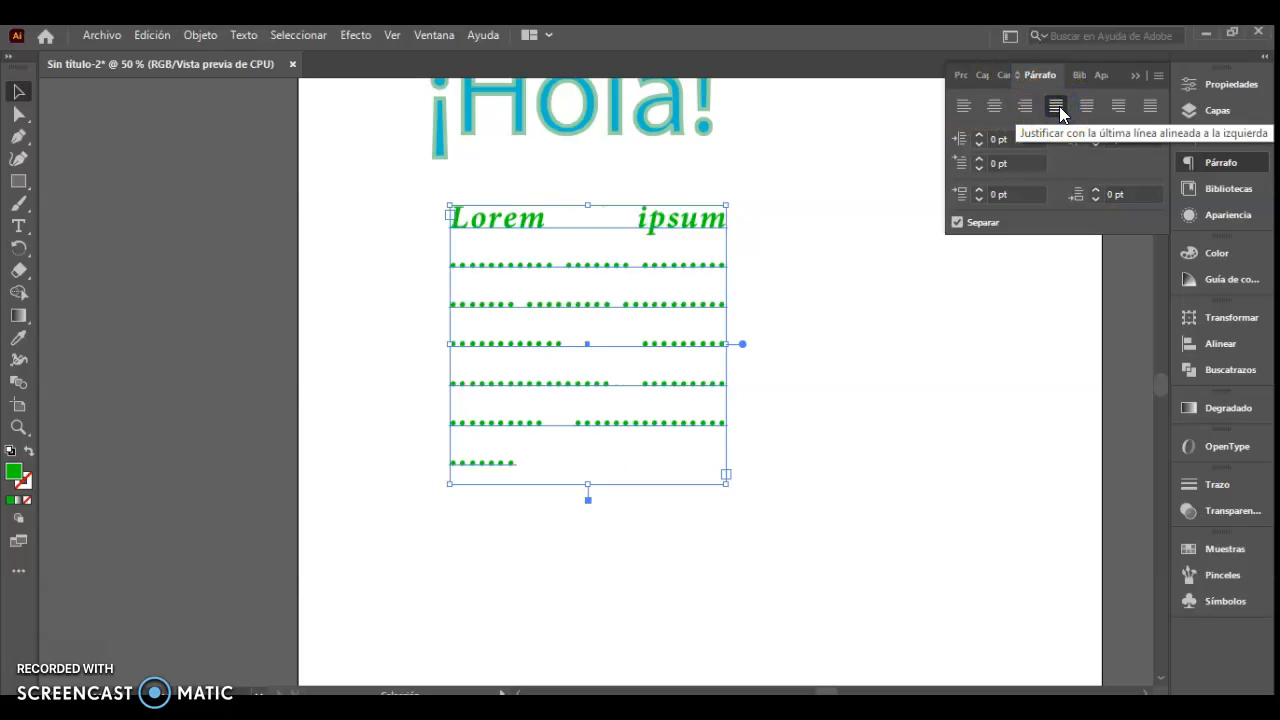
pyautogui.click(1087, 107)
pyautogui.click(1120, 107)
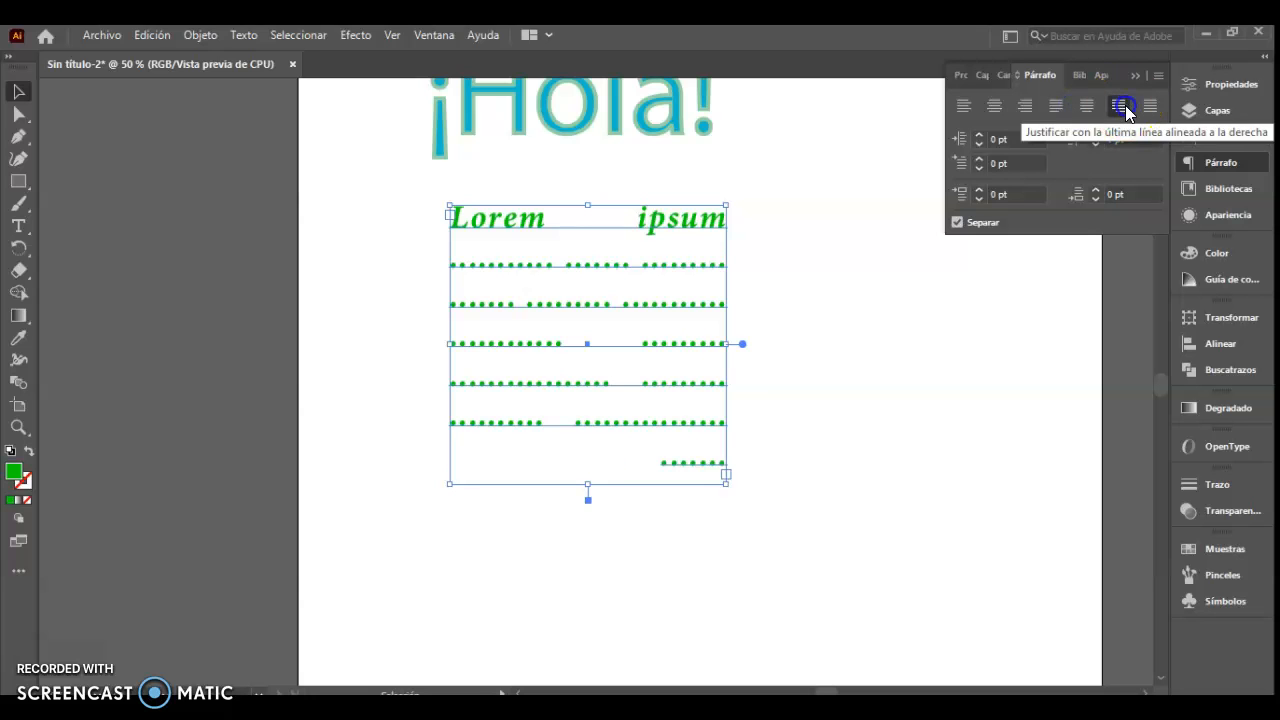
# Move the green "Lorem ipsum" text block left and slightly down on the artboard, and collapse the paragraph settings
pyautogui.click(812, 449)
pyautogui.click(672, 227)
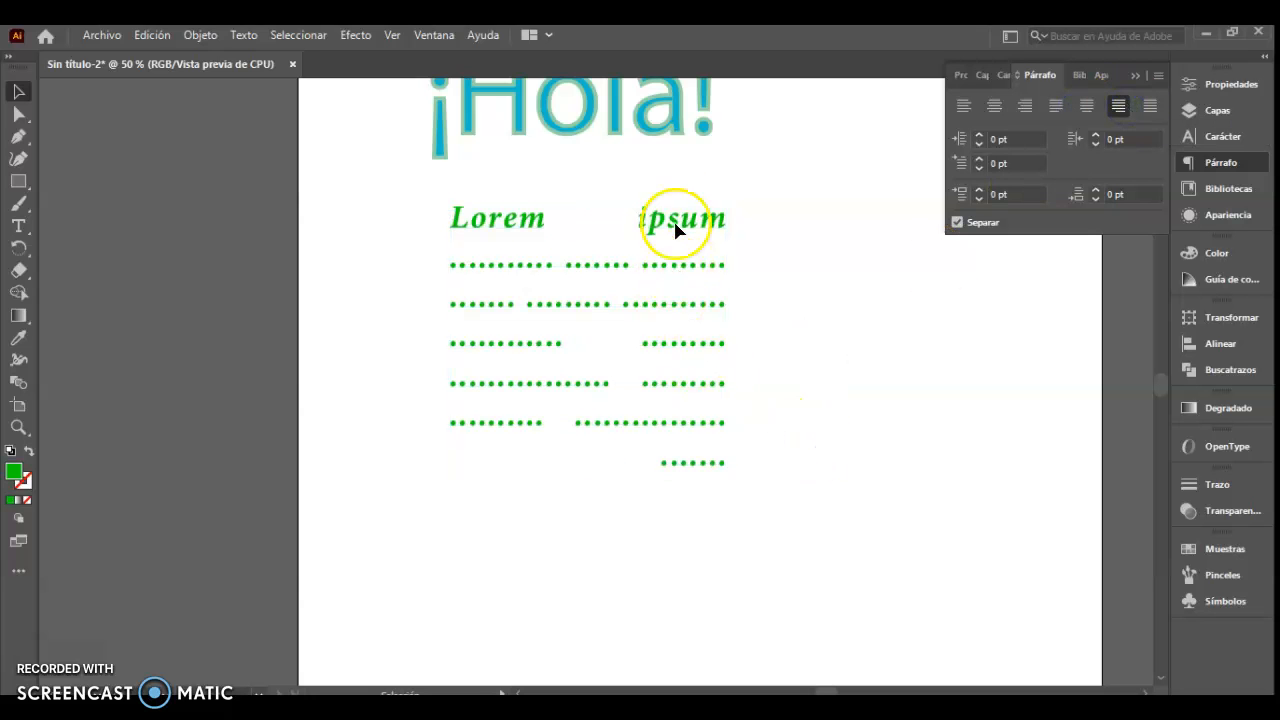
pyautogui.moveTo(677, 225); pyautogui.dragTo(583, 244)
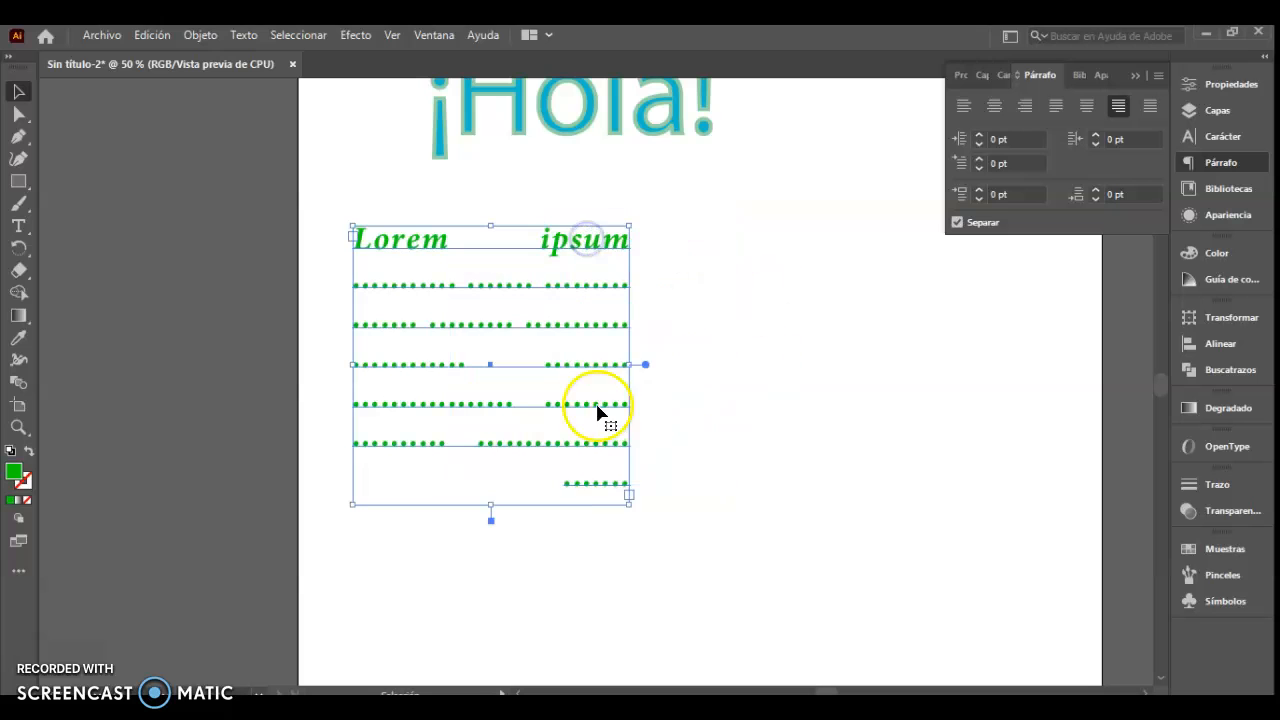
pyautogui.click(1137, 75)
# Rotate the "¡Hola!" text slightly counterclockwise around its center
pyautogui.moveTo(871, 351); pyautogui.dragTo(794, 517)
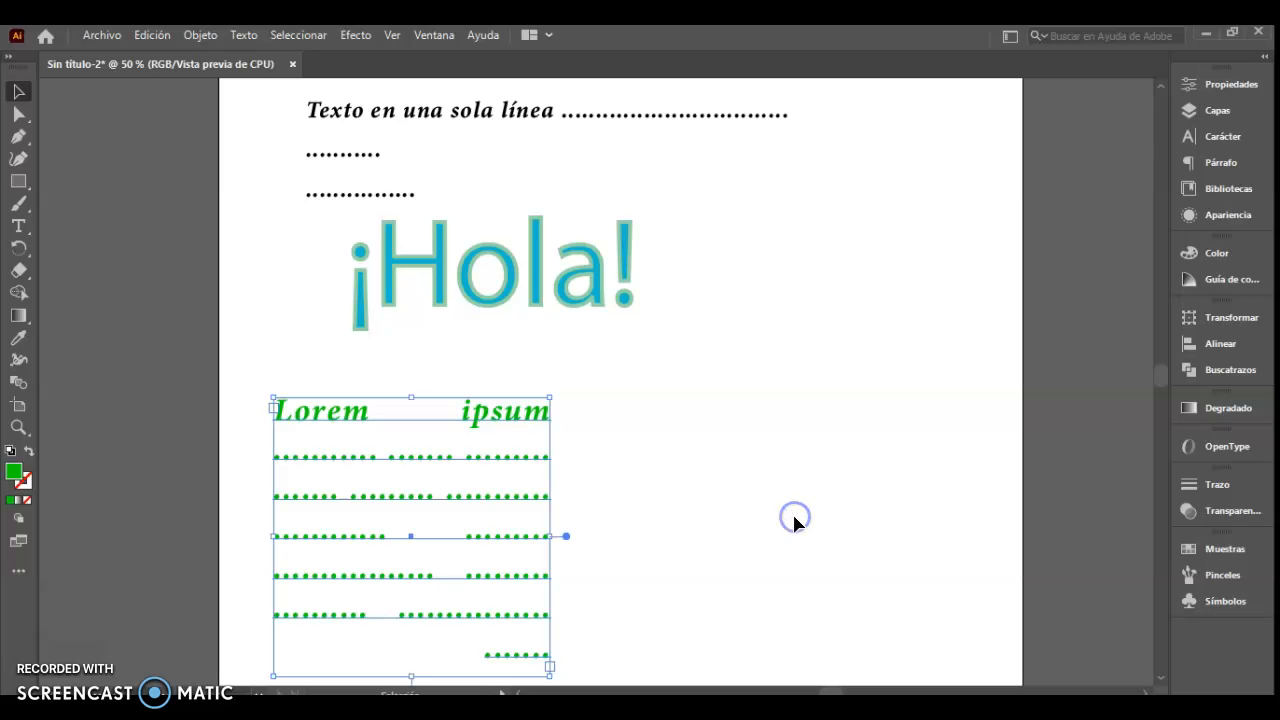
pyautogui.click(566, 266)
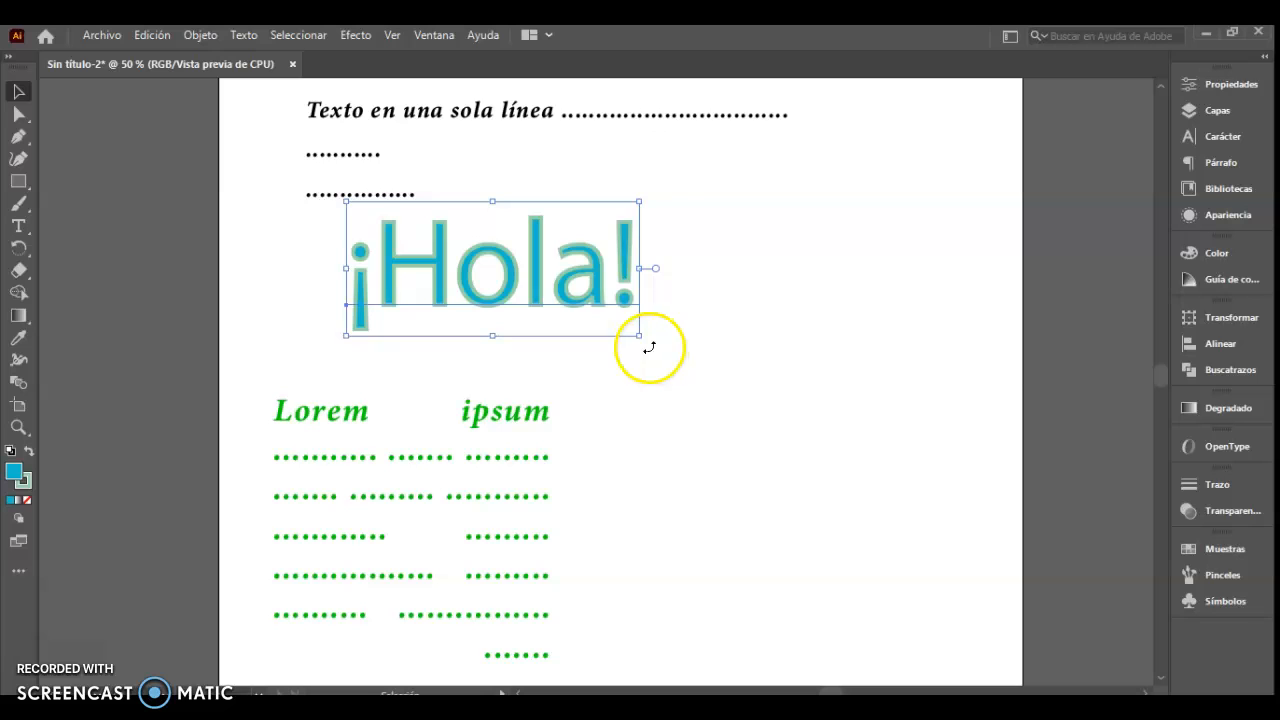
pyautogui.moveTo(650, 347); pyautogui.dragTo(697, 316)
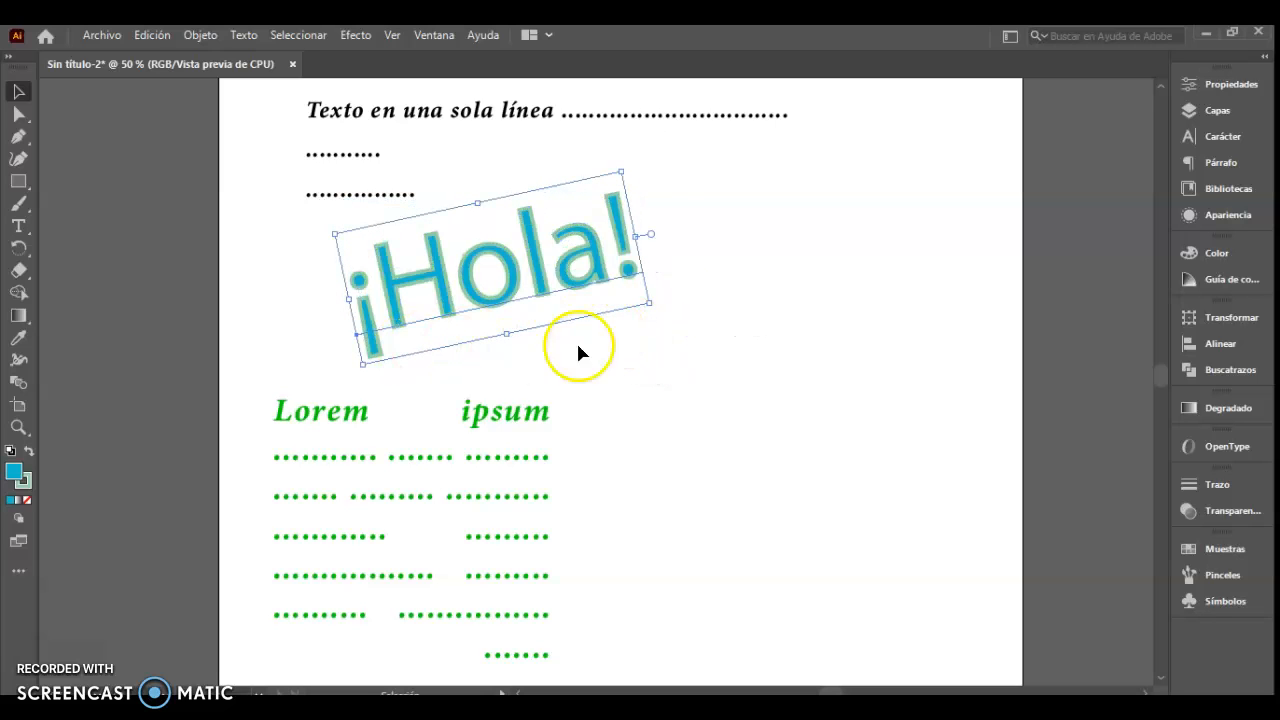
# Rotate the green "Lorem ipsum" text frame counterclockwise, extend its lower edge downward, and deselect it
pyautogui.click(474, 430)
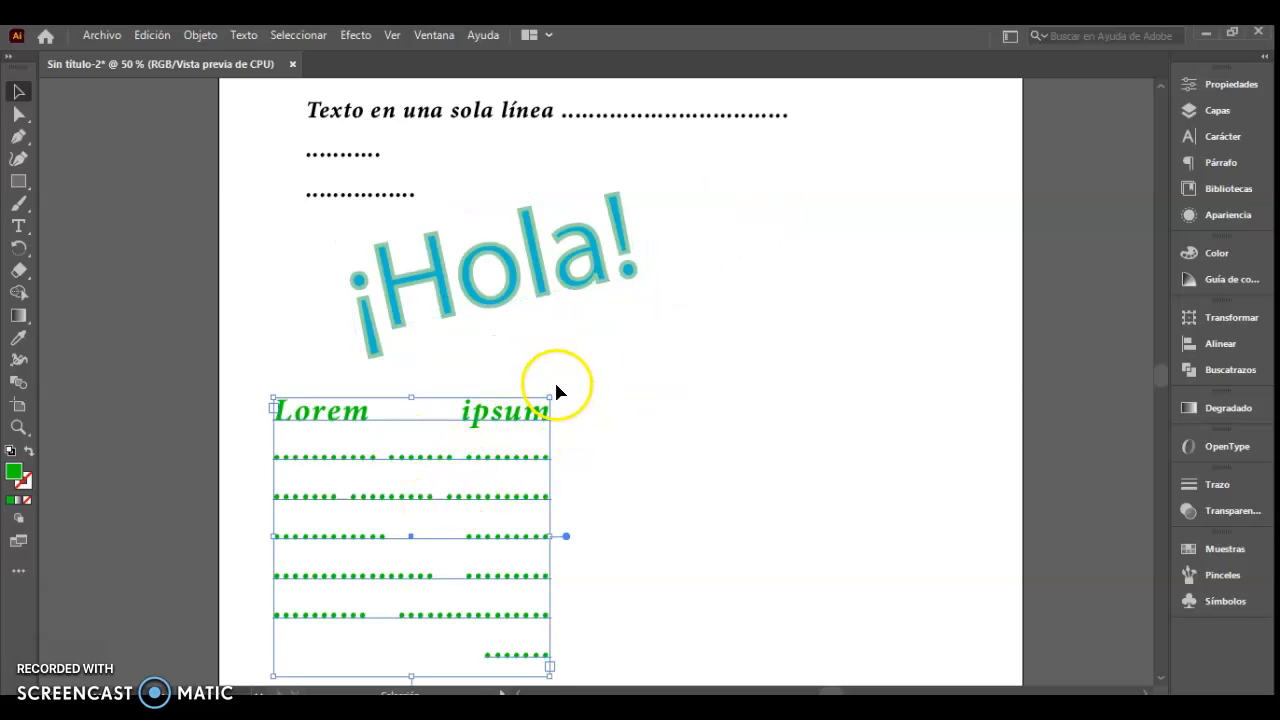
pyautogui.moveTo(561, 391); pyautogui.dragTo(510, 333)
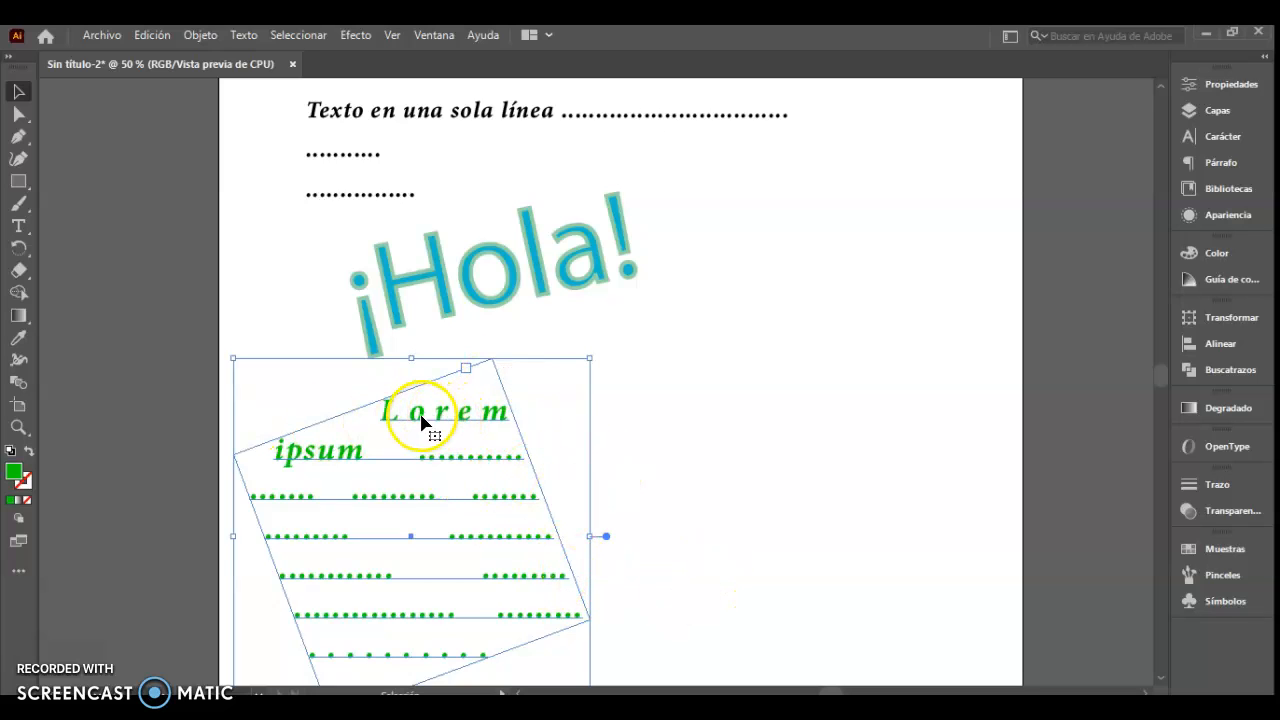
pyautogui.click(763, 549)
pyautogui.click(450, 420)
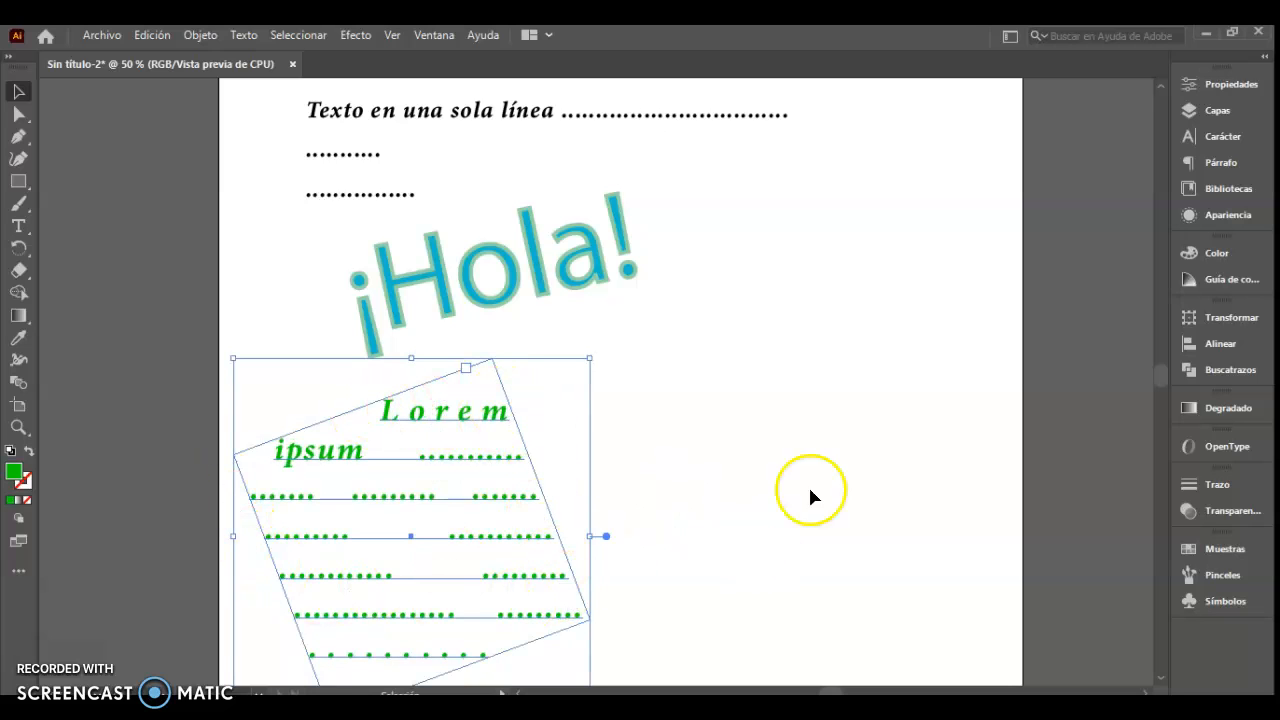
pyautogui.moveTo(771, 514); pyautogui.dragTo(730, 447)
pyautogui.moveTo(373, 593); pyautogui.dragTo(376, 640)
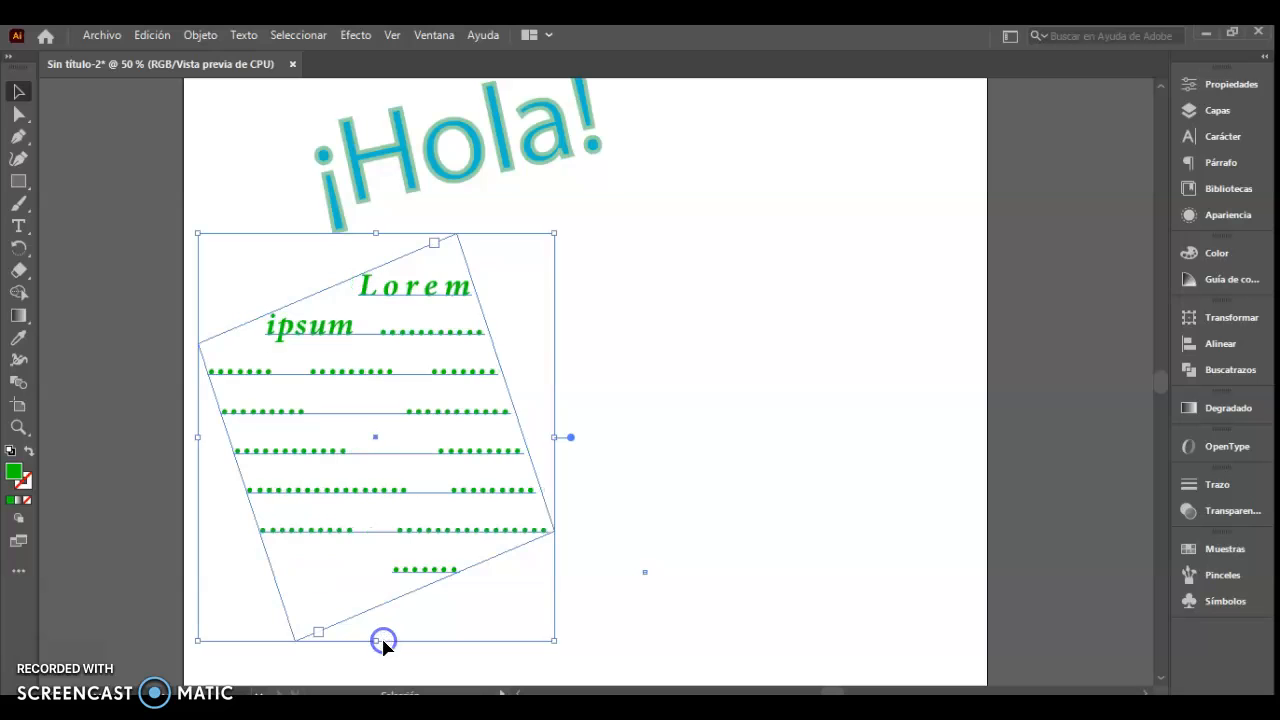
pyautogui.click(751, 430)
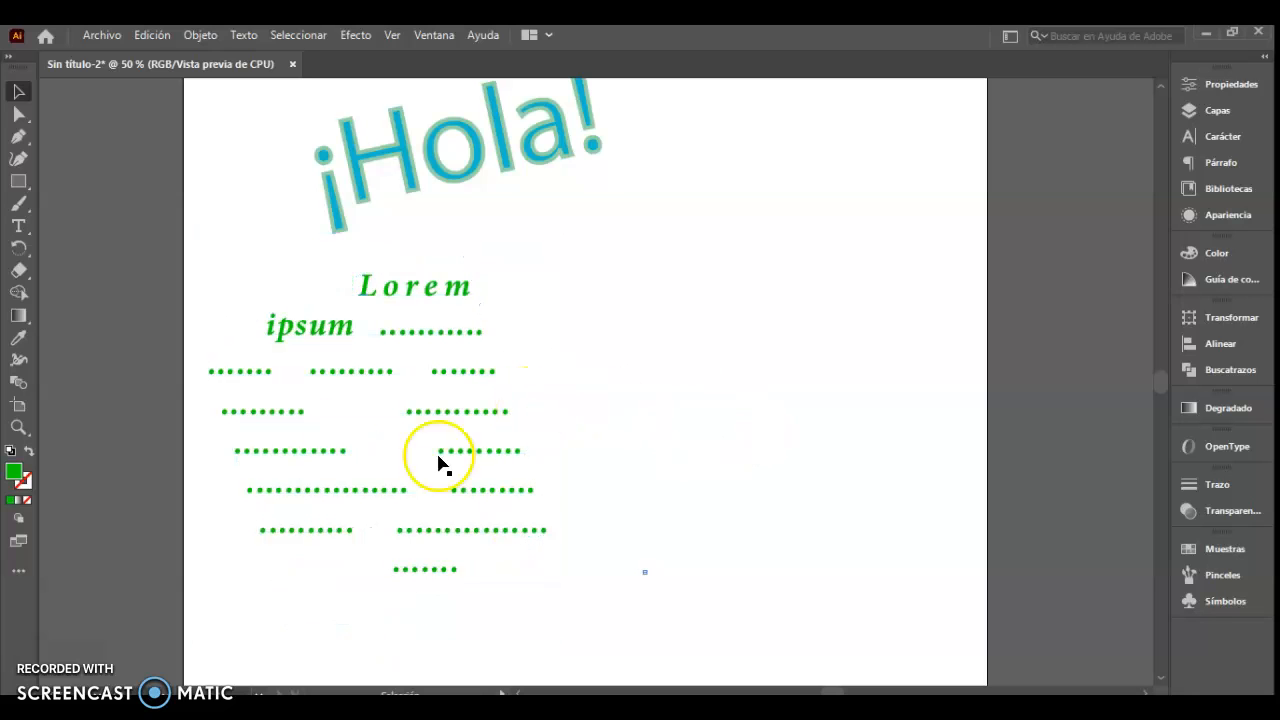
# Draw a green rectangle beside the dotted text and place an area-text box with black "Lorem ipsum" placeholder text inside it
pyautogui.click(18, 181)
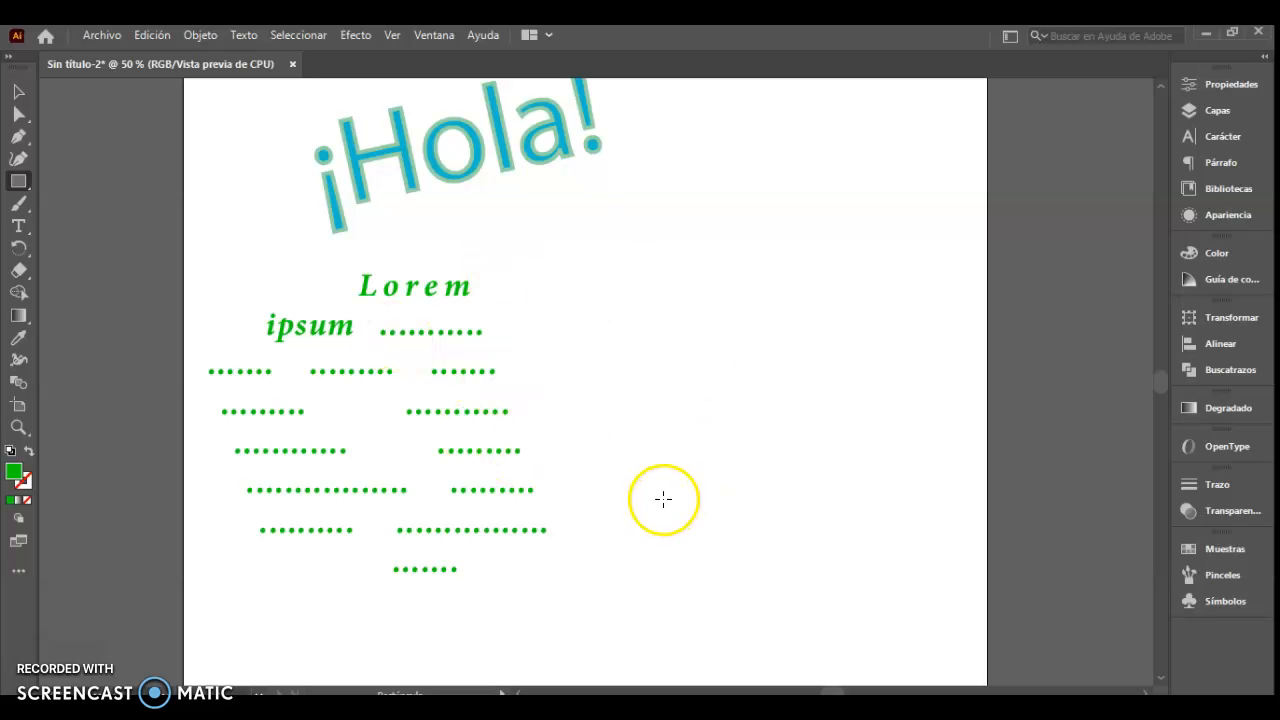
pyautogui.moveTo(638, 218); pyautogui.dragTo(926, 421)
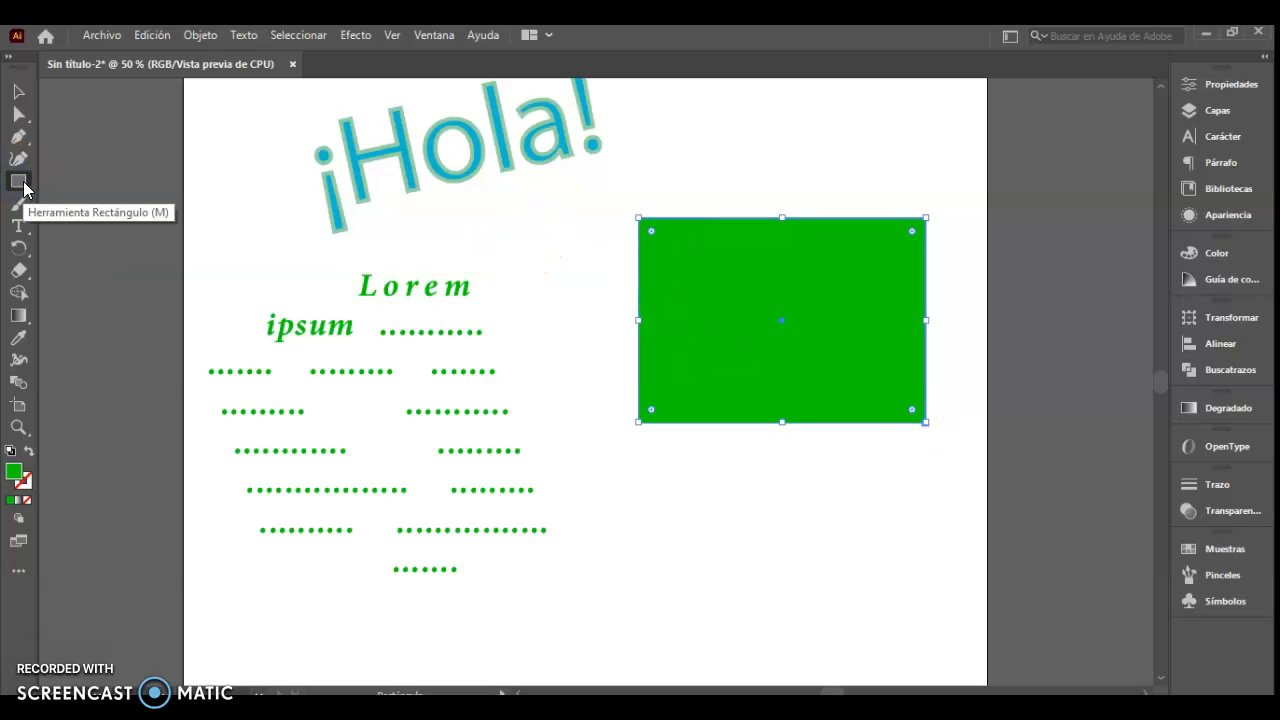
pyautogui.click(18, 225)
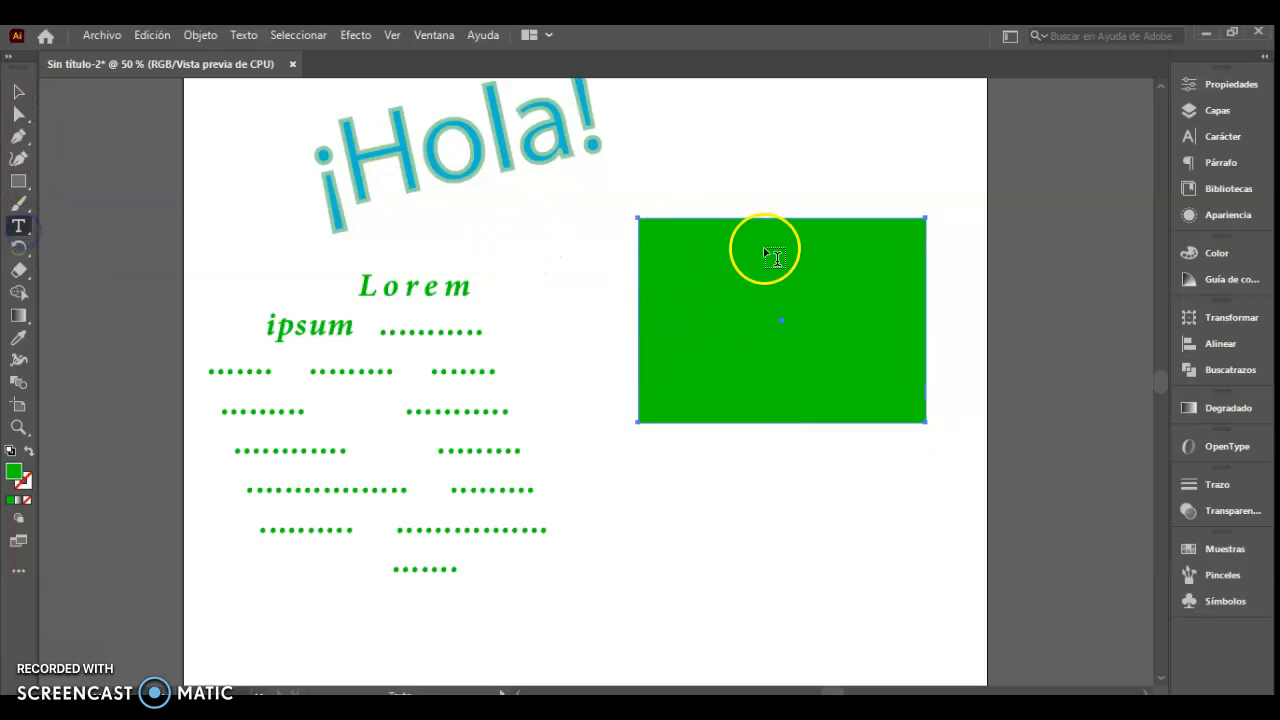
pyautogui.moveTo(655, 237); pyautogui.dragTo(886, 390)
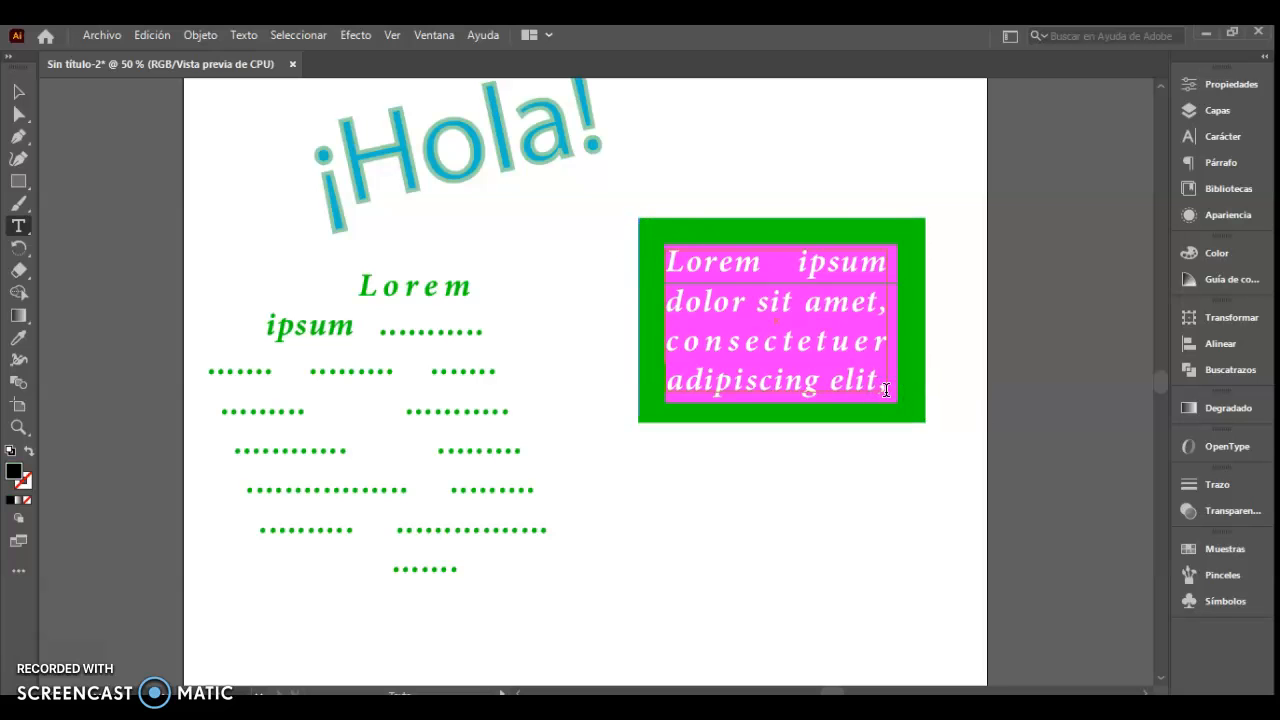
pyautogui.click(18, 91)
pyautogui.click(880, 180)
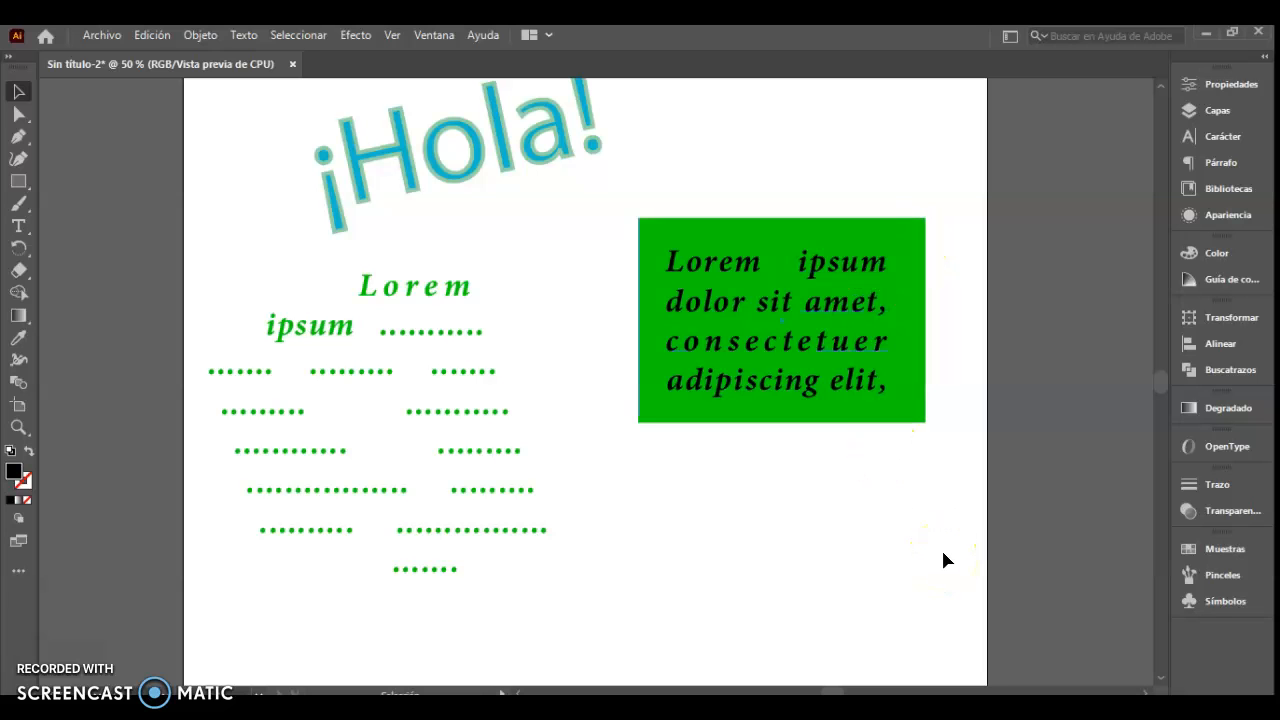
# Draw a black-filled circle with the Ellipse tool below the green rectangle
pyautogui.moveTo(860, 531); pyautogui.dragTo(827, 383)
pyautogui.moveTo(20, 184); pyautogui.dragTo(85, 203)
pyautogui.moveTo(612, 336); pyautogui.dragTo(840, 562)
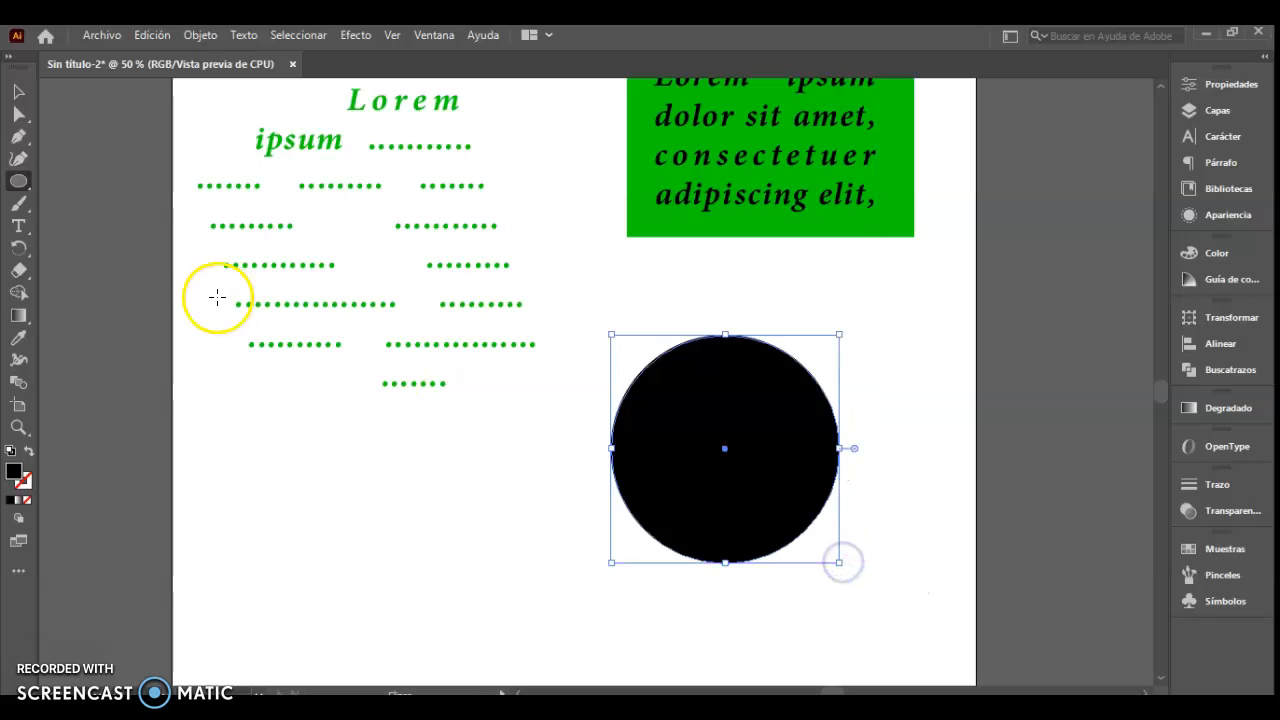
# Draw an open curved path of four points with the Curvature tool below the dotted green text
pyautogui.click(16, 160)
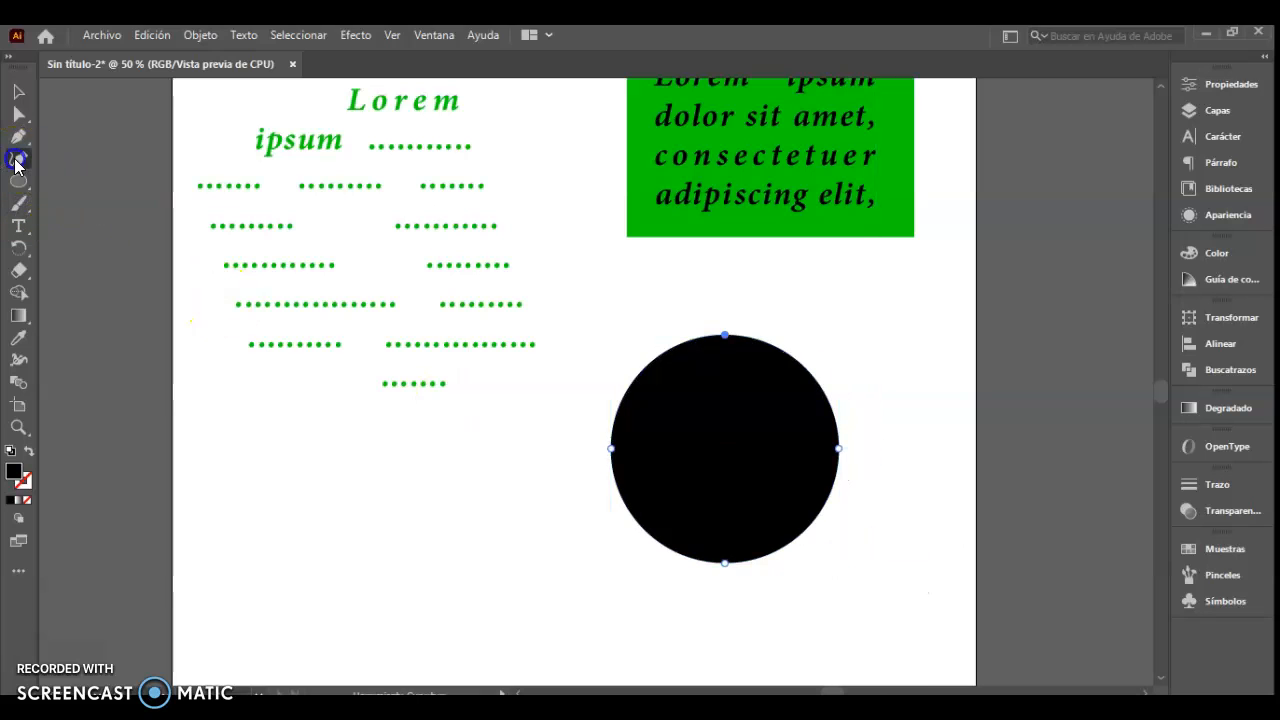
pyautogui.click(396, 572)
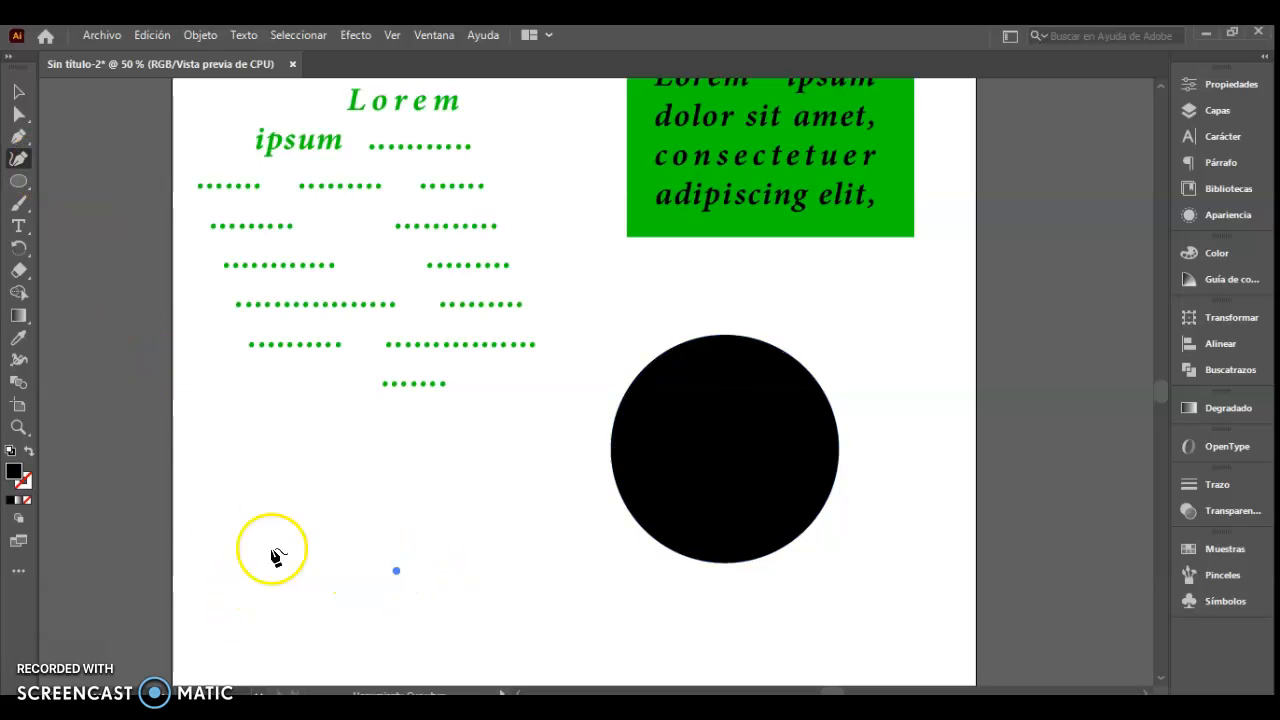
pyautogui.click(213, 577)
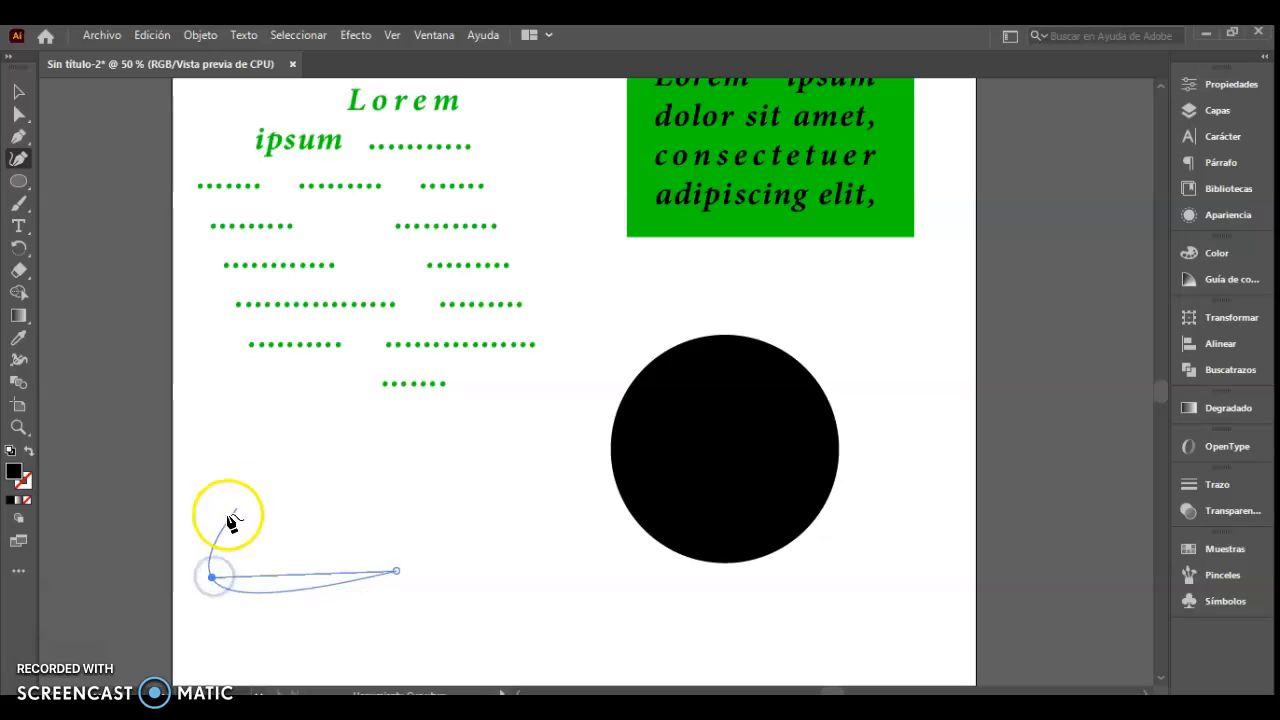
pyautogui.click(98, 521)
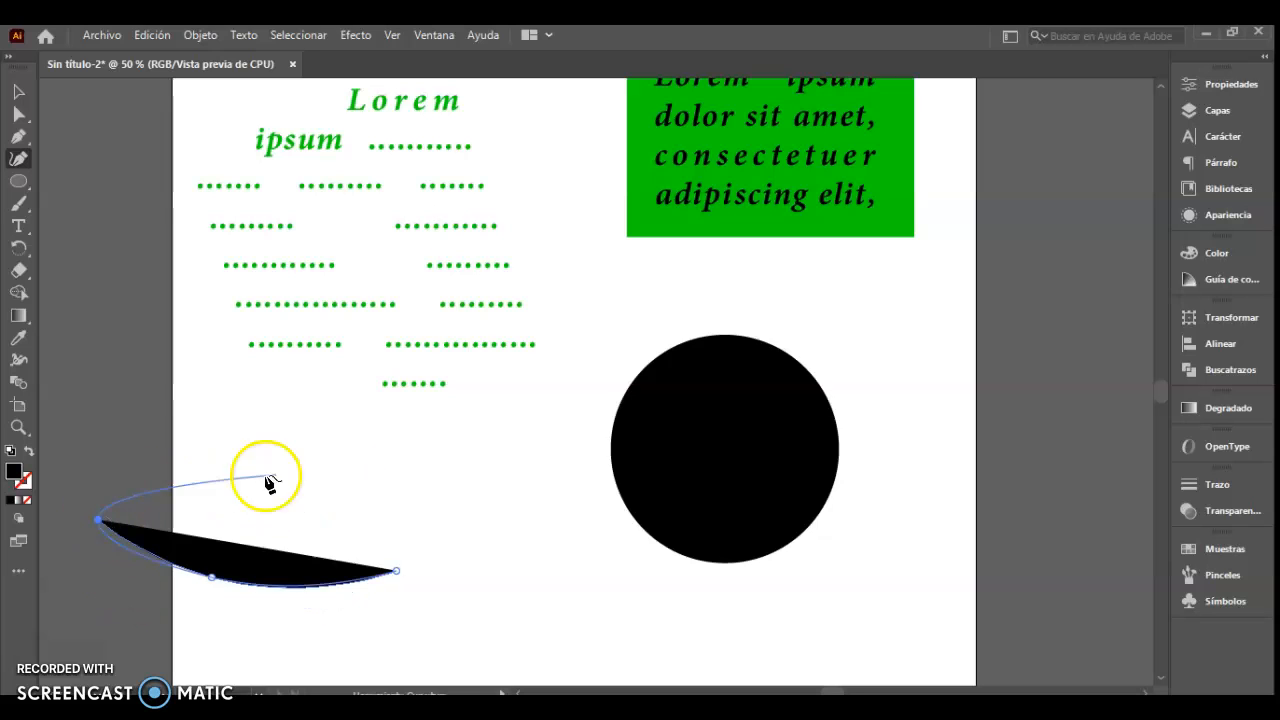
pyautogui.click(340, 444)
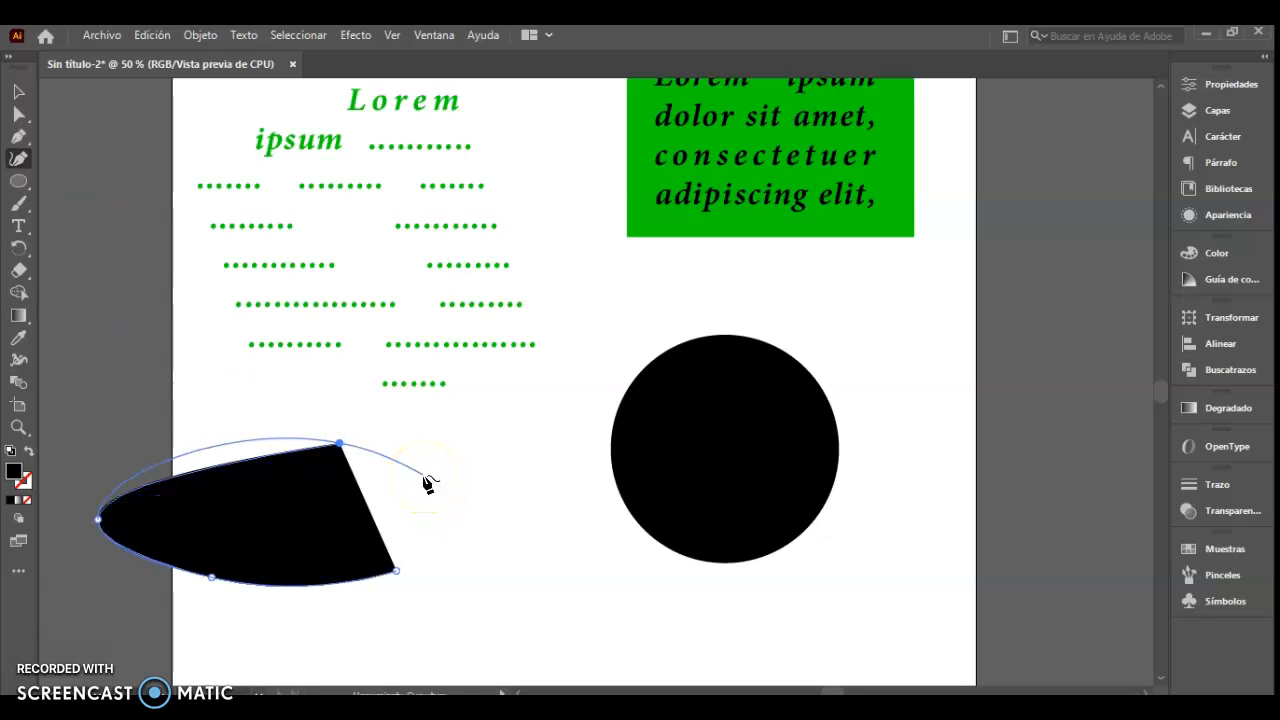
# Move the curved path fully onto the artboard and swap its fill and stroke so it has only a black outline
pyautogui.press('v')
pyautogui.moveTo(267, 520); pyautogui.dragTo(461, 525)
pyautogui.click(28, 449)
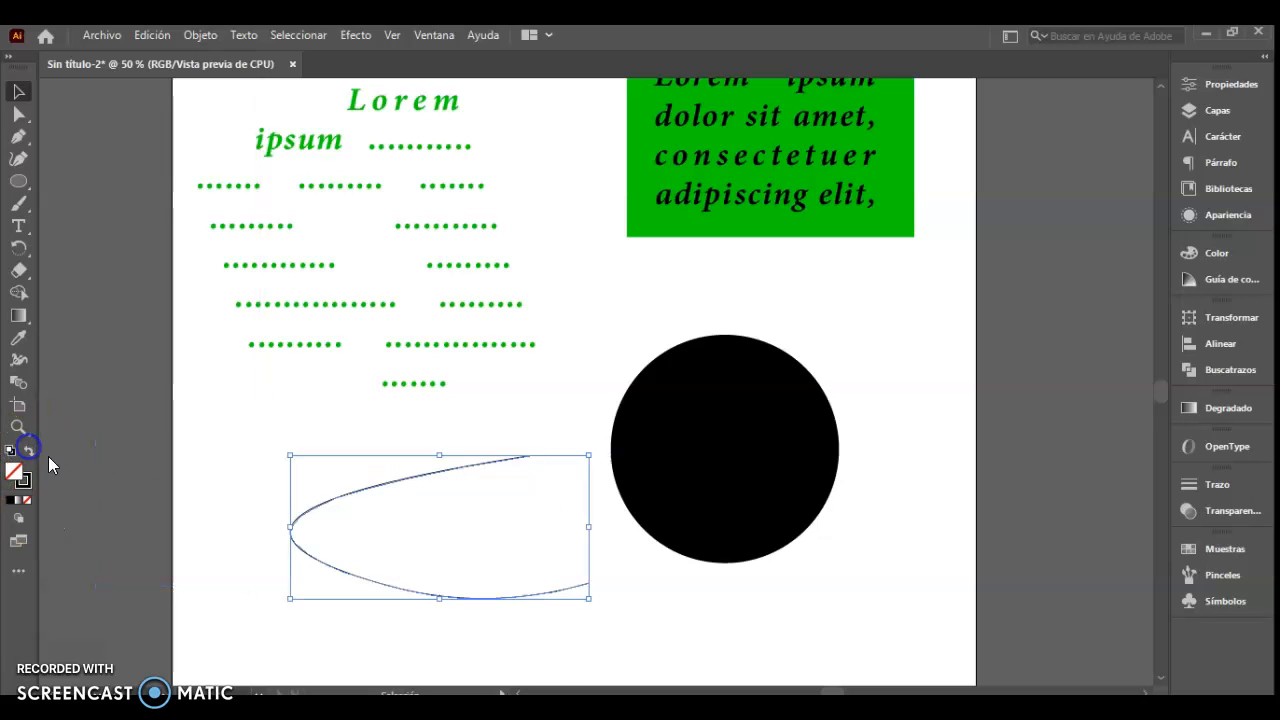
pyautogui.moveTo(541, 600); pyautogui.dragTo(484, 583)
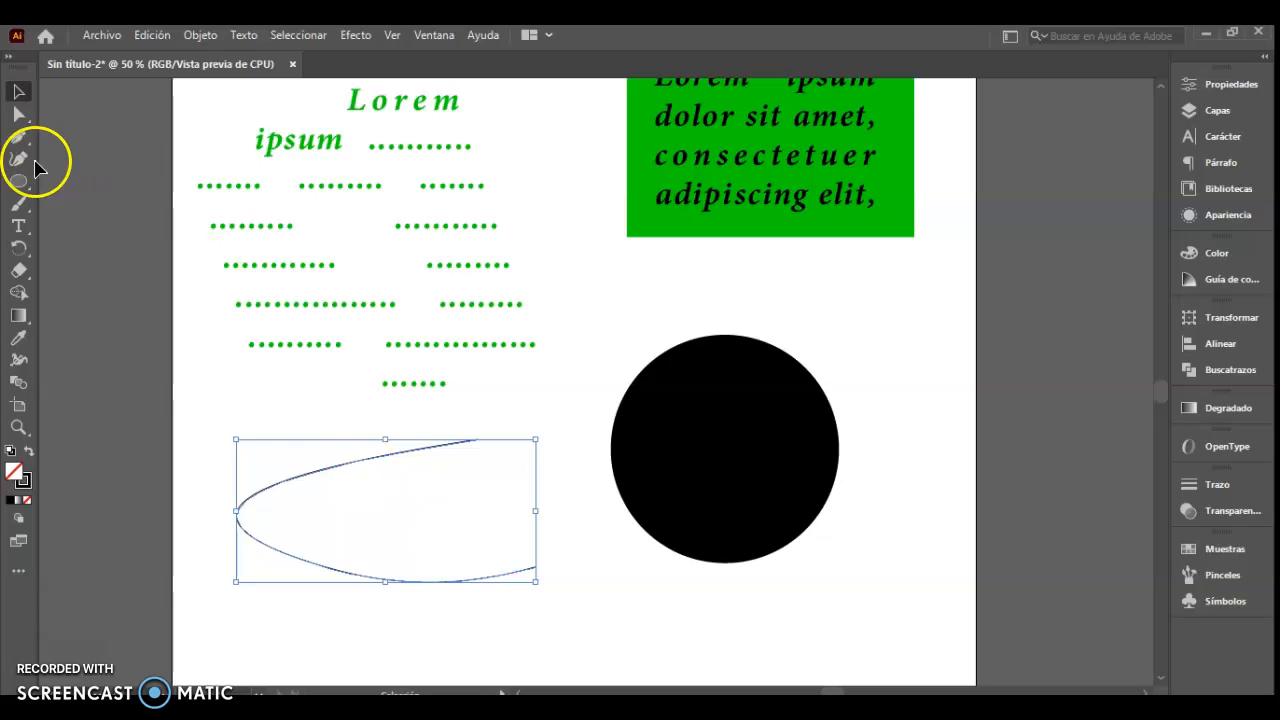
# Paint a long wavy black stroke with the Paintbrush tool below the curve and the circle, leaving nothing selected
pyautogui.click(18, 204)
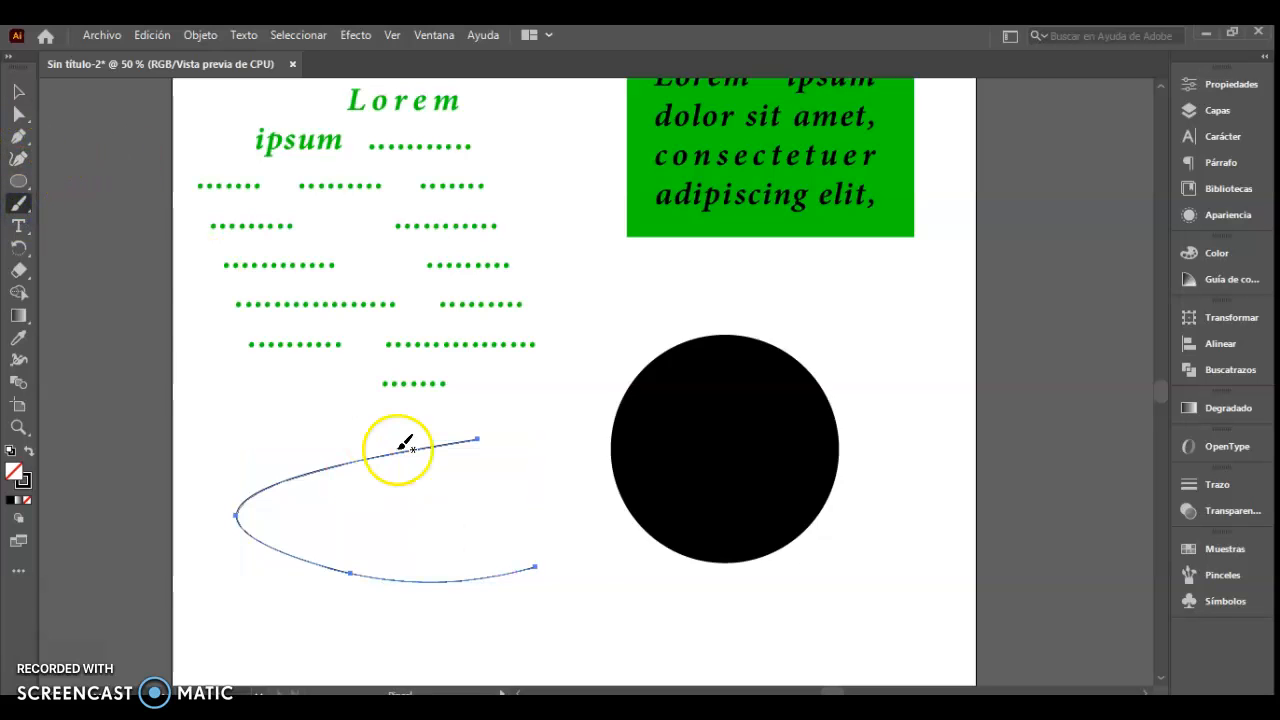
pyautogui.moveTo(634, 577); pyautogui.dragTo(654, 277)
pyautogui.moveTo(289, 474)
pyautogui.mouseDown()
pyautogui.moveTo(374, 461)
pyautogui.moveTo(608, 491)
pyautogui.moveTo(728, 425)
pyautogui.moveTo(775, 430)
pyautogui.mouseUp()
pyautogui.click(18, 92)
pyautogui.moveTo(925, 318); pyautogui.dragTo(928, 448)
pyautogui.click(757, 294)
pyautogui.click(576, 272)
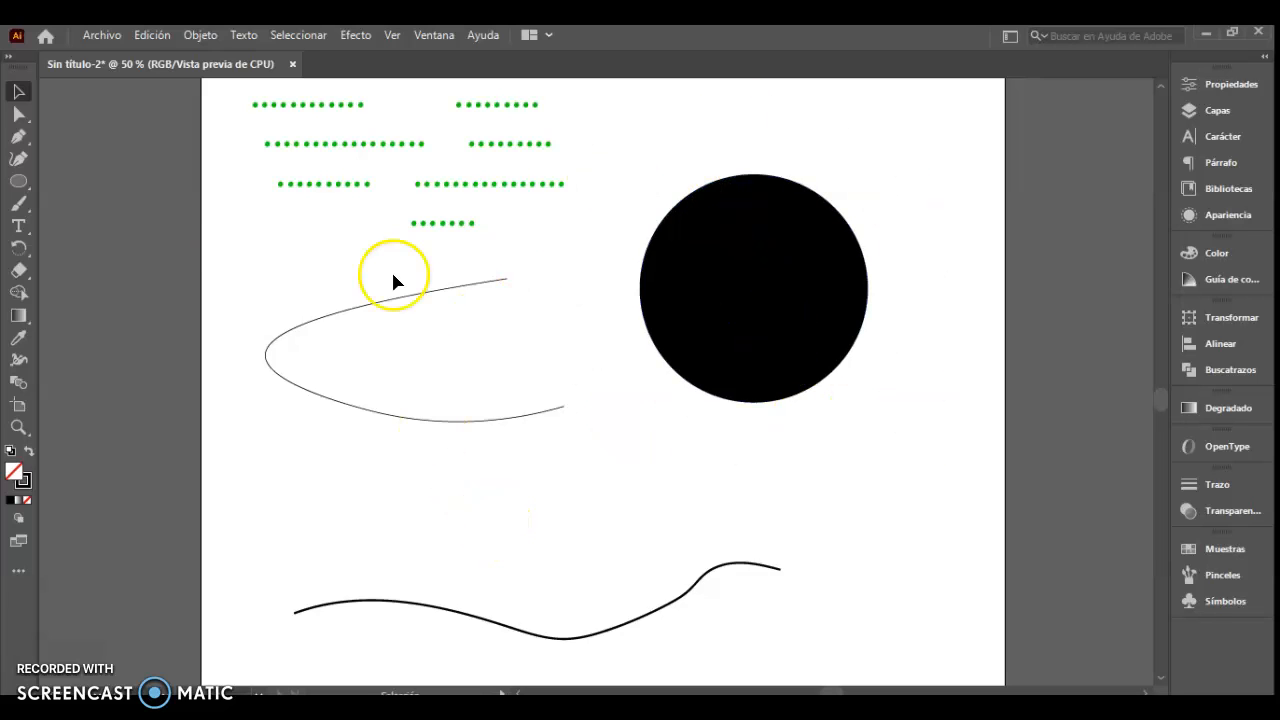
# Place "Lorem ipsum" placeholder text along the black circle's outline with the Type on a Path tool, starting near its top
pyautogui.click(17, 228)
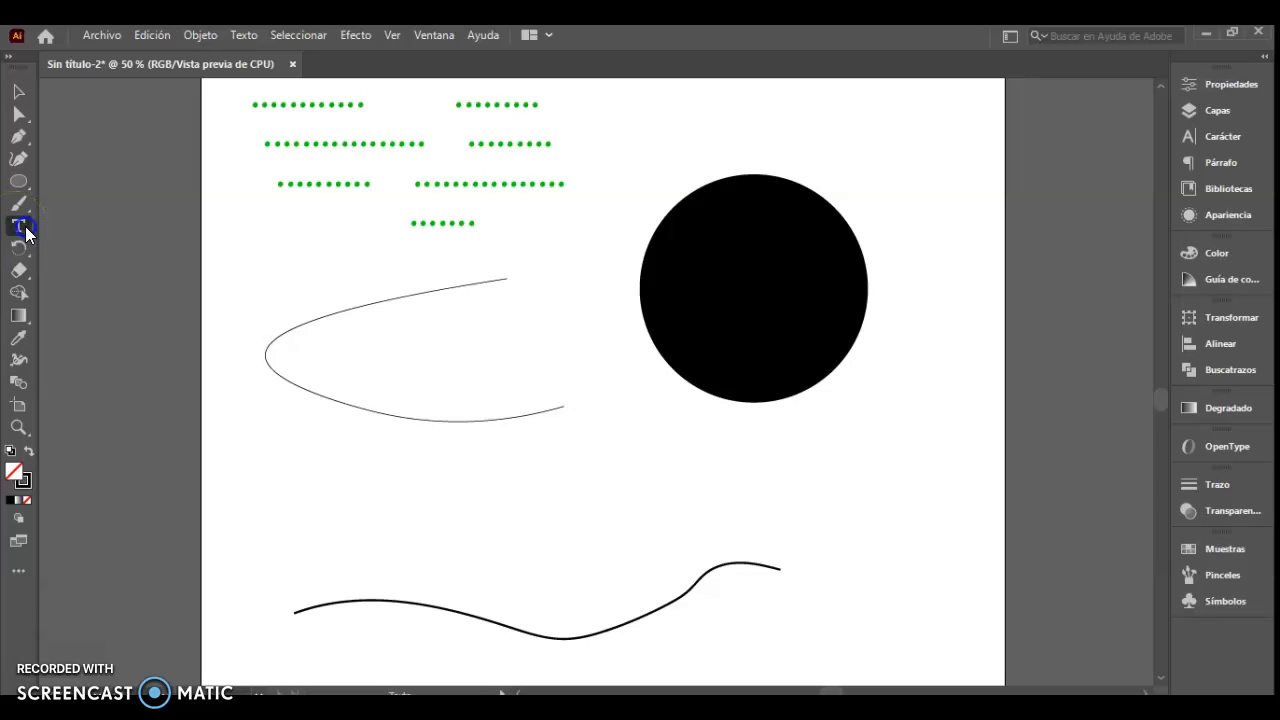
pyautogui.moveTo(25, 230); pyautogui.dragTo(121, 244)
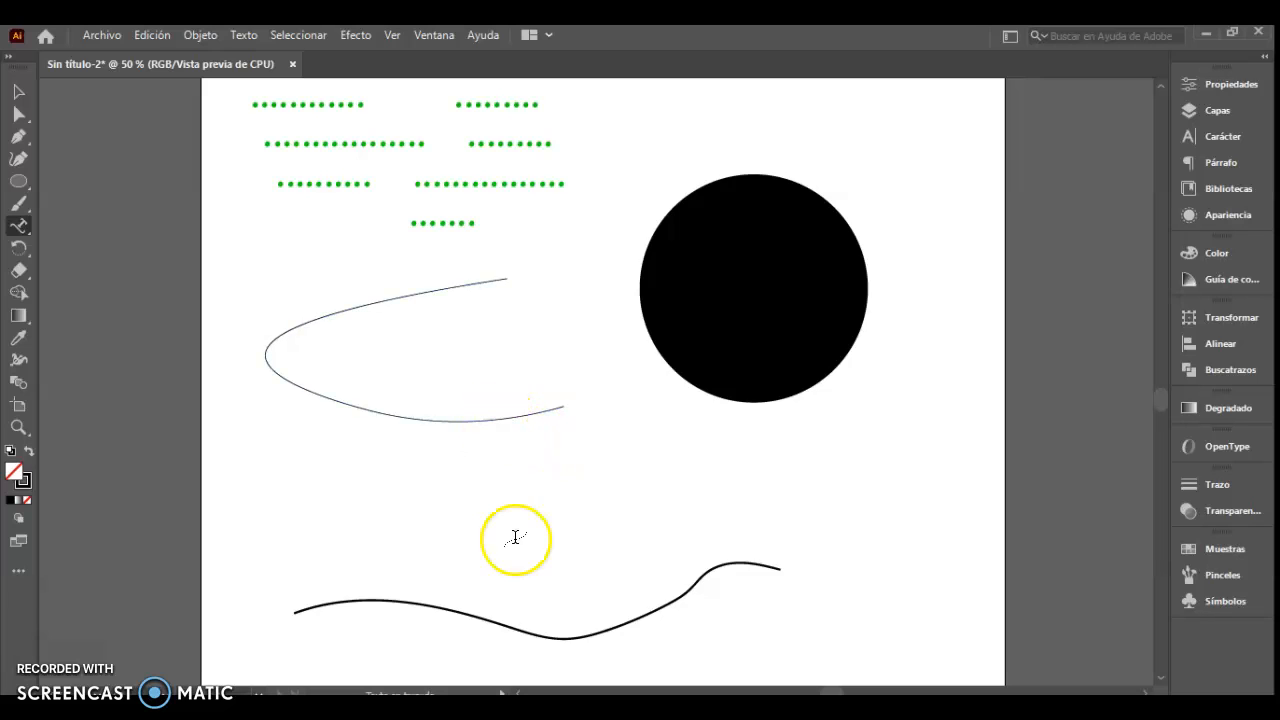
pyautogui.click(759, 172)
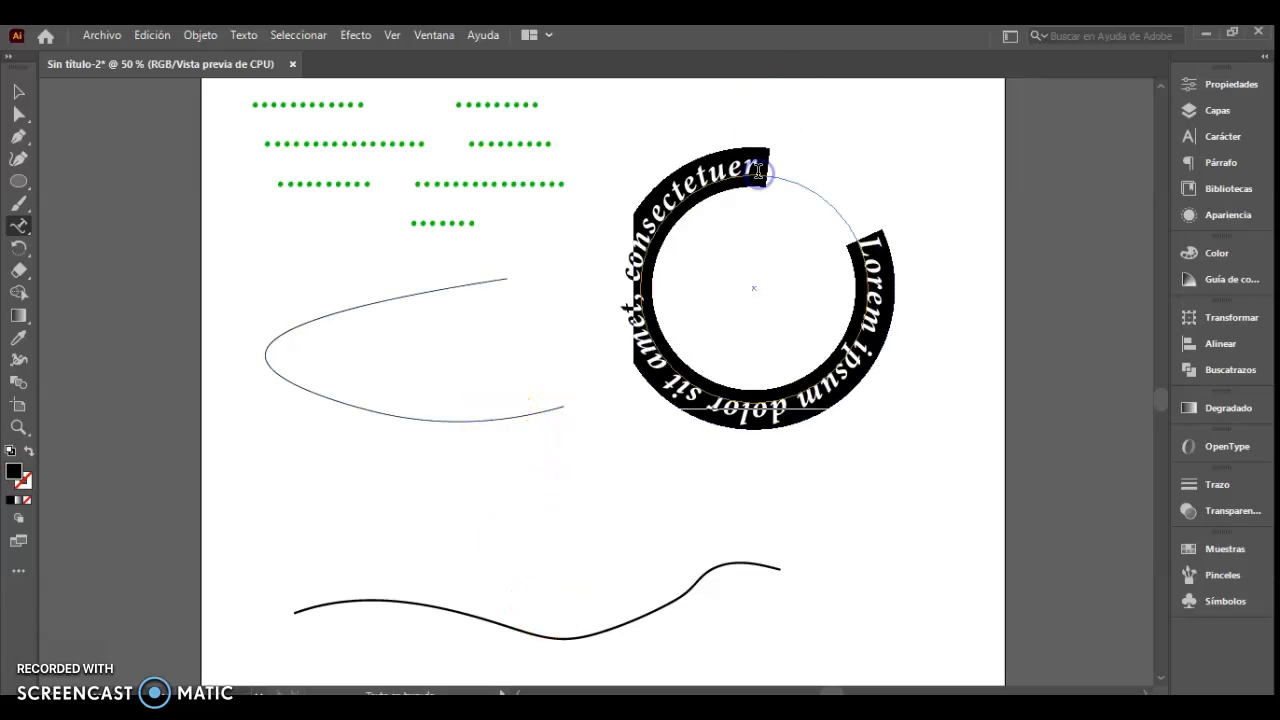
pyautogui.click(20, 95)
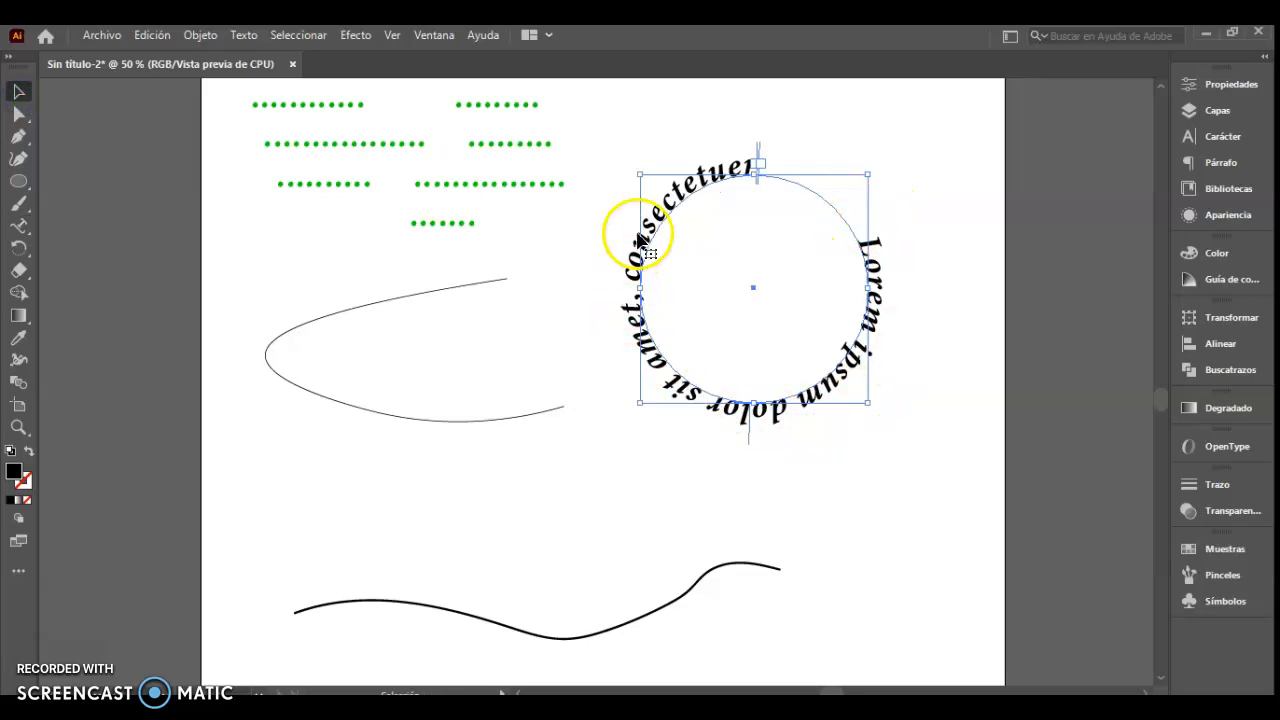
pyautogui.click(628, 328)
pyautogui.click(848, 290)
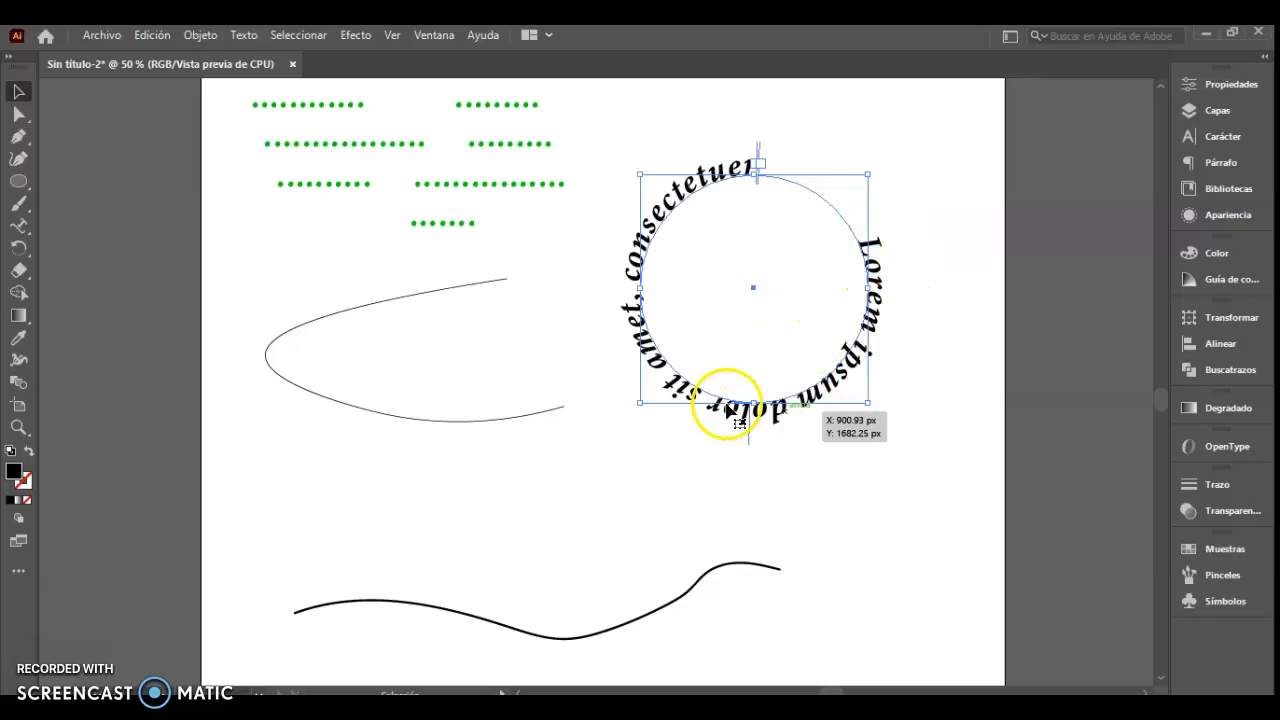
pyautogui.click(12, 234)
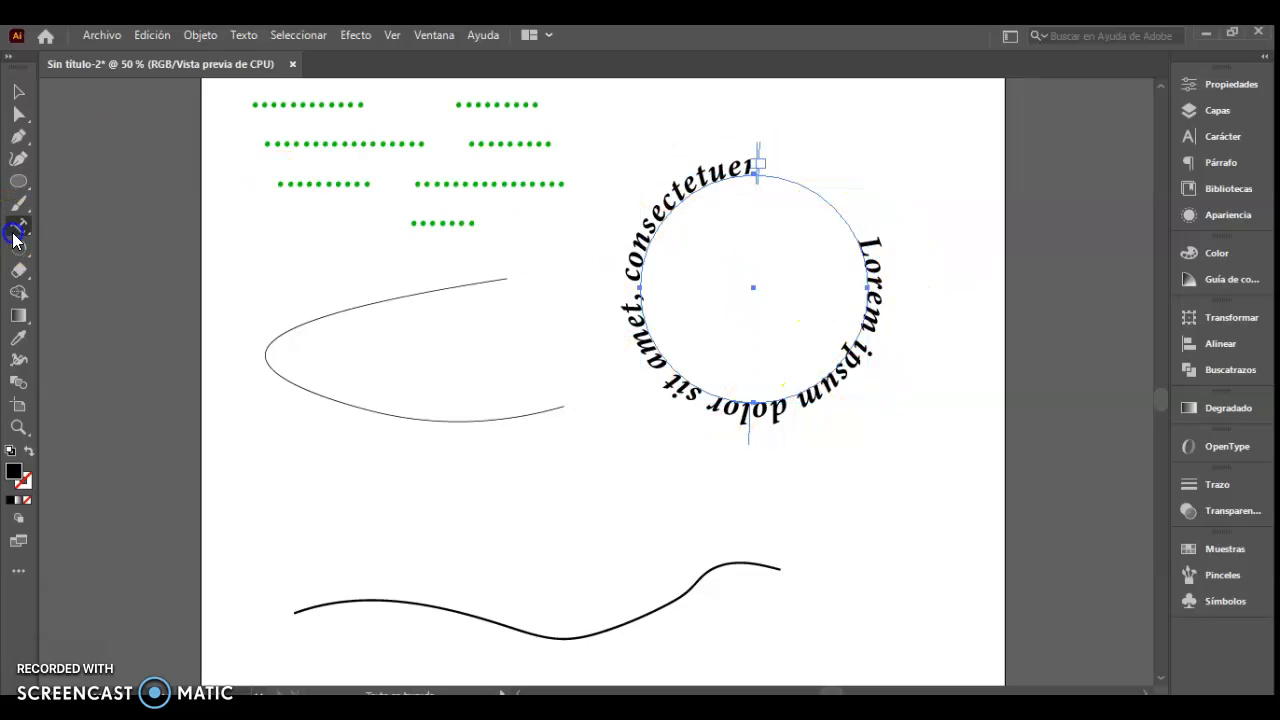
pyautogui.click(500, 277)
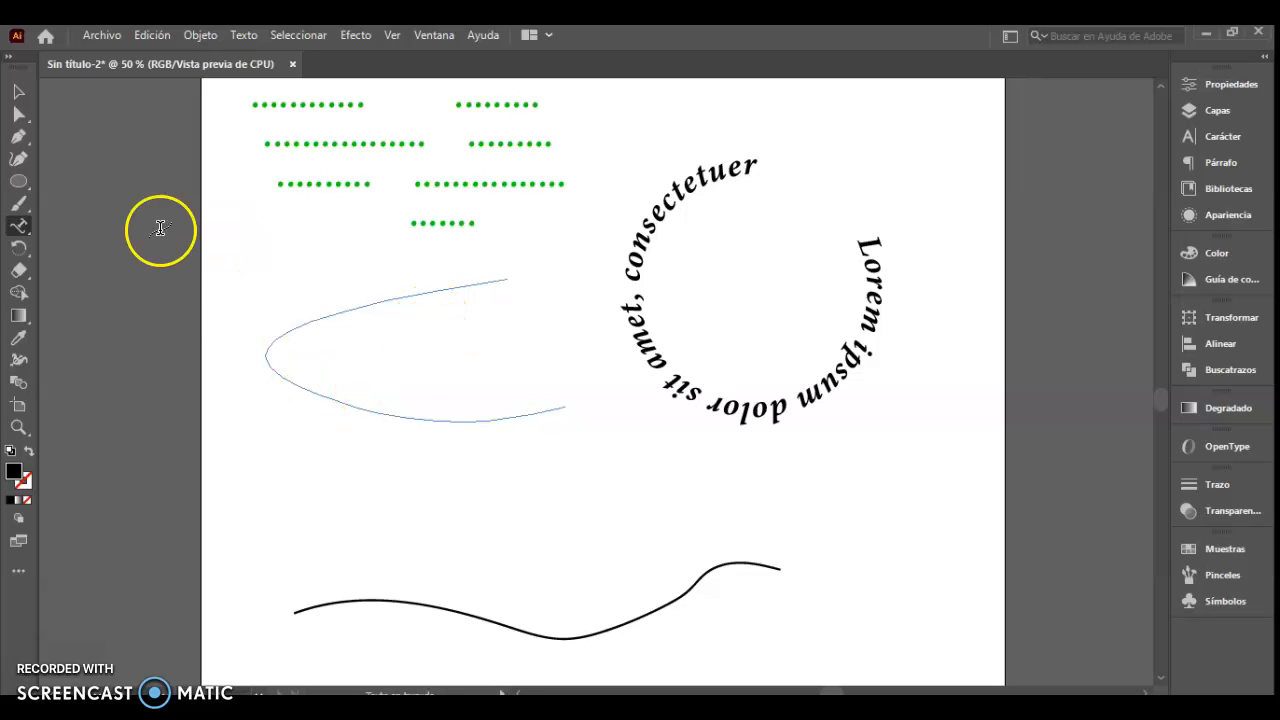
pyautogui.click(18, 91)
pyautogui.hotkey('ctrl', 'z')
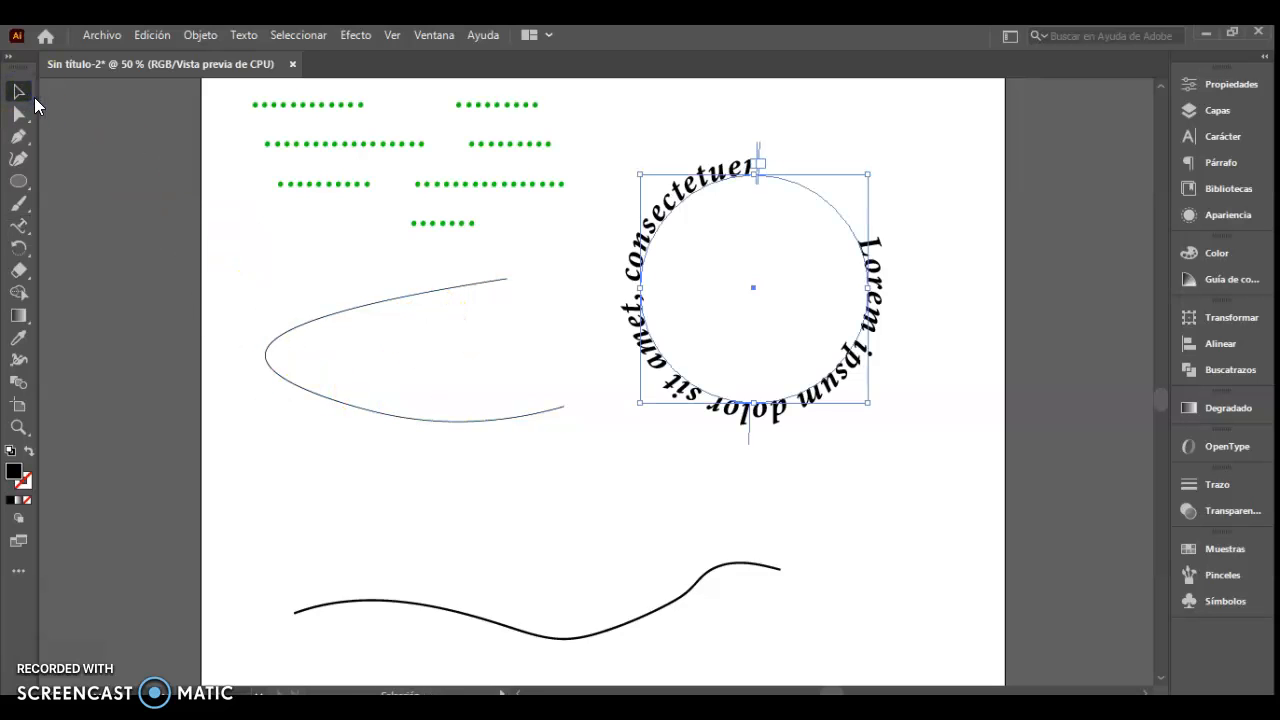
# Place "Lorem ipsum" placeholder text along the open curved path with the Type on a Path tool, starting at its lower-left bend
pyautogui.click(19, 228)
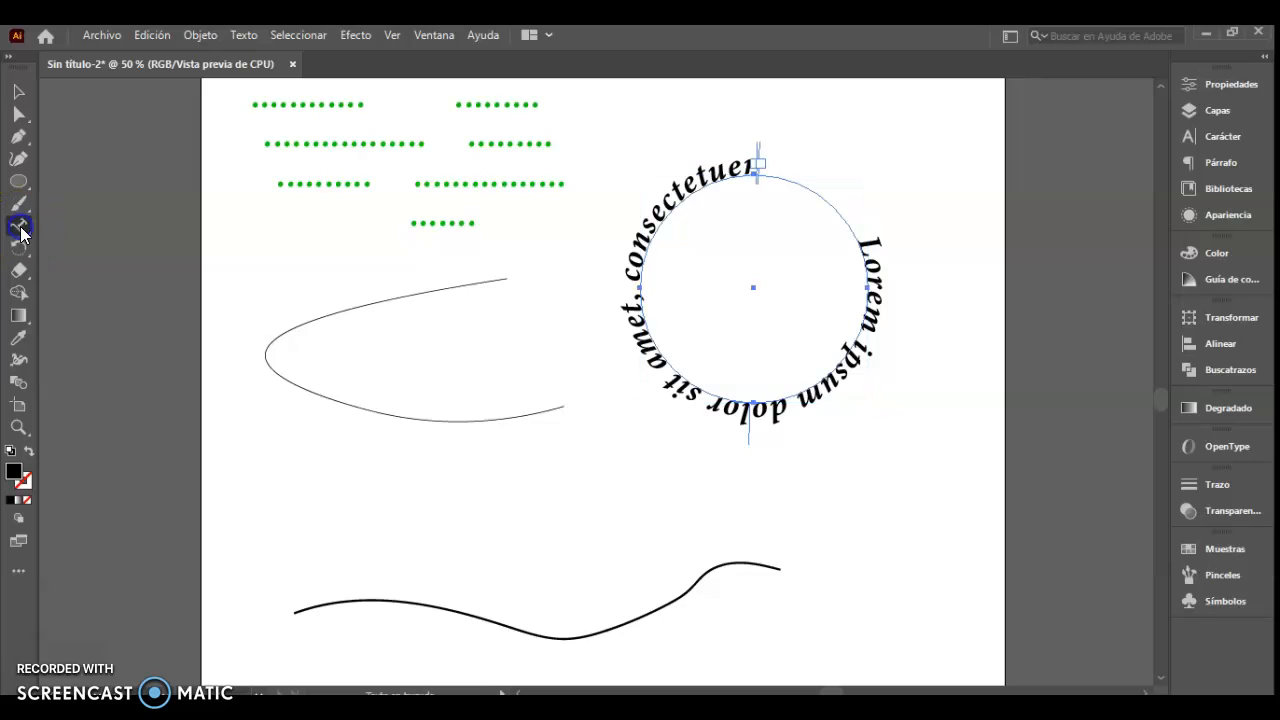
pyautogui.click(296, 382)
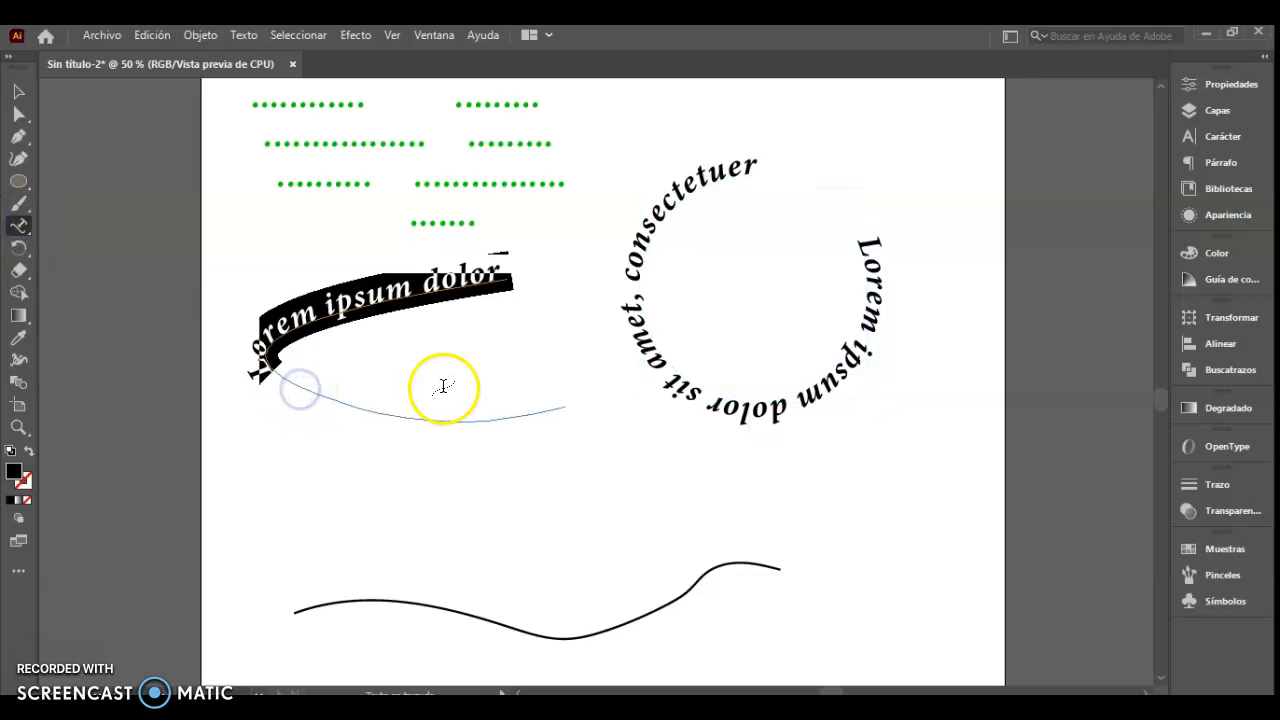
# Place "Lorem ipsum" placeholder text along the wavy stroke with the Type on a Path tool, starting just before its lowest dip
pyautogui.click(18, 91)
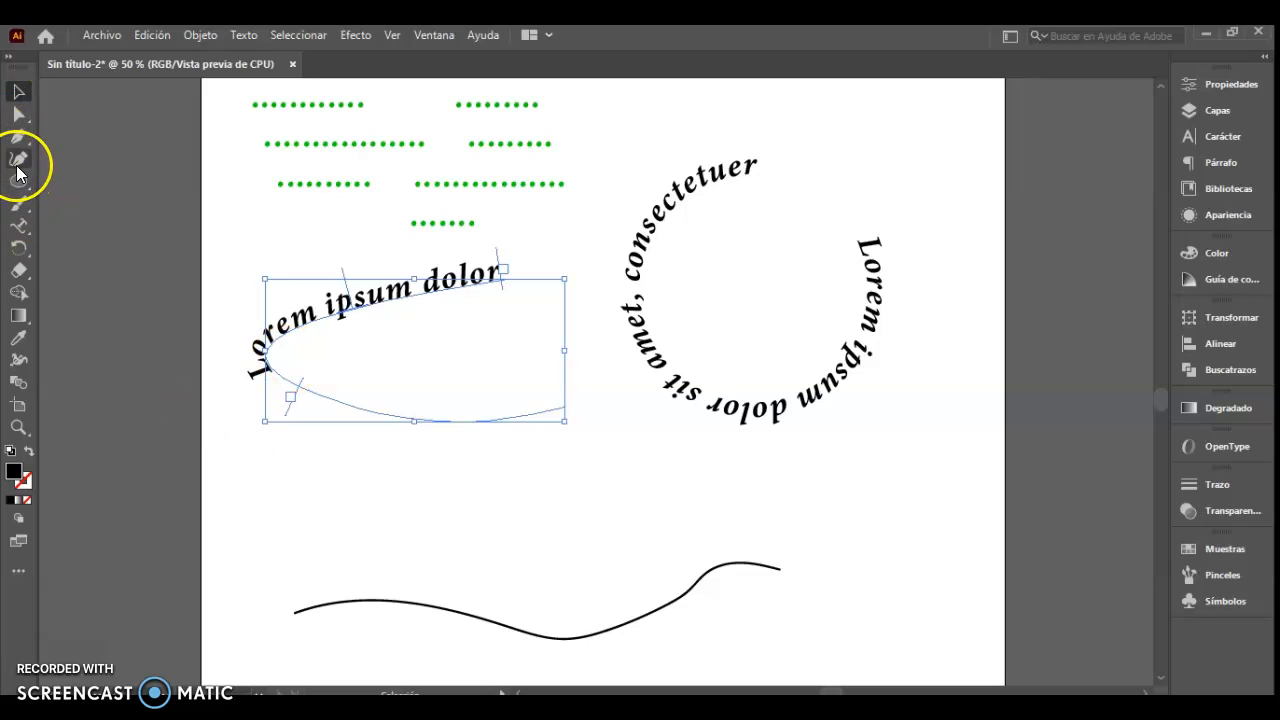
pyautogui.click(18, 226)
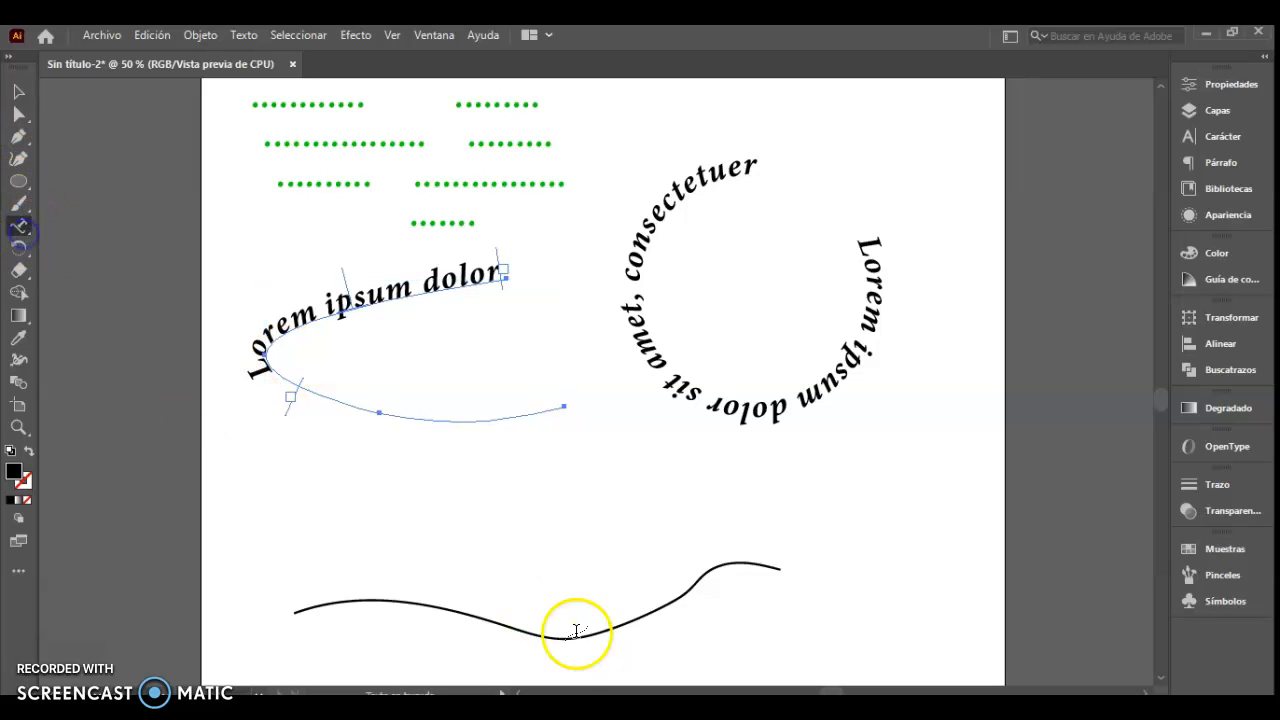
pyautogui.click(507, 625)
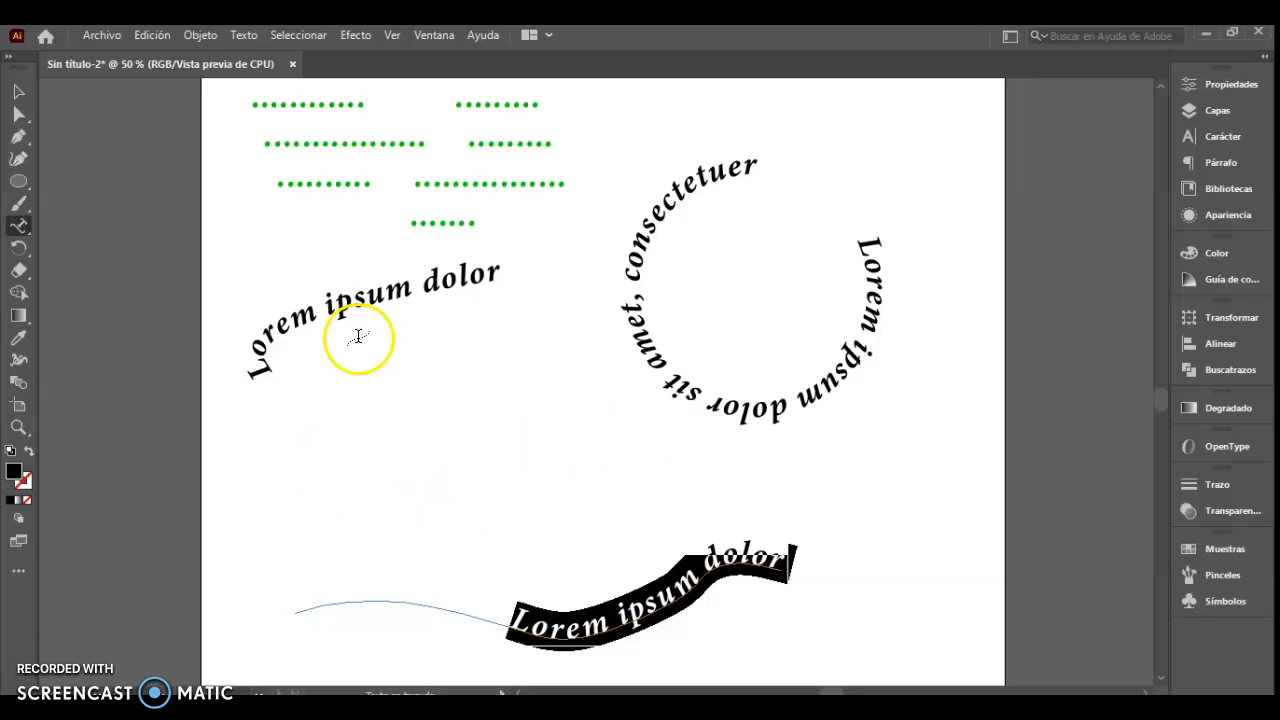
pyautogui.press('Escape')
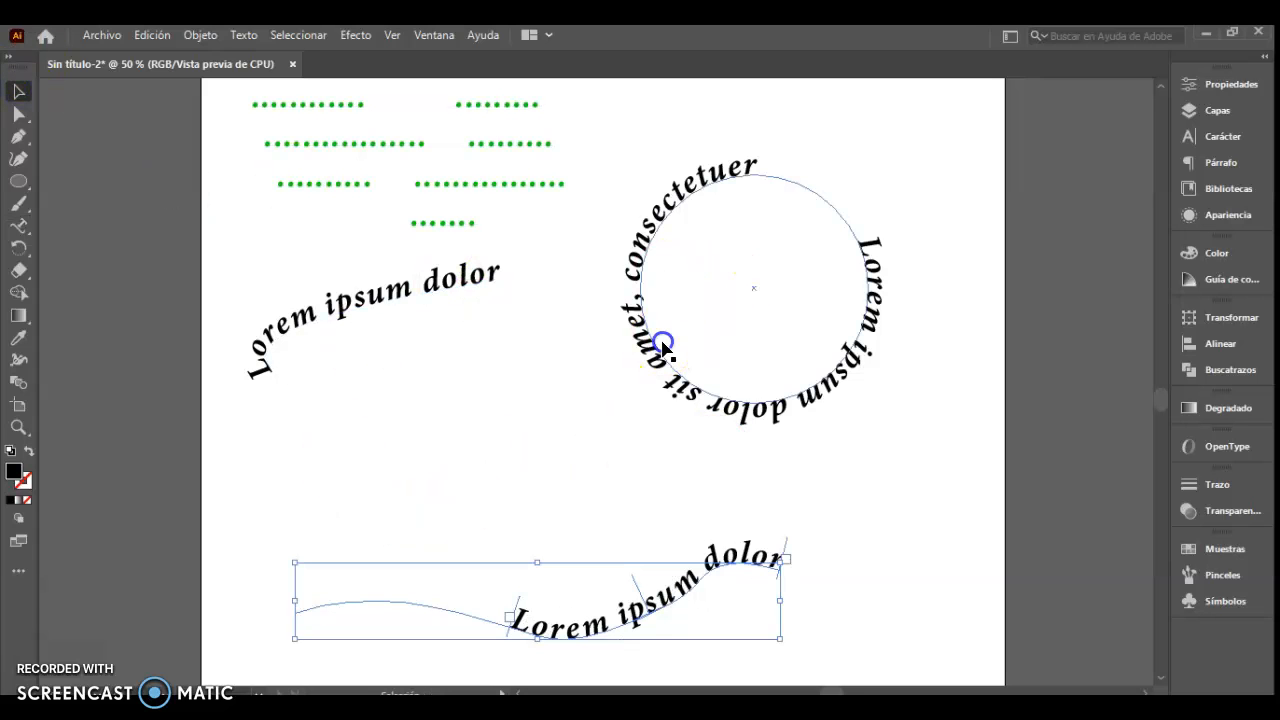
# Extend the circle text's path range to the circle's top with the Direct Selection tool and centre-align its paragraph
pyautogui.click(329, 322)
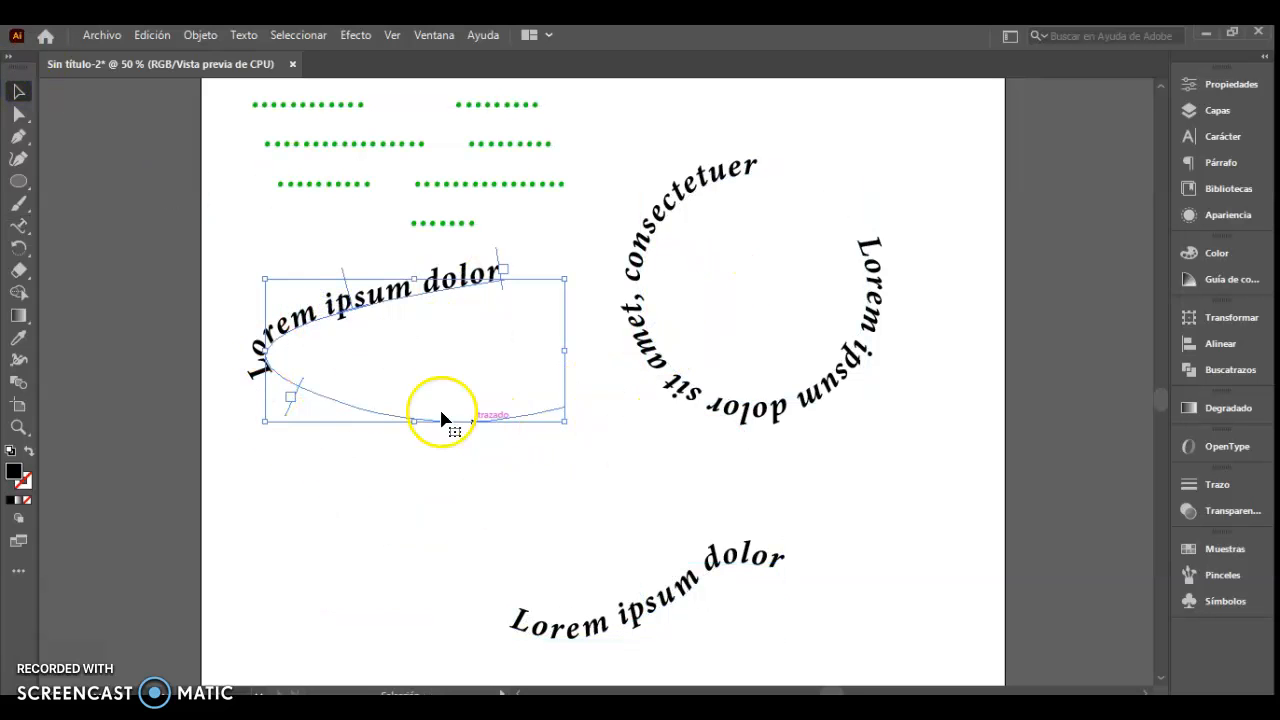
pyautogui.click(18, 118)
pyautogui.moveTo(646, 214); pyautogui.dragTo(771, 178)
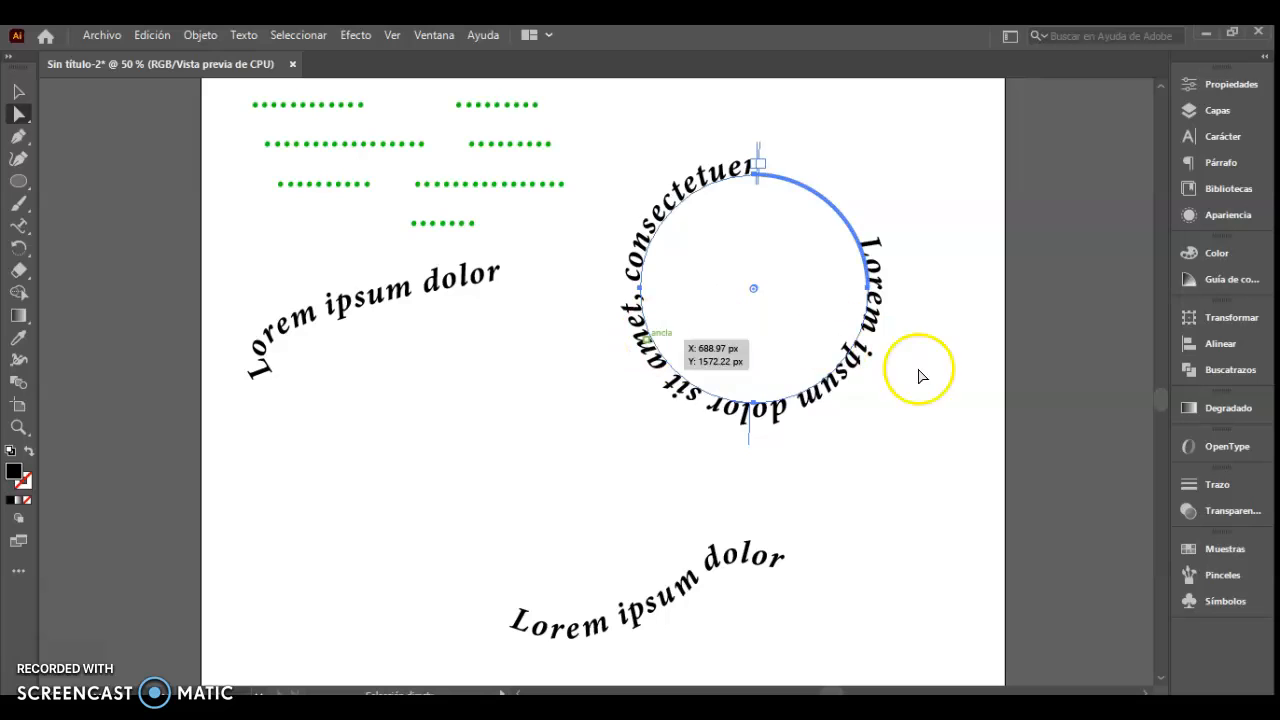
pyautogui.click(1221, 163)
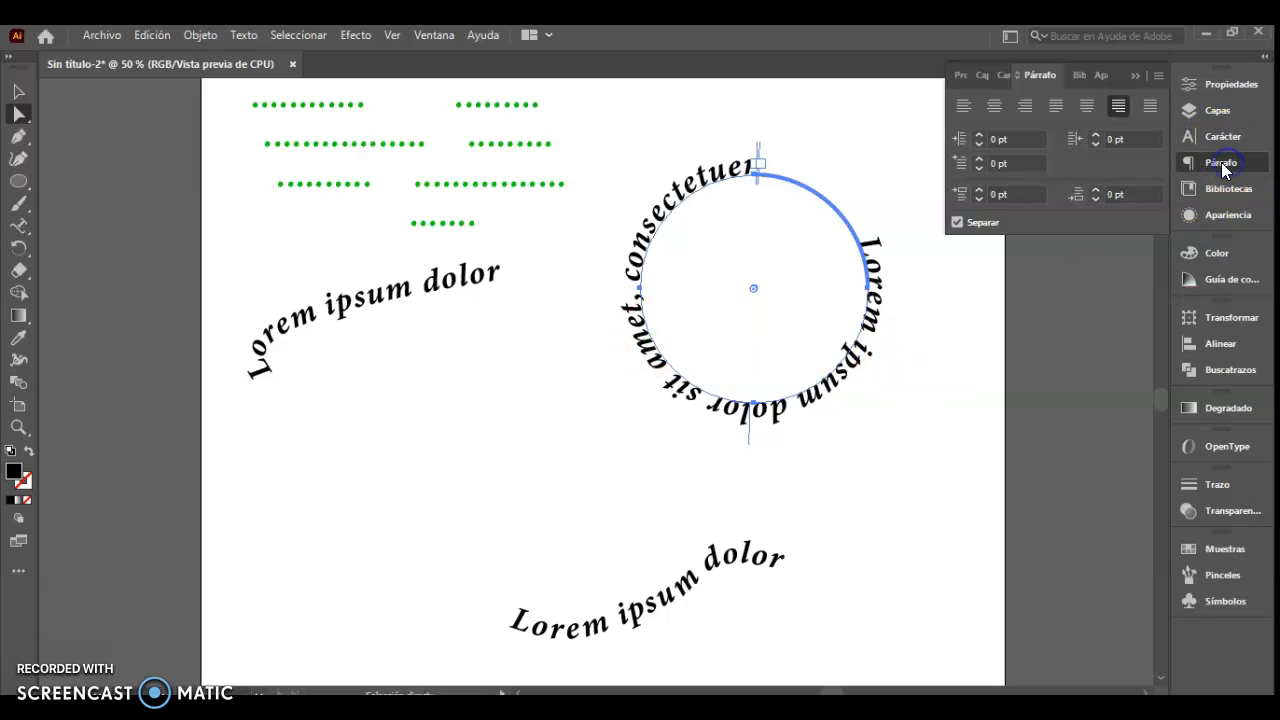
pyautogui.click(994, 107)
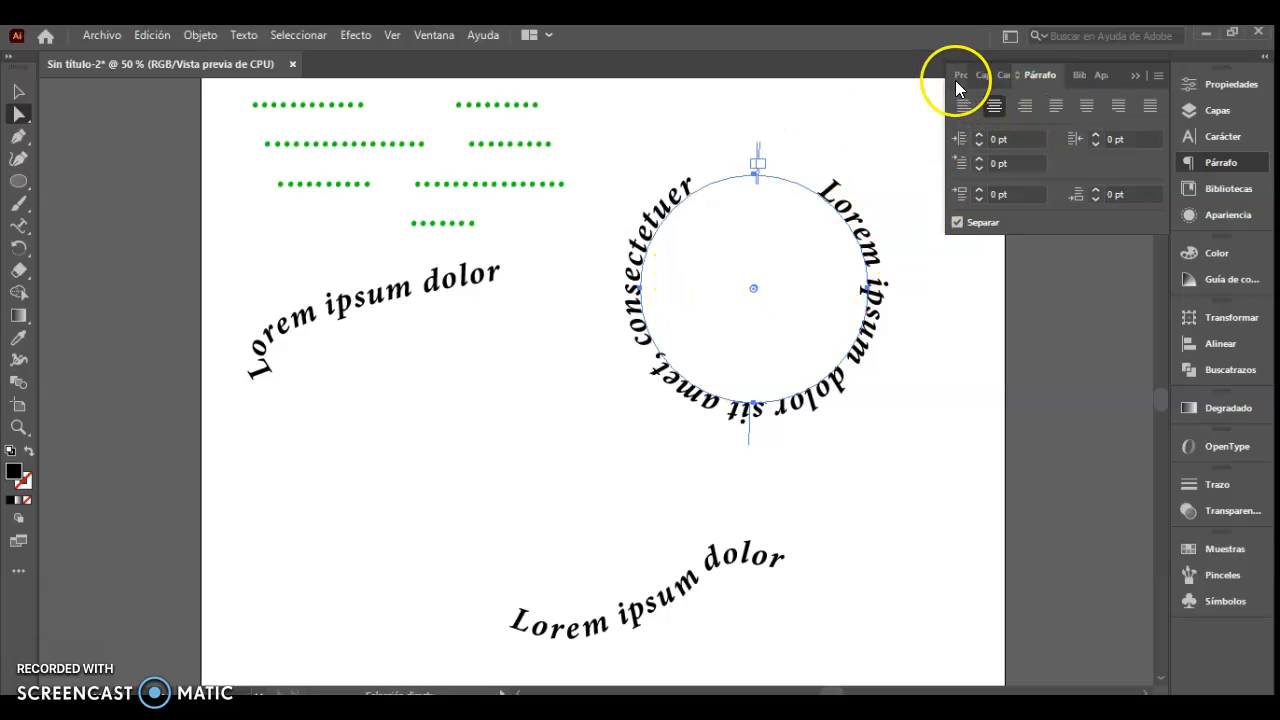
# Set the circle text's tracking to 62 and justify all its lines so the words spread around the whole circle
pyautogui.click(1004, 77)
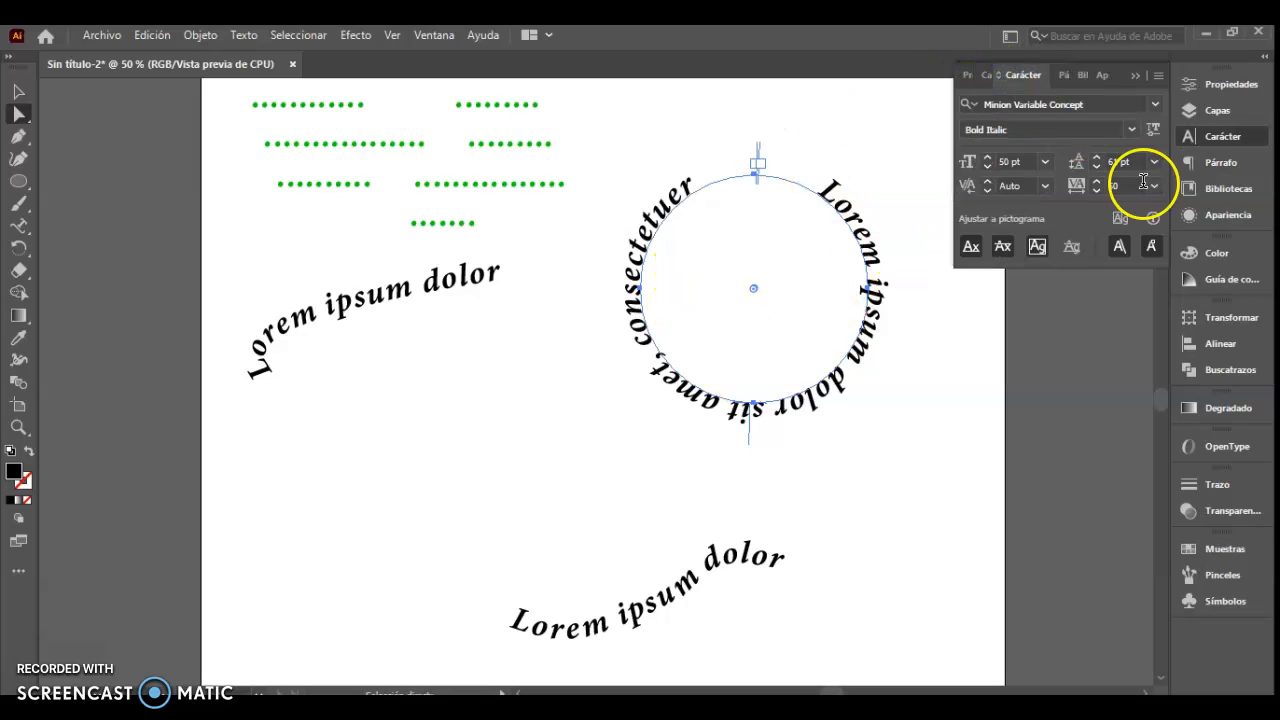
pyautogui.click(1097, 181)
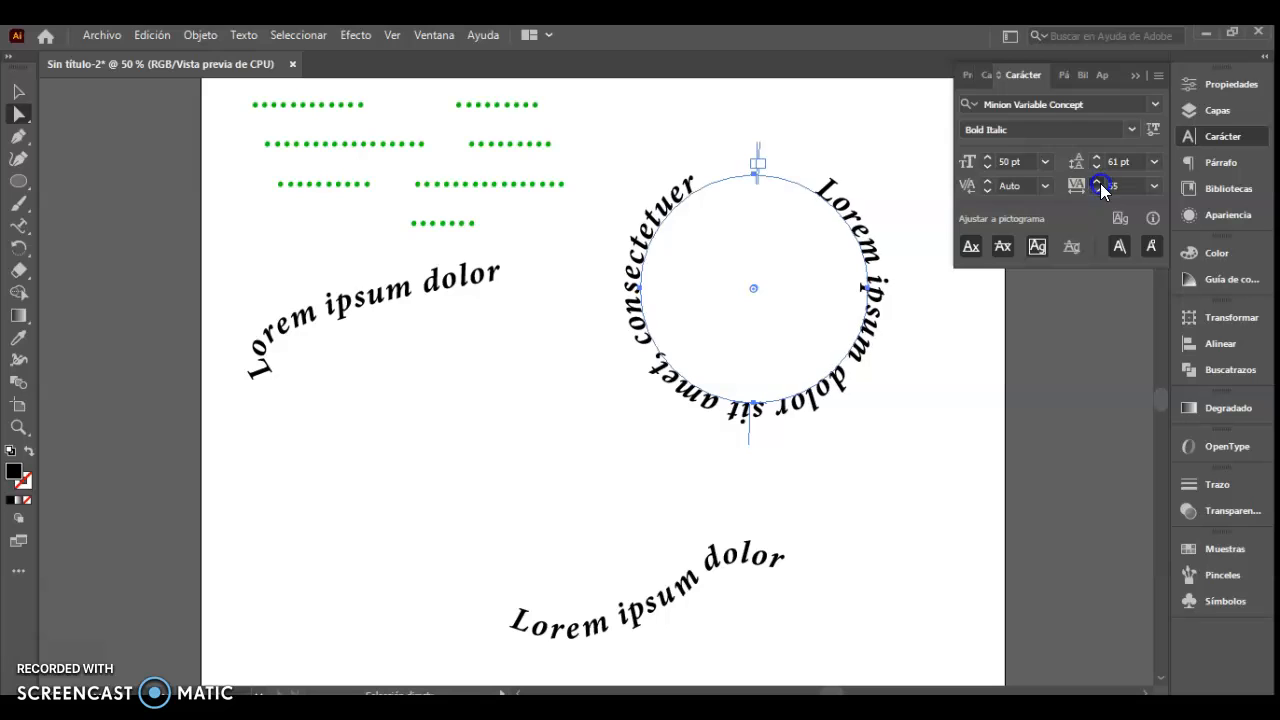
pyautogui.click(1097, 182)
pyautogui.click(1097, 182)
pyautogui.click(1097, 182)
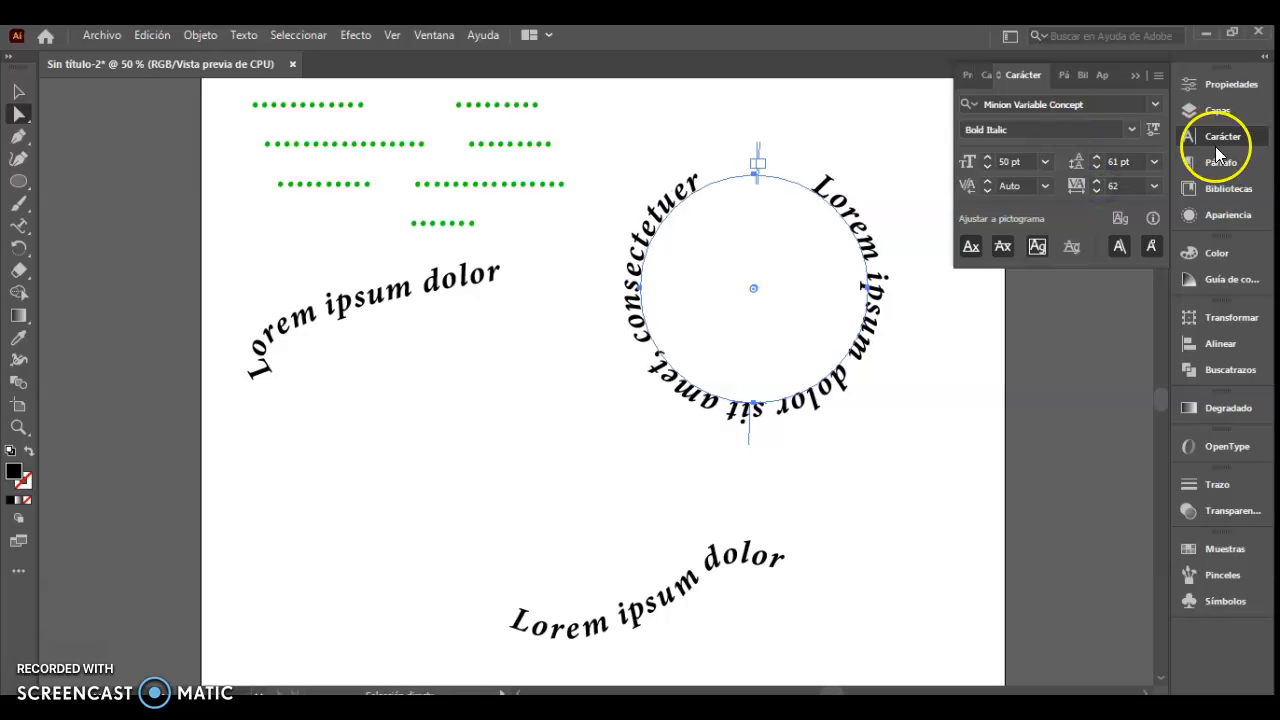
pyautogui.click(1227, 163)
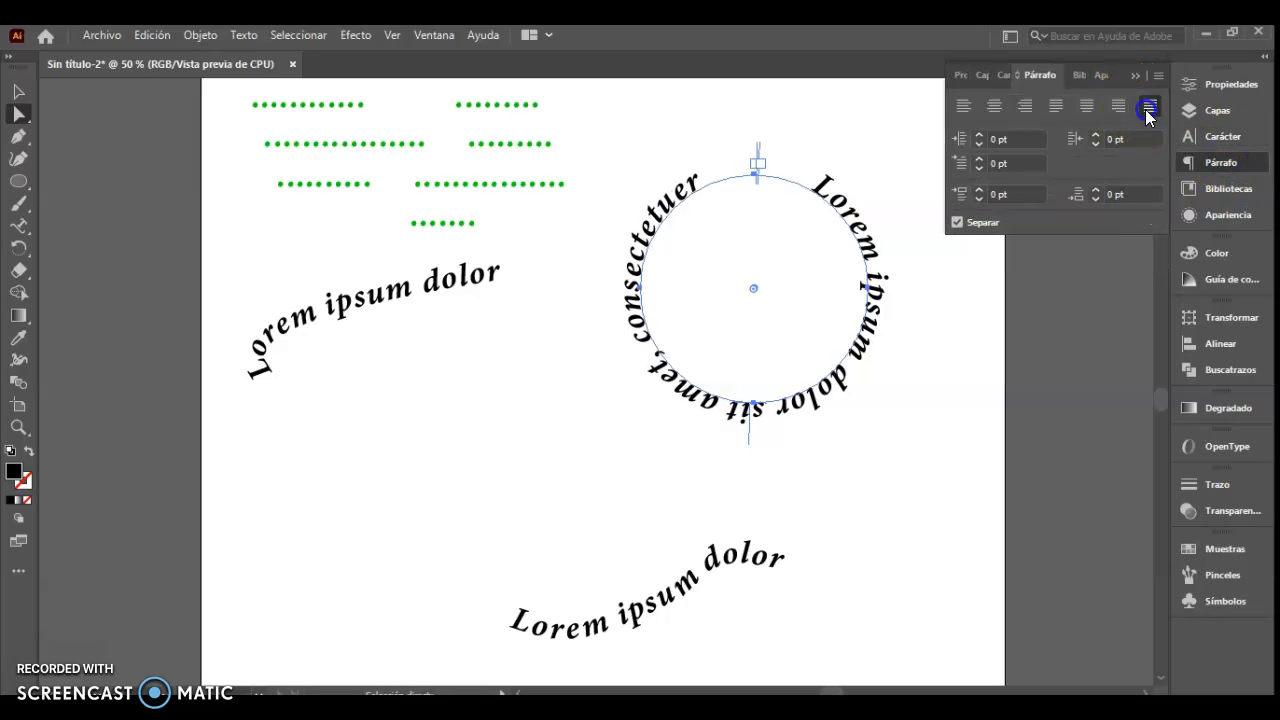
pyautogui.click(1150, 105)
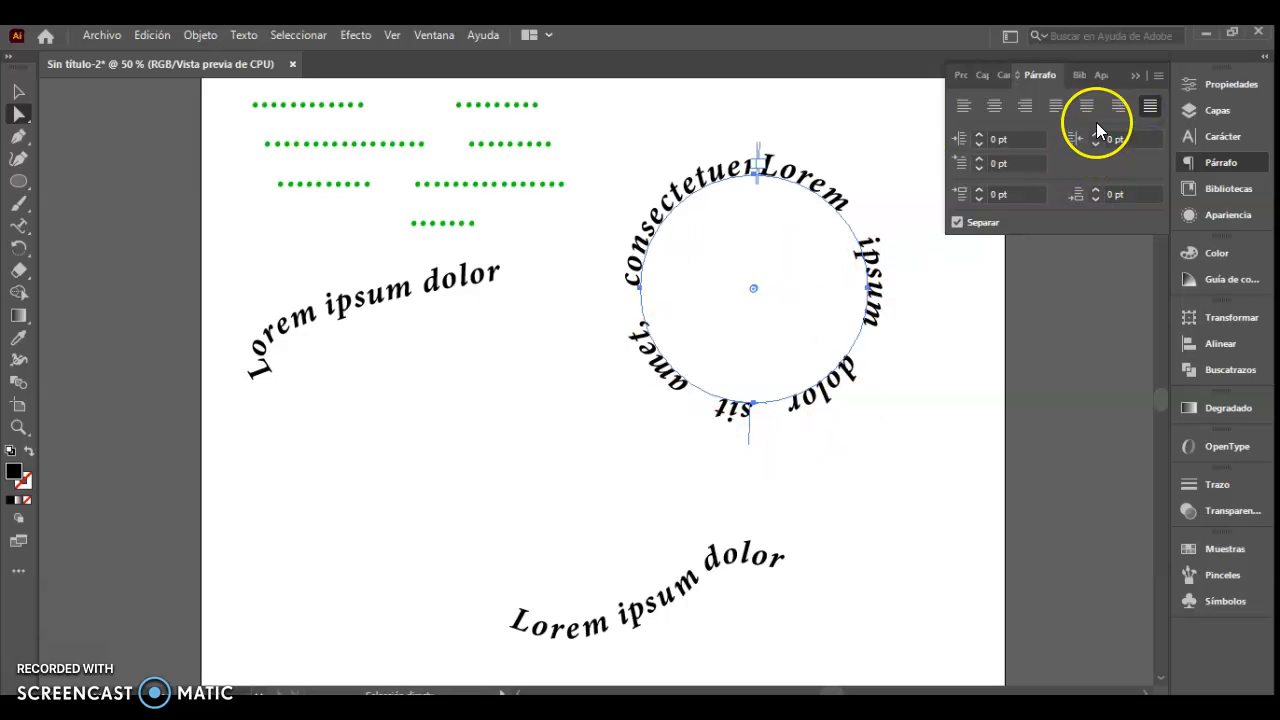
# Move the open curve text's start bracket to the end of the lower arm and its end bracket back from the upper arm's tip
pyautogui.click(391, 304)
pyautogui.click(390, 306)
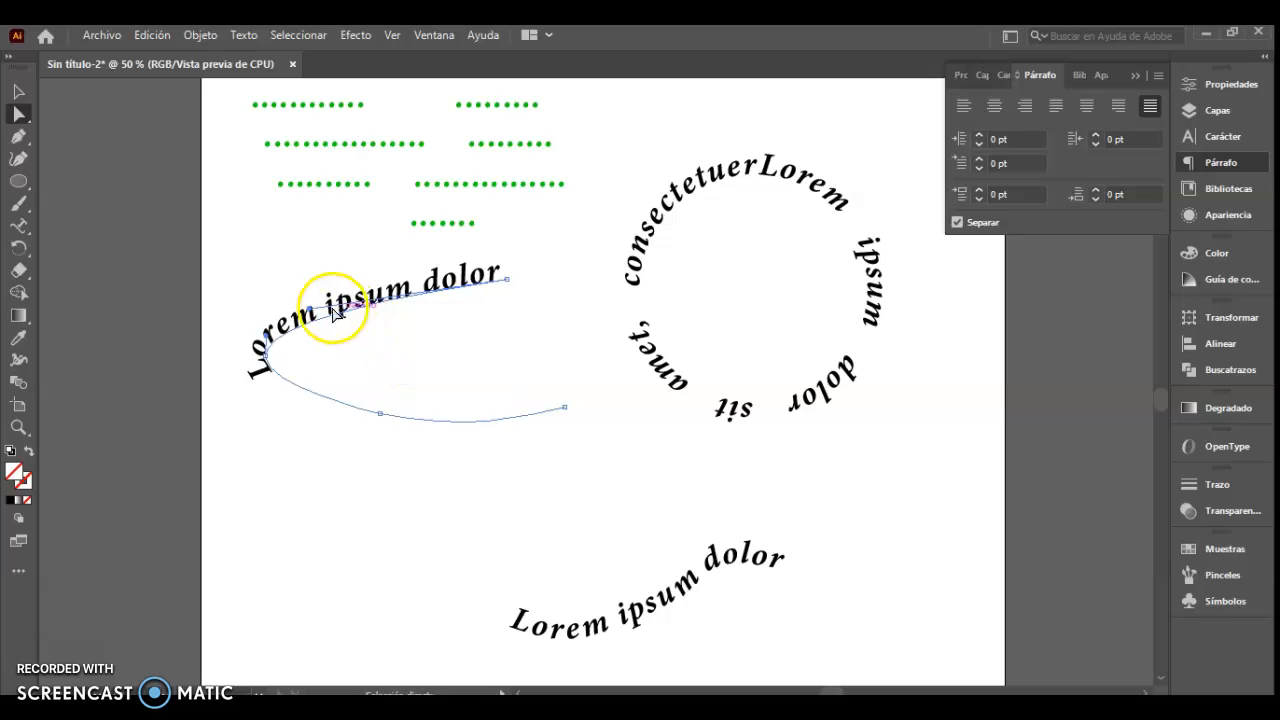
pyautogui.click(18, 92)
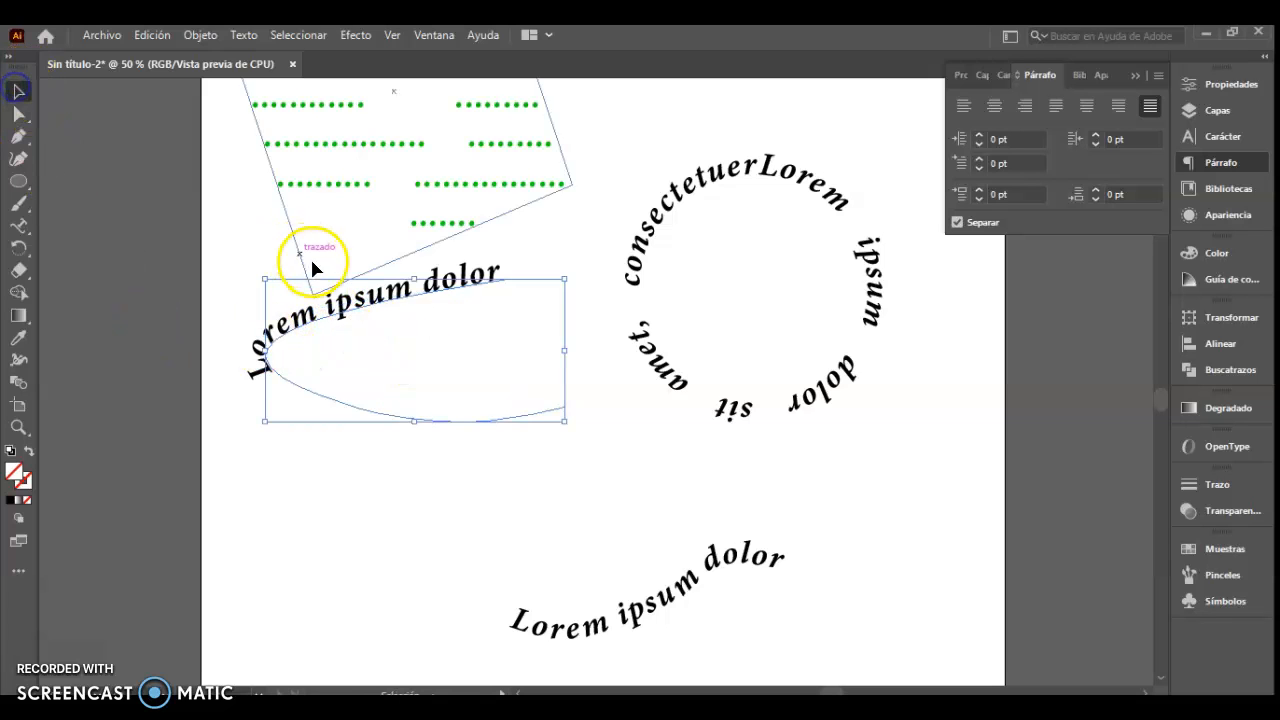
pyautogui.click(18, 114)
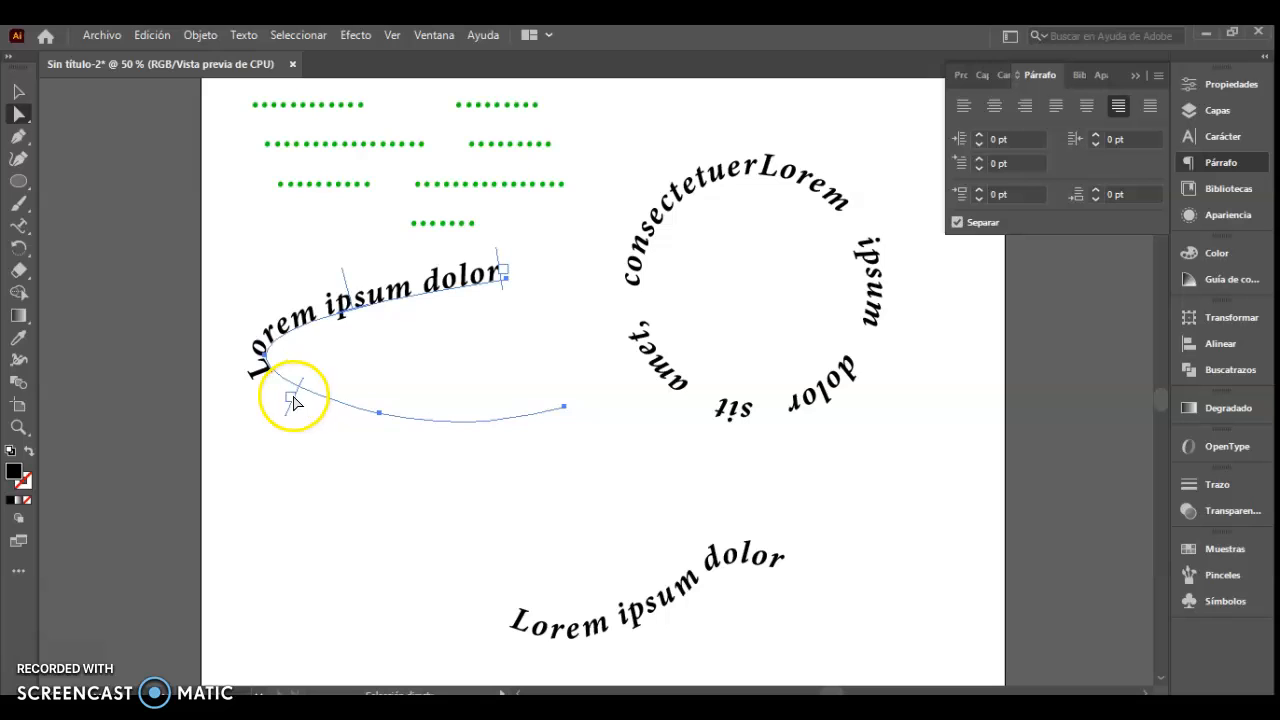
pyautogui.moveTo(295, 399); pyautogui.dragTo(538, 426)
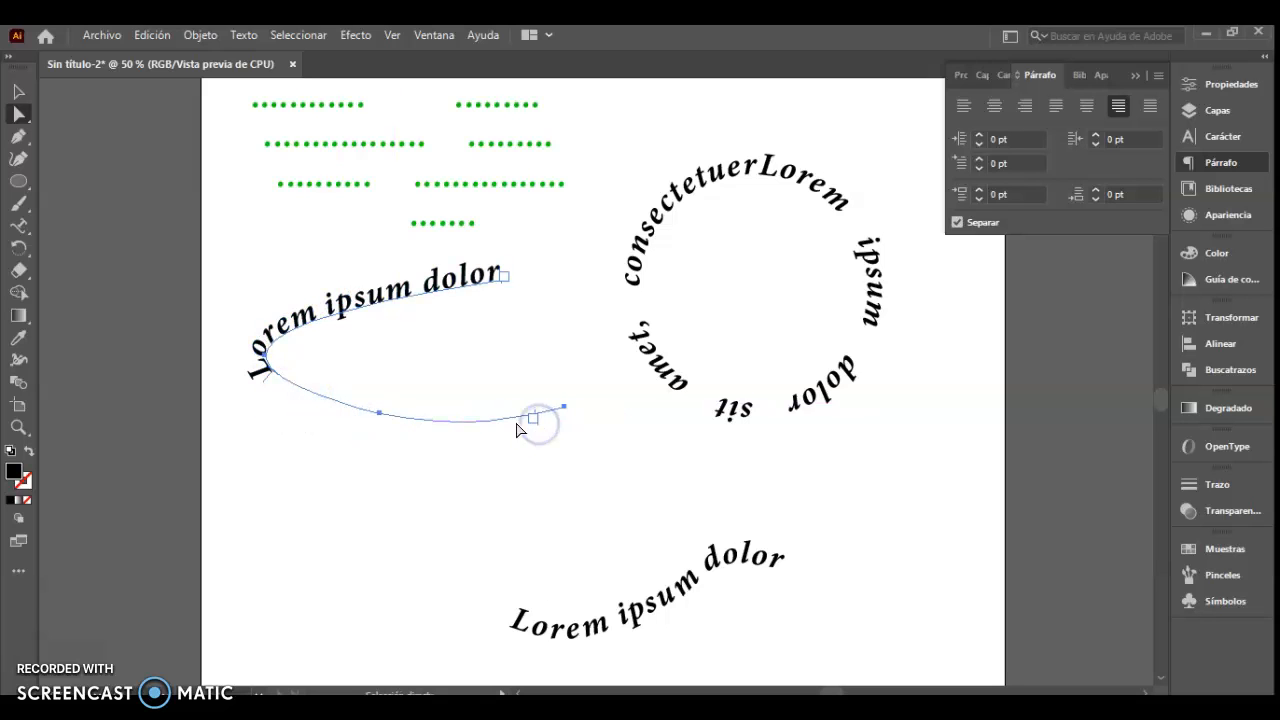
pyautogui.click(267, 374)
pyautogui.moveTo(268, 385); pyautogui.dragTo(381, 437)
pyautogui.click(291, 412)
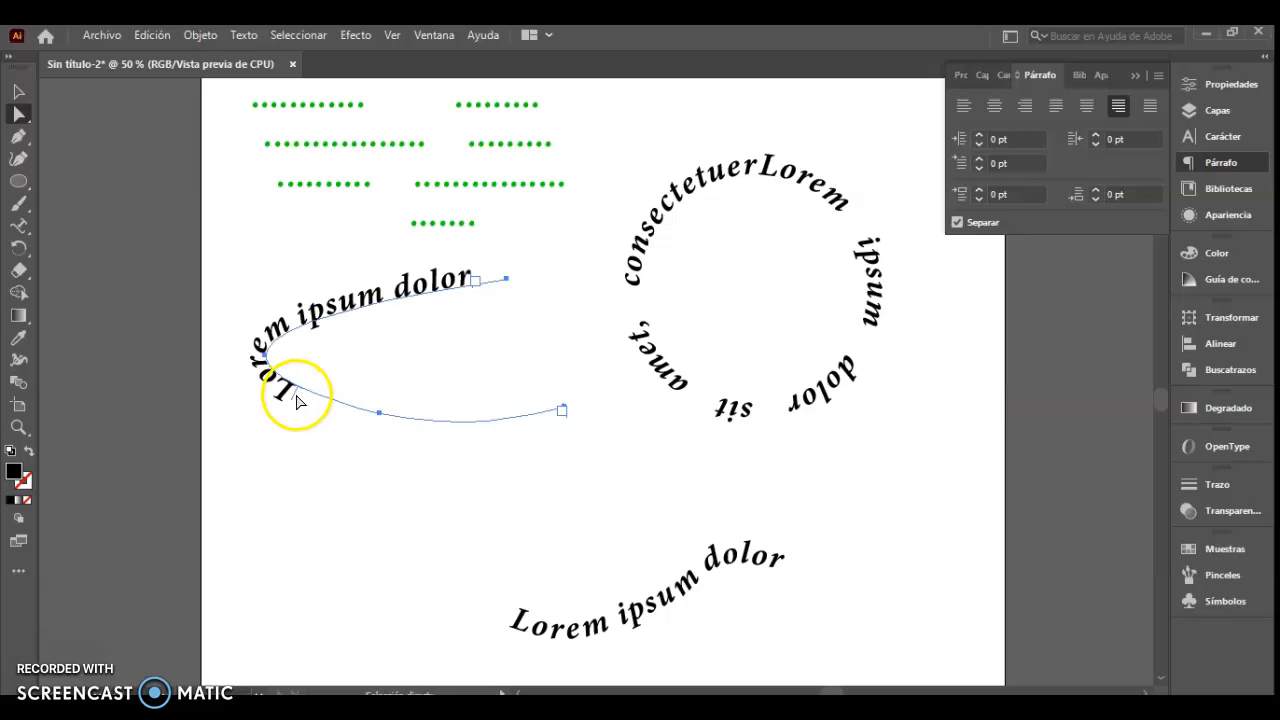
# Shift the open curve slightly down and right and adjust its brackets so the text wraps outside the bend from lower to upper arm
pyautogui.moveTo(296, 400); pyautogui.dragTo(423, 435)
pyautogui.moveTo(563, 421); pyautogui.dragTo(320, 393)
pyautogui.moveTo(265, 352); pyautogui.dragTo(300, 334)
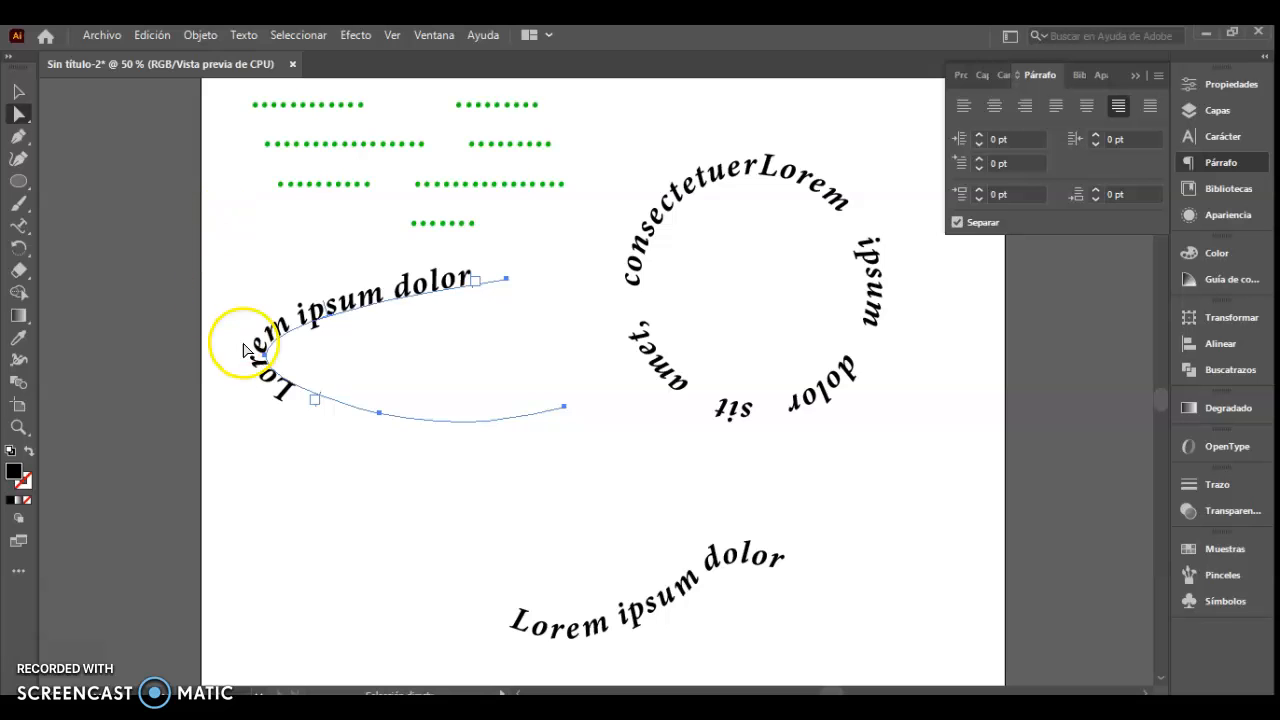
pyautogui.moveTo(322, 312); pyautogui.dragTo(296, 410)
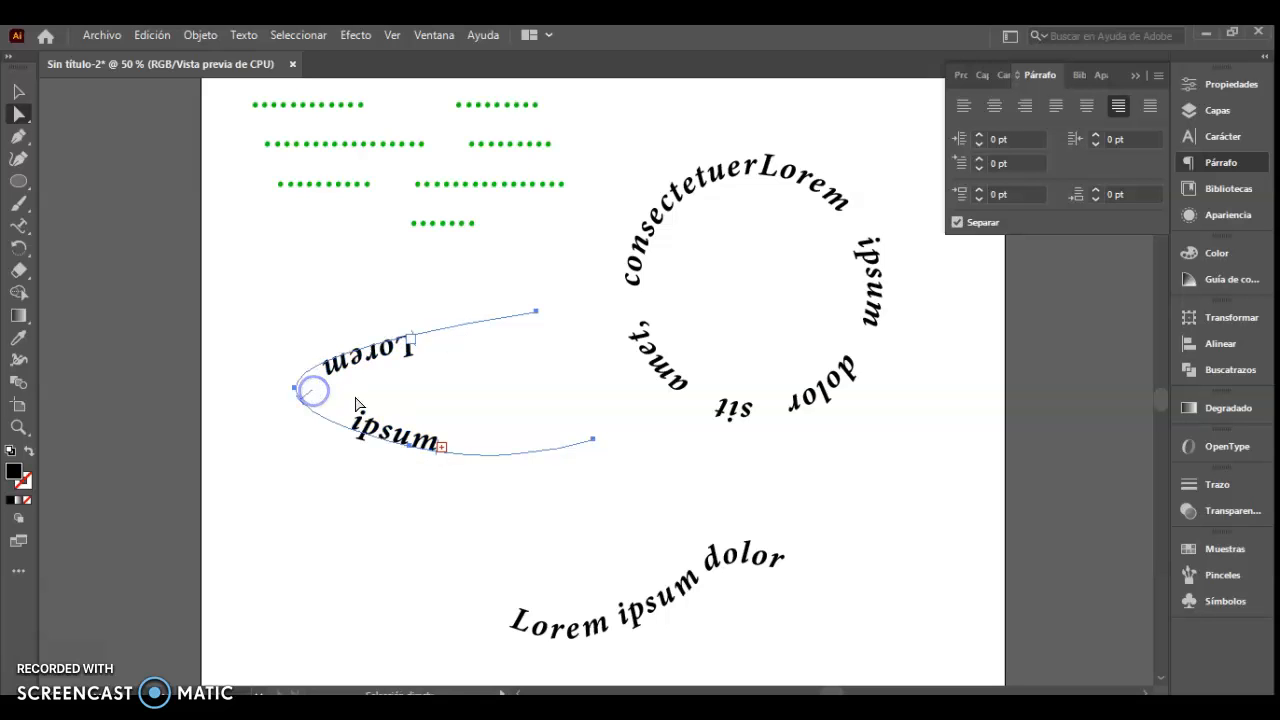
pyautogui.moveTo(322, 414); pyautogui.dragTo(423, 471)
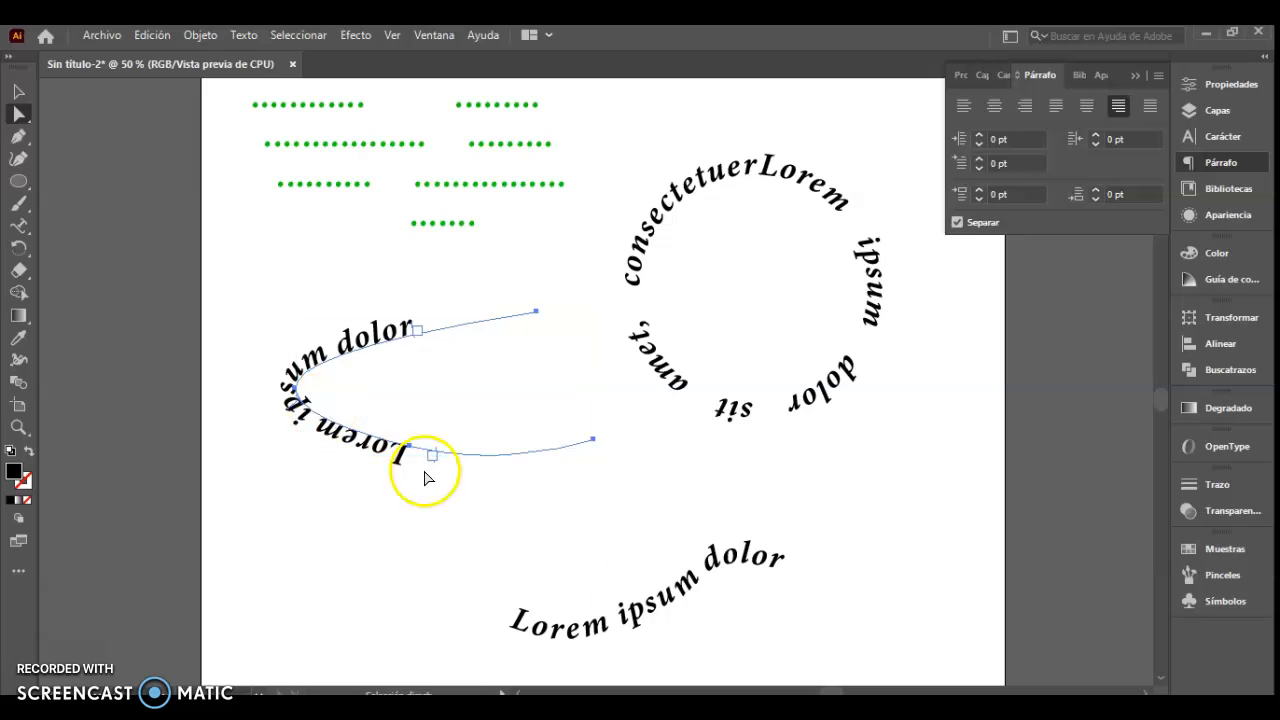
# Extend the wavy path's text range to both path ends, flip the text to the underside and centre-align it
pyautogui.click(638, 608)
pyautogui.moveTo(580, 630); pyautogui.dragTo(523, 586)
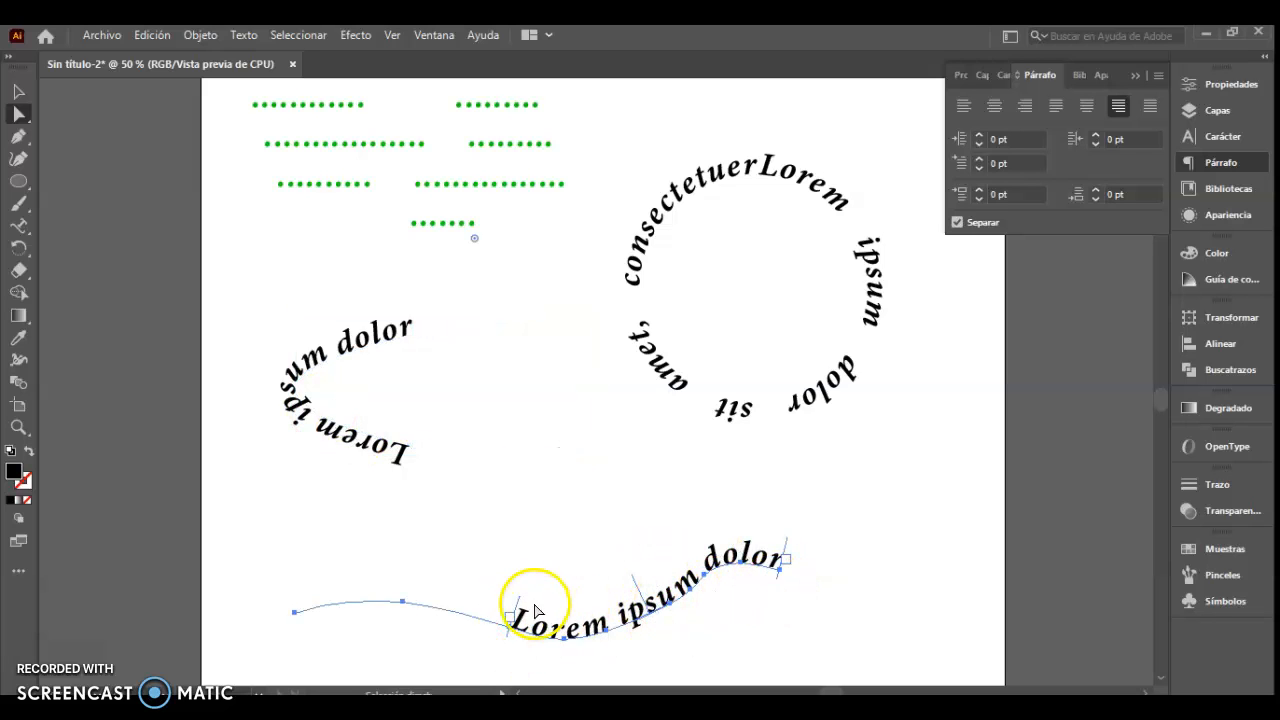
pyautogui.moveTo(516, 620); pyautogui.dragTo(303, 590)
pyautogui.moveTo(565, 620); pyautogui.dragTo(543, 665)
pyautogui.click(994, 105)
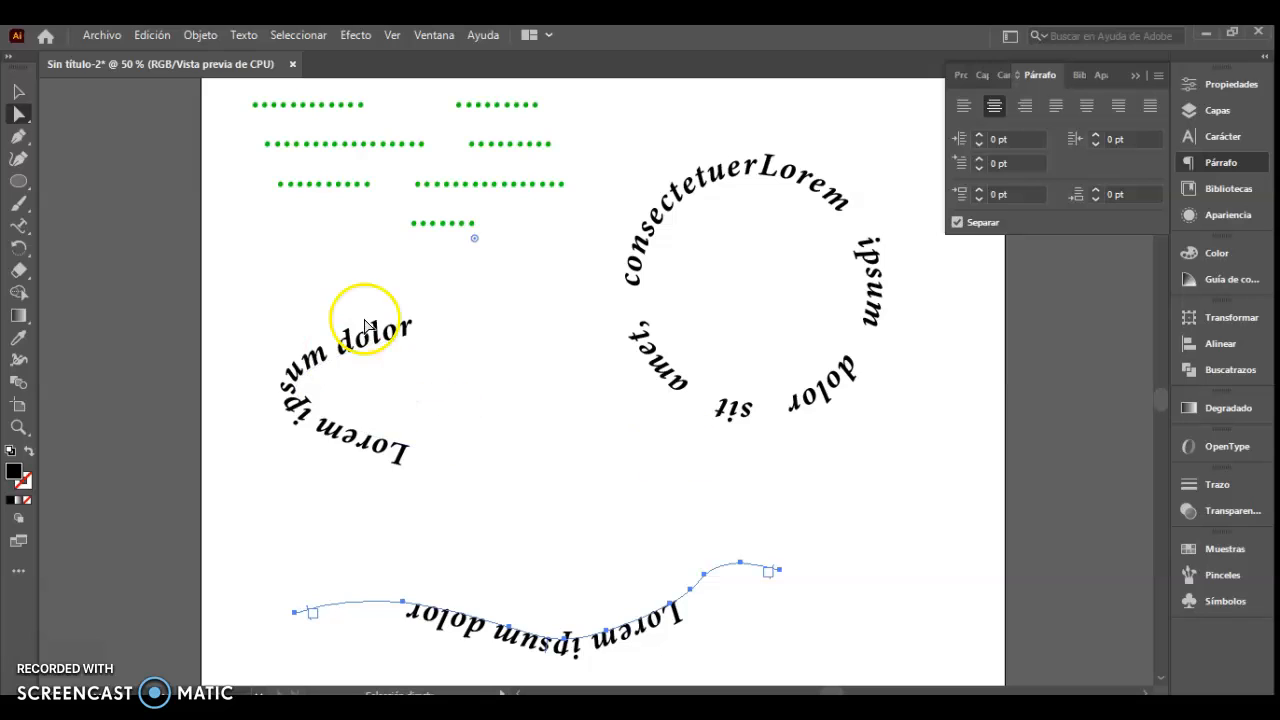
# Colour the circle text with a magenta fill B500C4 and a green stroke 00D017, leaving nothing selected
pyautogui.click(18, 91)
pyautogui.click(580, 425)
pyautogui.click(680, 366)
pyautogui.click(1187, 272)
pyautogui.click(1080, 274)
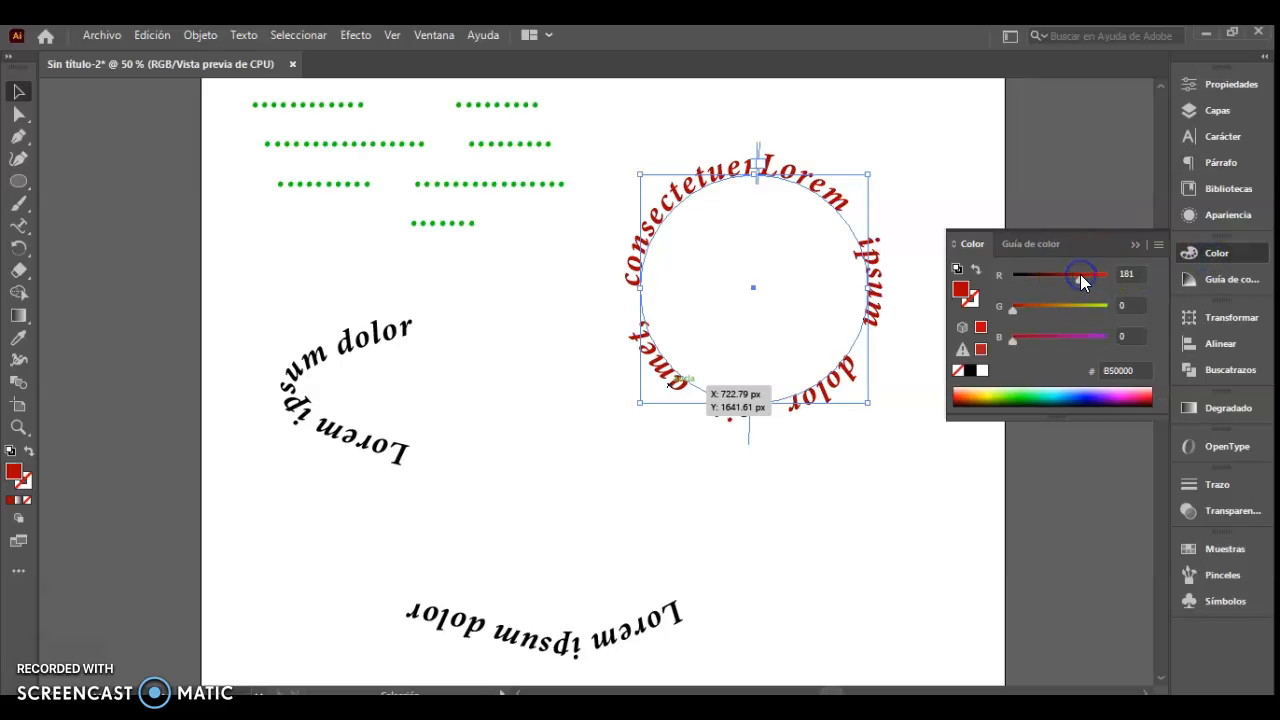
pyautogui.click(1084, 337)
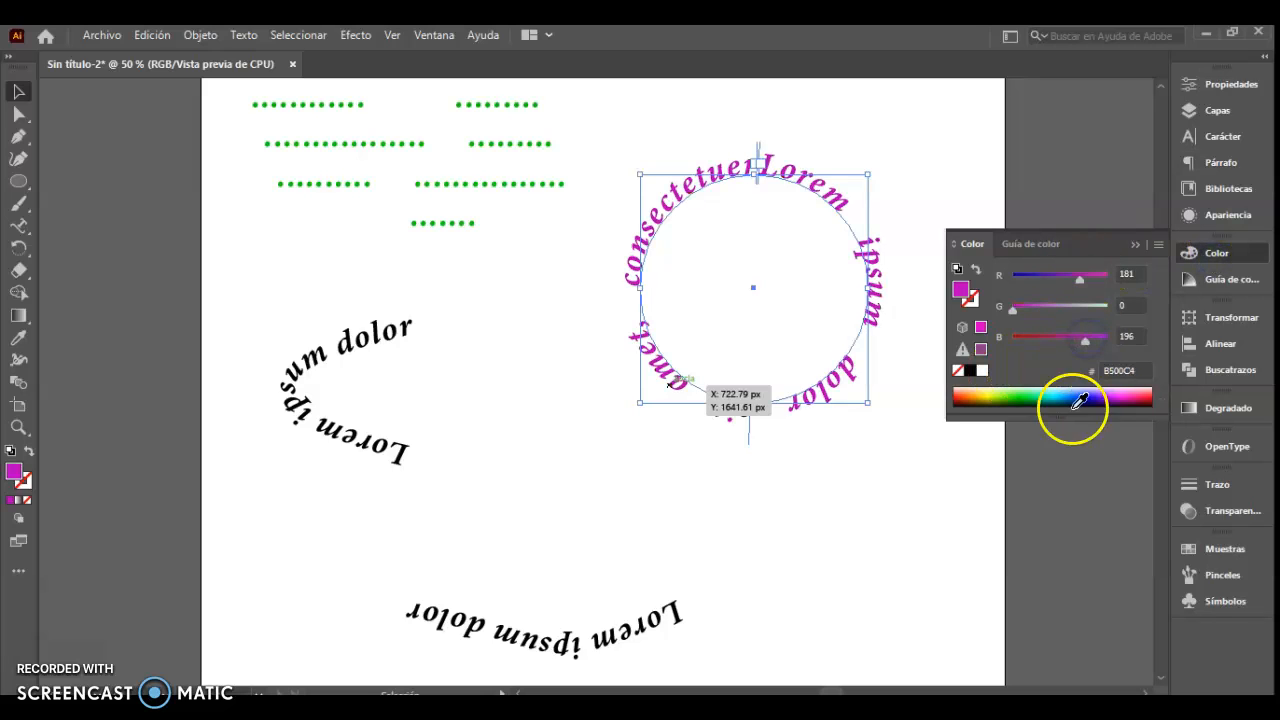
pyautogui.click(975, 305)
pyautogui.click(1026, 395)
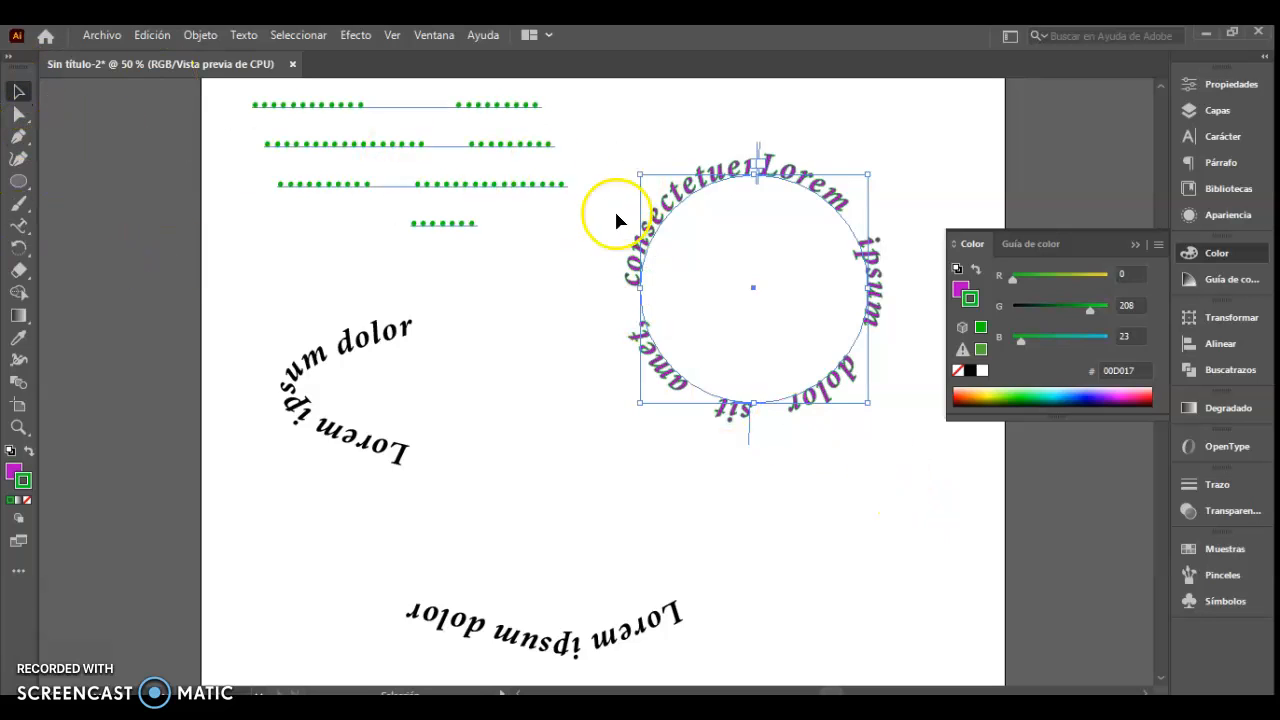
pyautogui.click(766, 540)
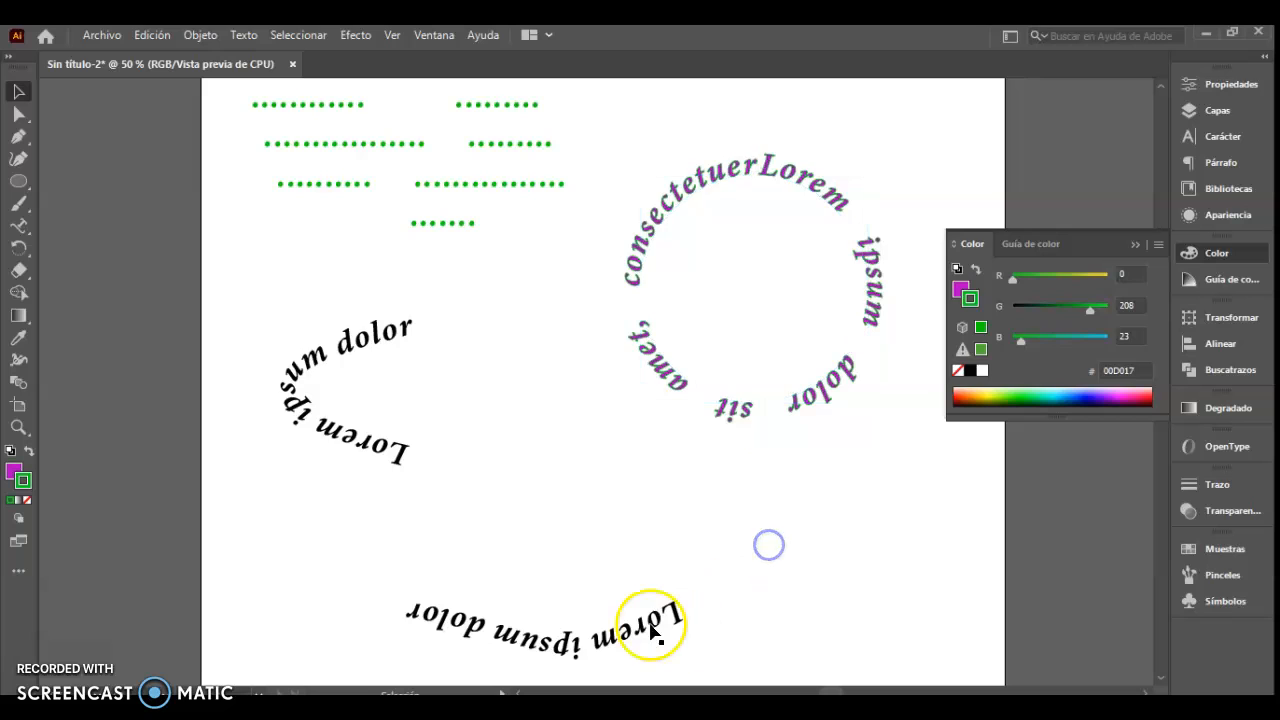
# Scale the circle text down to about two thirds of its size and shrink the open curve text by a similar amount
pyautogui.click(640, 628)
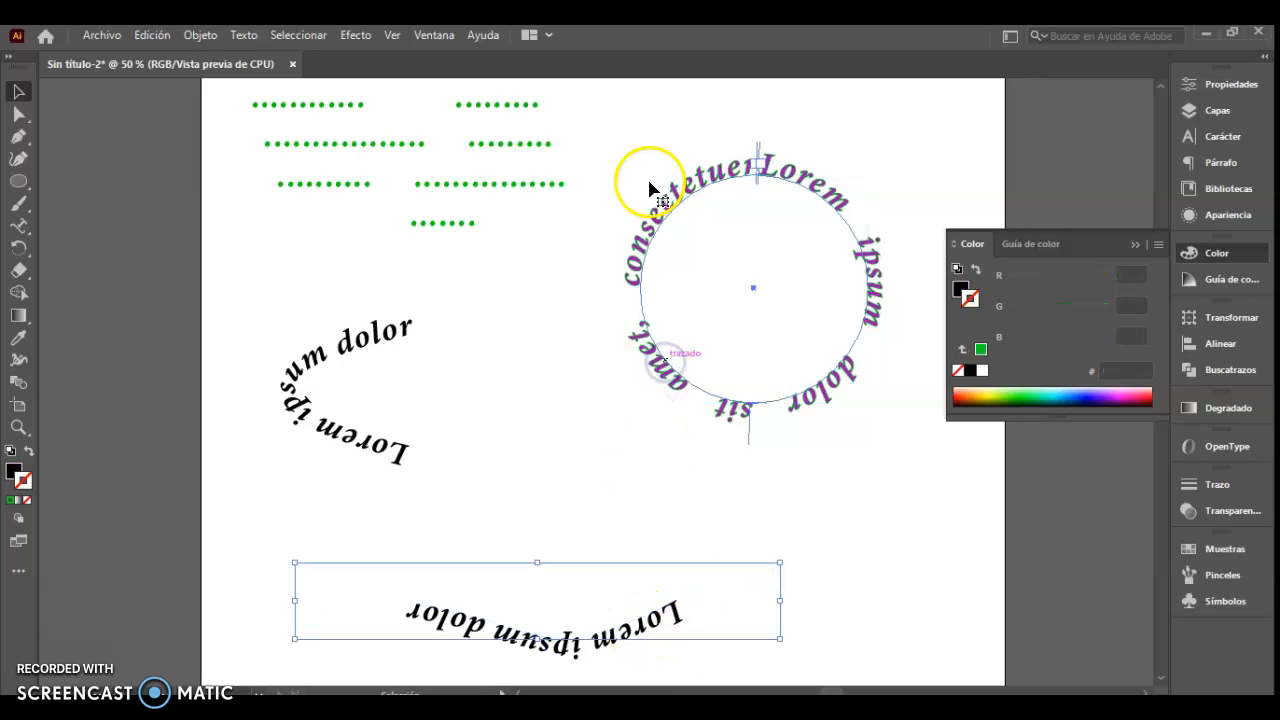
pyautogui.click(670, 240)
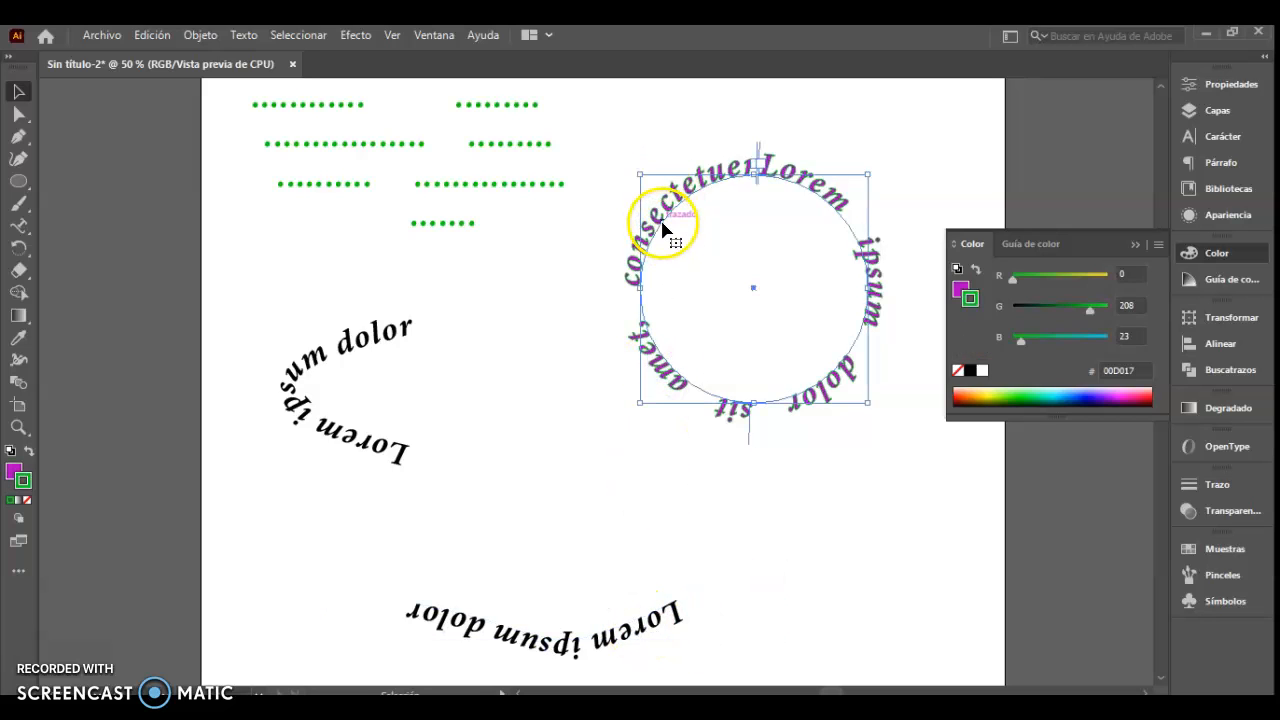
pyautogui.click(640, 175)
pyautogui.moveTo(640, 178); pyautogui.dragTo(680, 244)
pyautogui.click(330, 430)
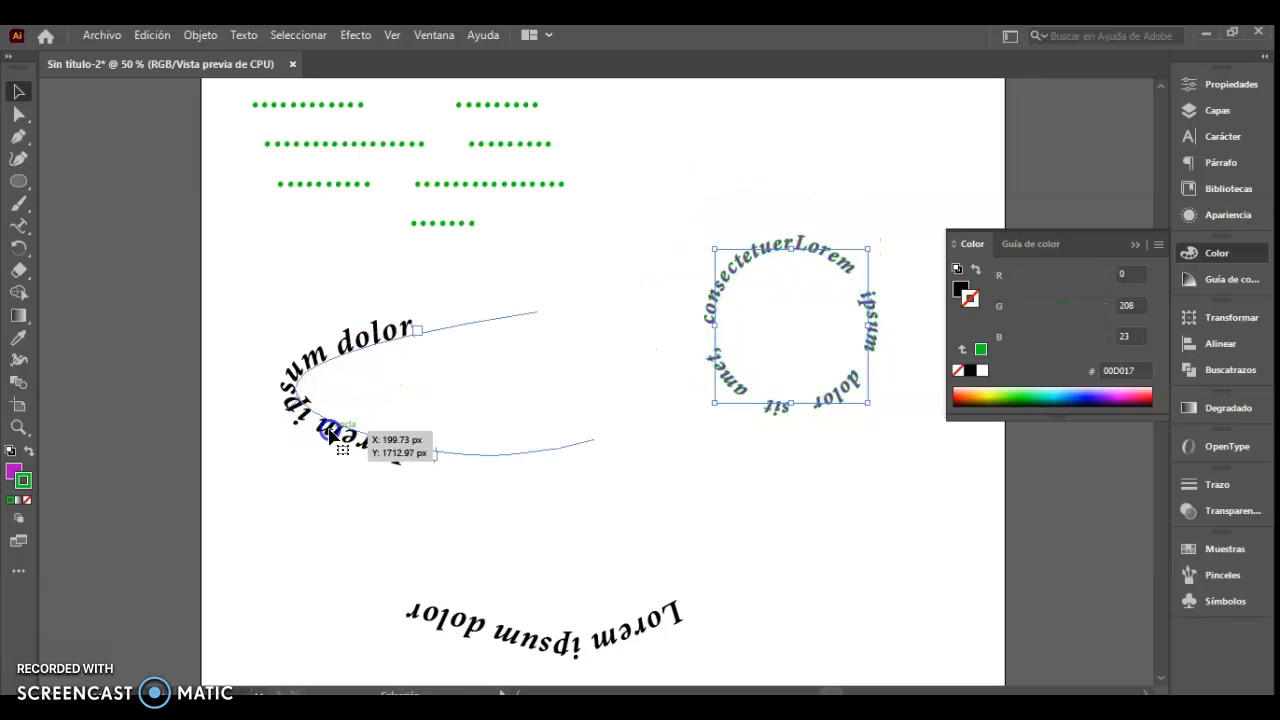
pyautogui.moveTo(593, 315); pyautogui.dragTo(508, 330)
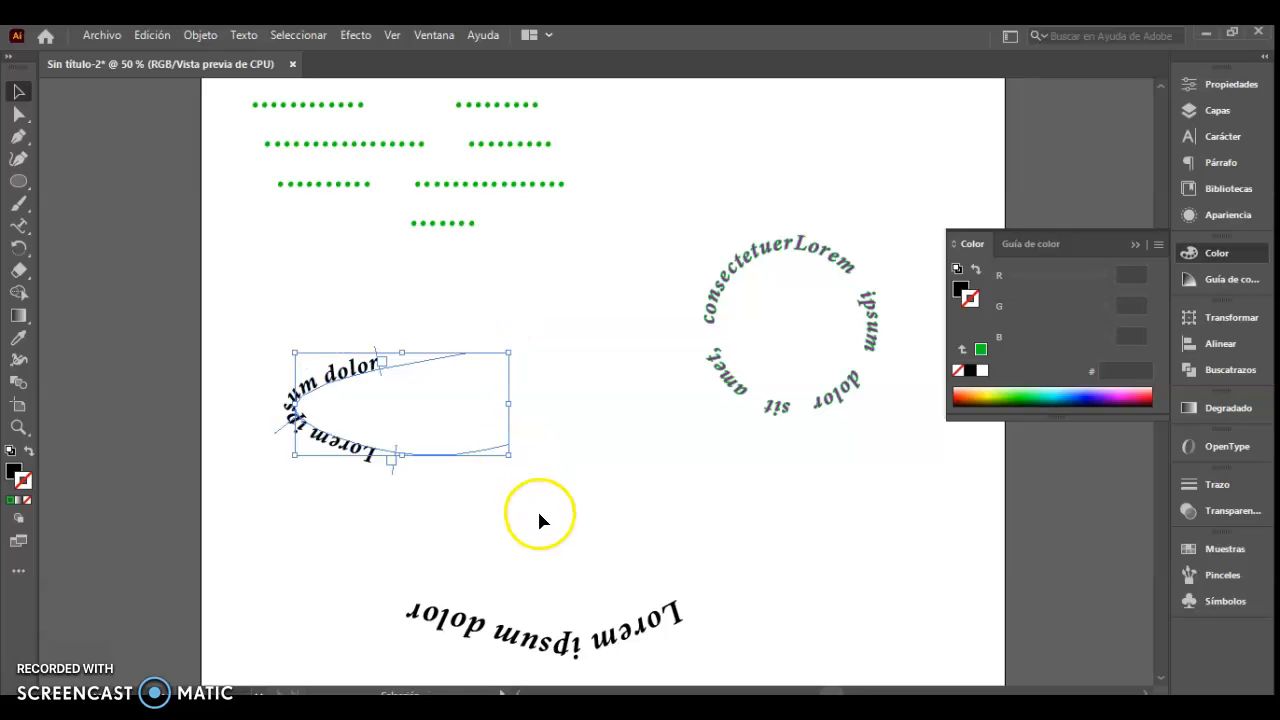